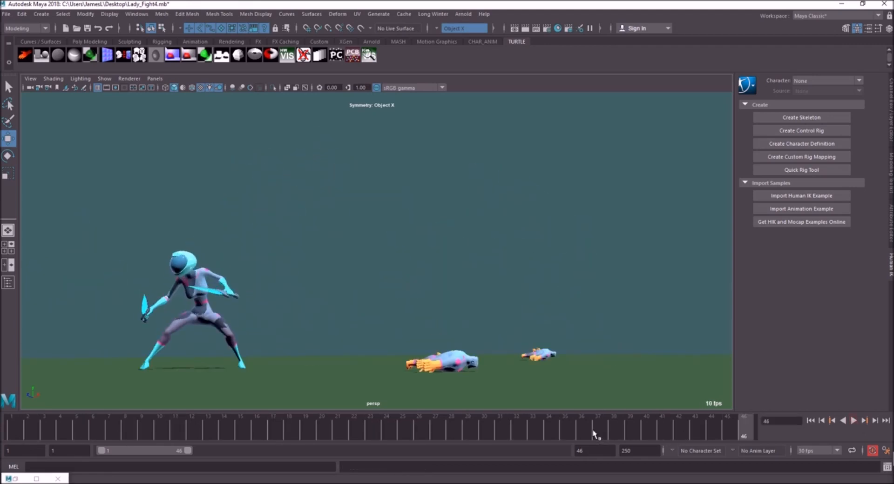
# Play back and scrub through the fight animation to review its key poses and timing
pyautogui.click(853, 421)
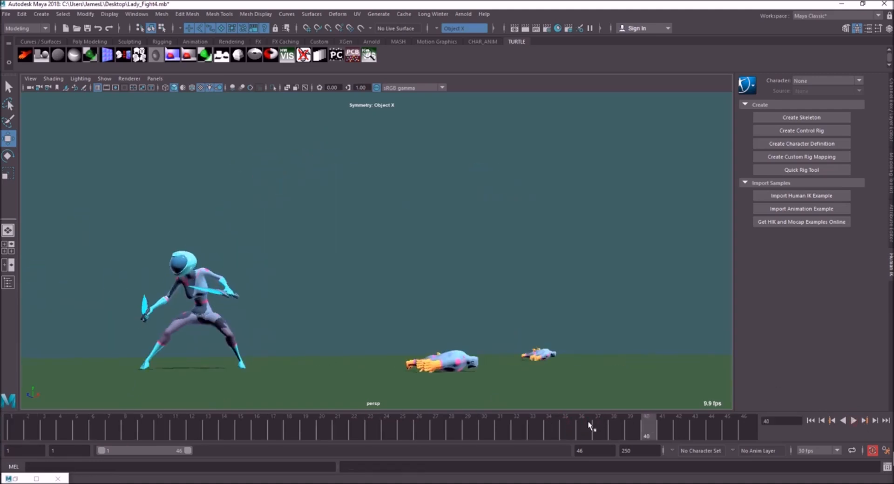
pyautogui.moveTo(387, 419); pyautogui.dragTo(12, 426)
pyautogui.hotkey('alt', 'v')
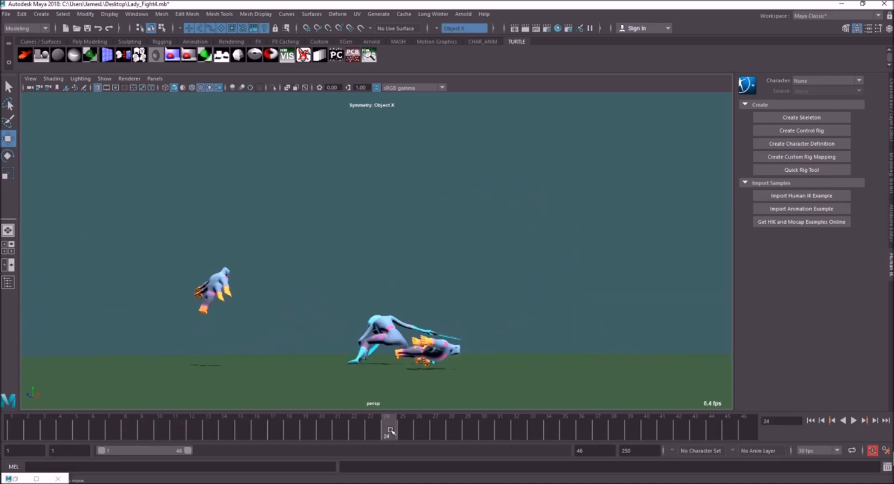
pyautogui.moveTo(465, 434); pyautogui.dragTo(97, 427)
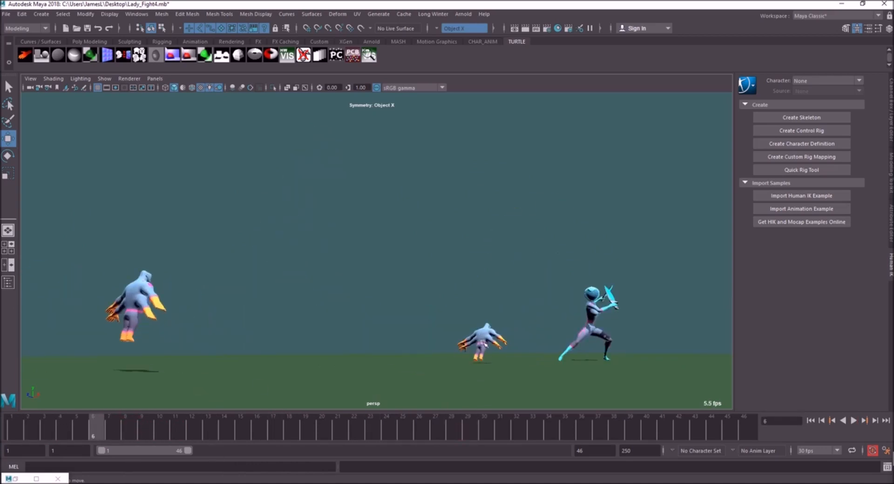
pyautogui.click(148, 433)
pyautogui.moveTo(164, 436); pyautogui.dragTo(210, 433)
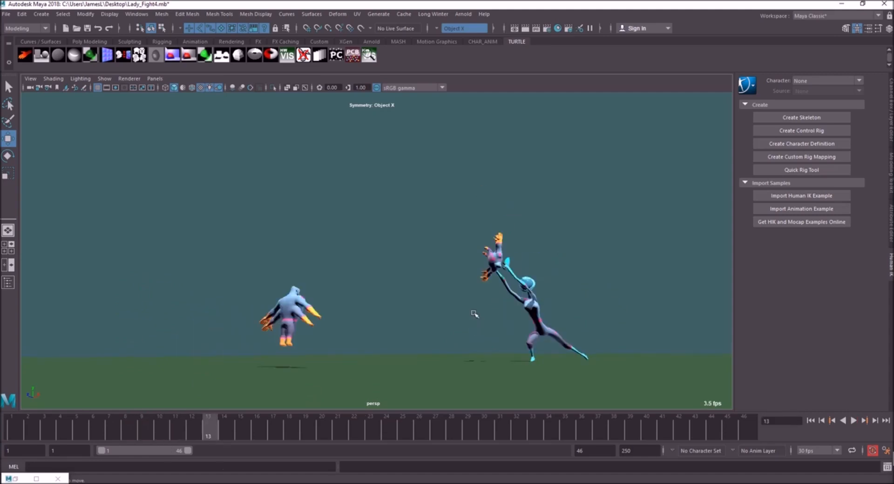
pyautogui.click(234, 427)
pyautogui.moveTo(200, 430)
pyautogui.mouseDown()
pyautogui.moveTo(219, 426)
pyautogui.moveTo(212, 432)
pyautogui.mouseUp()
pyautogui.moveTo(235, 418); pyautogui.dragTo(451, 422)
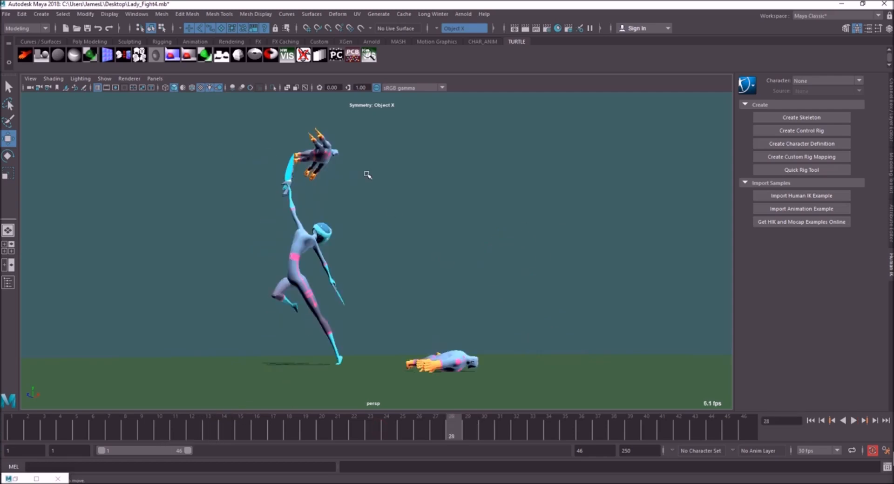
# Hide the Lady:GEO display layer and show it again
pyautogui.click(889, 135)
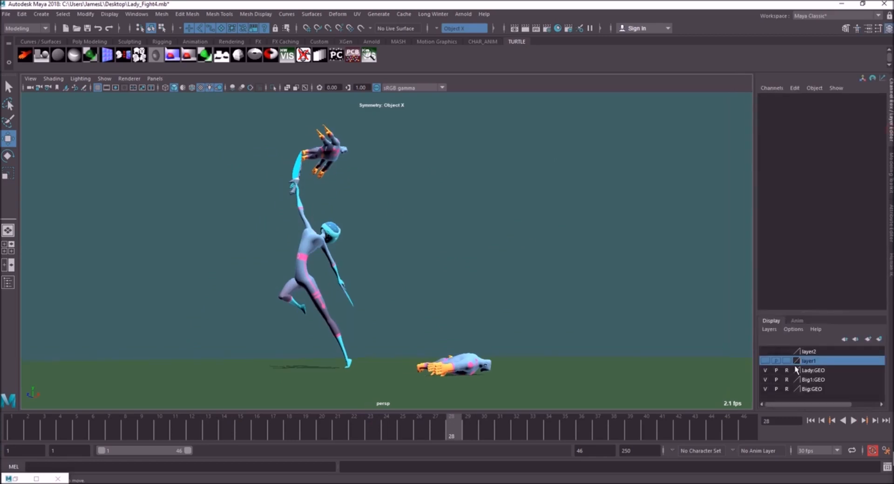
pyautogui.click(765, 371)
pyautogui.click(765, 371)
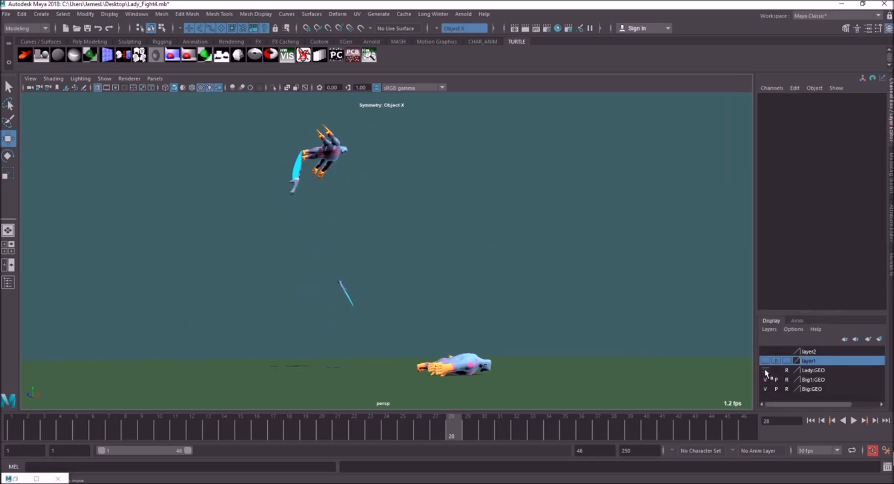
pyautogui.click(890, 263)
# Change the playback speed in the Time Slider preferences and save them
pyautogui.click(853, 420)
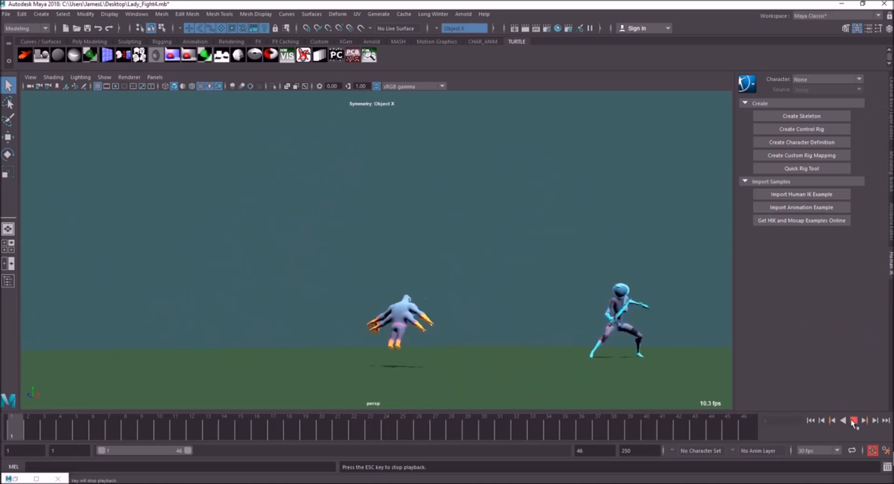
pyautogui.click(853, 421)
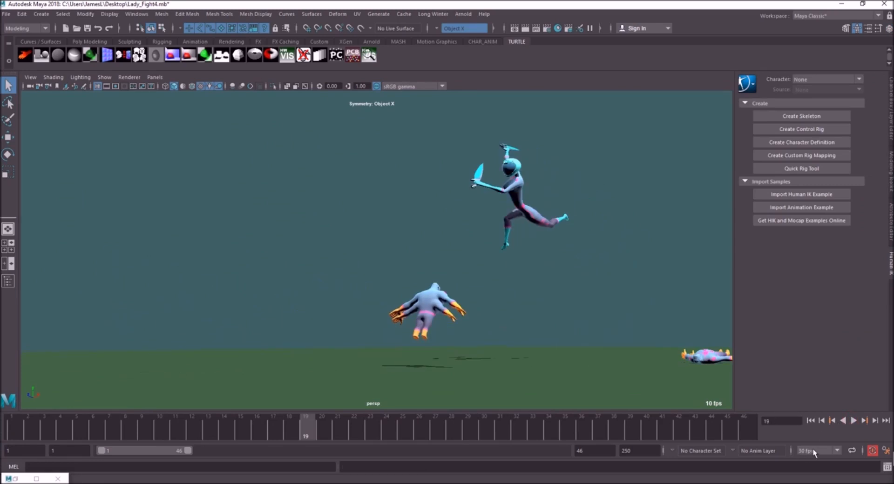
pyautogui.click(885, 451)
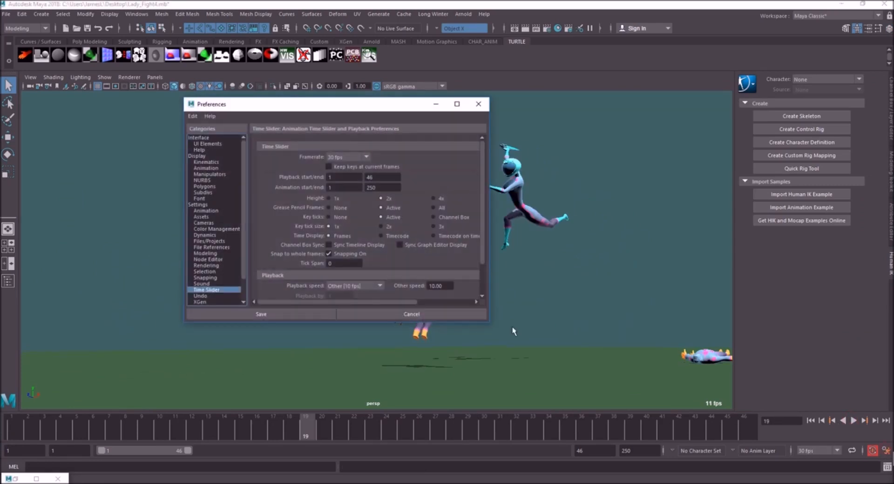
pyautogui.click(366, 288)
pyautogui.click(352, 303)
pyautogui.click(307, 317)
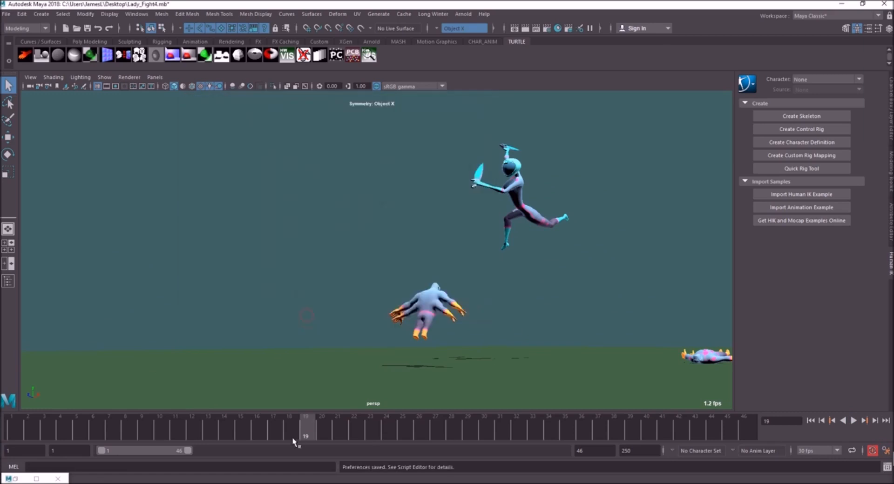
# Play and scrub the animation from the first frame to check its timing at the new playback speed
pyautogui.hotkey('alt', 'v')
pyautogui.click(810, 422)
pyautogui.click(853, 421)
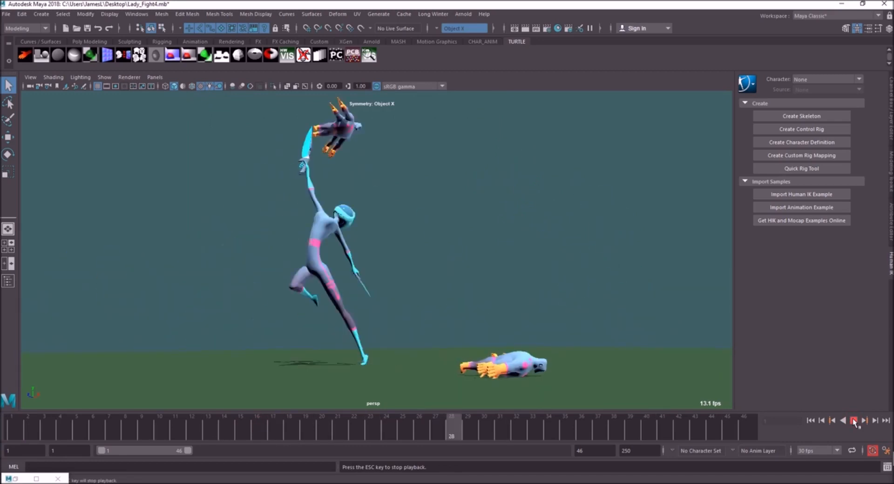
pyautogui.click(853, 422)
pyautogui.moveTo(109, 427); pyautogui.dragTo(43, 428)
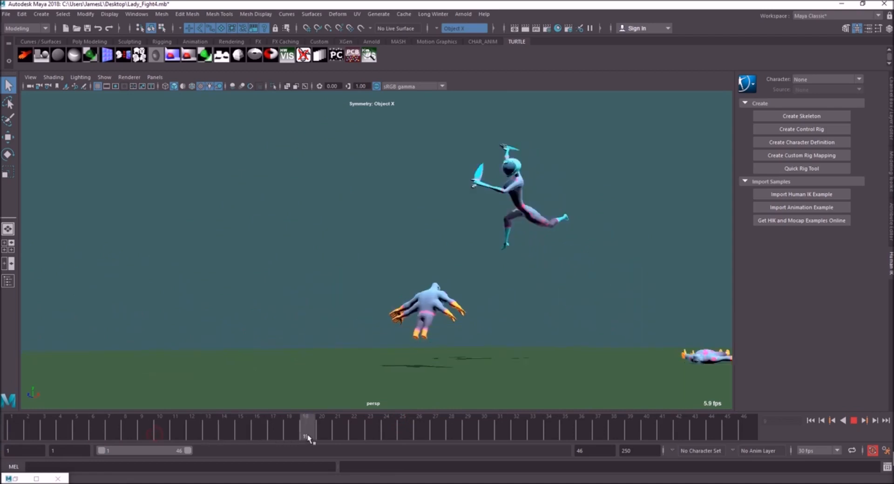
pyautogui.press('Escape')
pyautogui.click(855, 422)
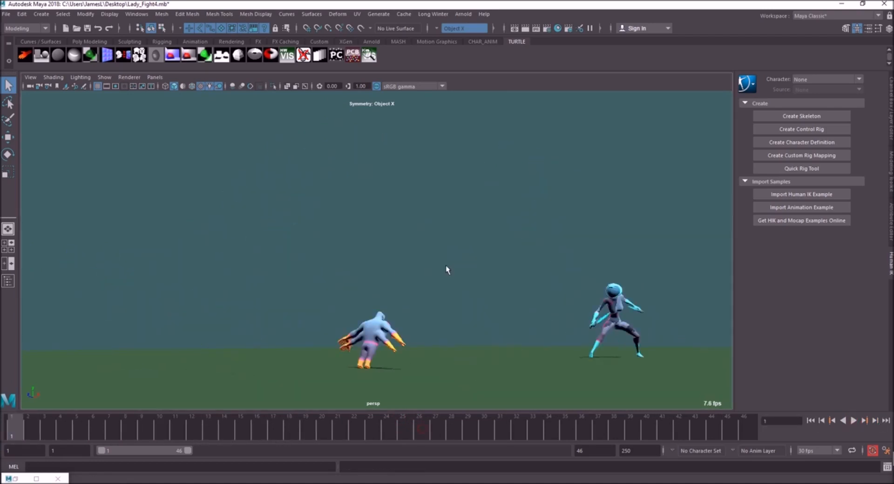
pyautogui.press('Escape')
pyautogui.hotkey('alt', 'v')
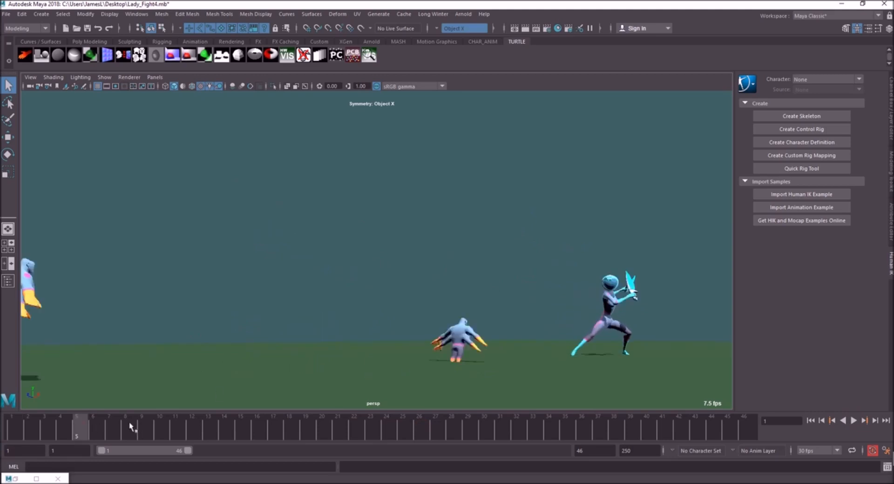
# Unload both Big_v1.06.ma character references from the scene, keeping the Lady reference loaded
pyautogui.click(6, 15)
pyautogui.moveTo(97, 330)
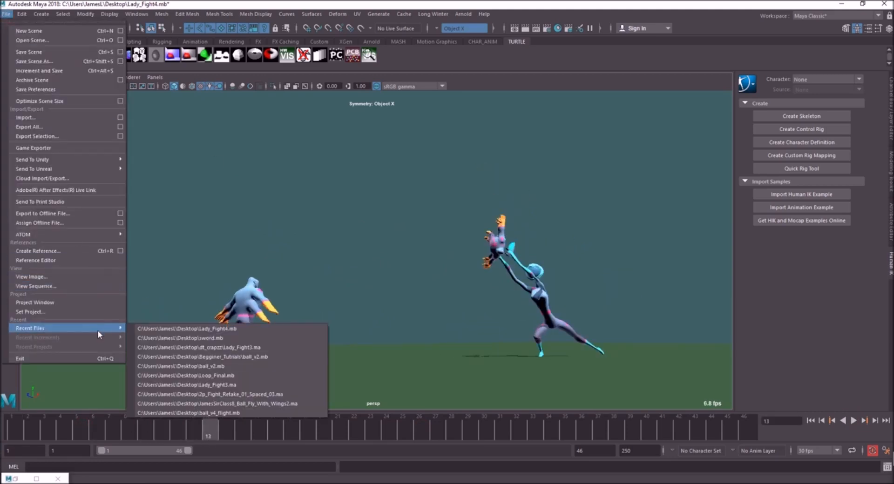
pyautogui.click(99, 261)
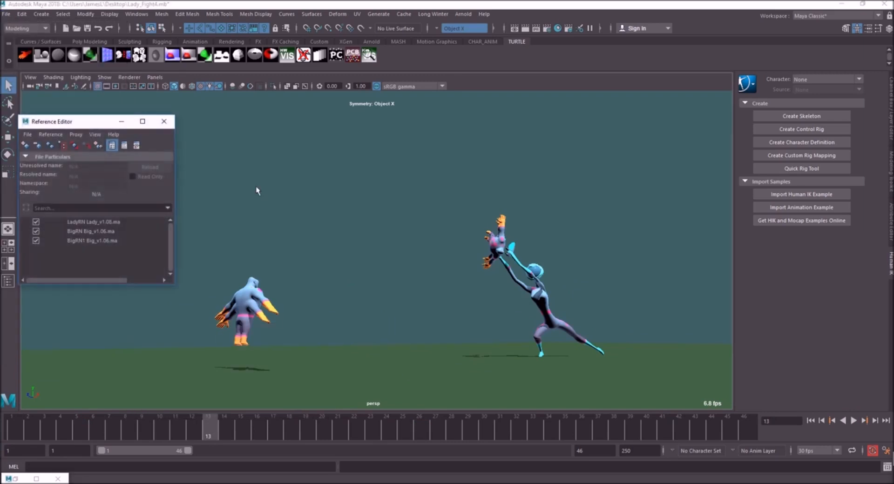
pyautogui.click(36, 231)
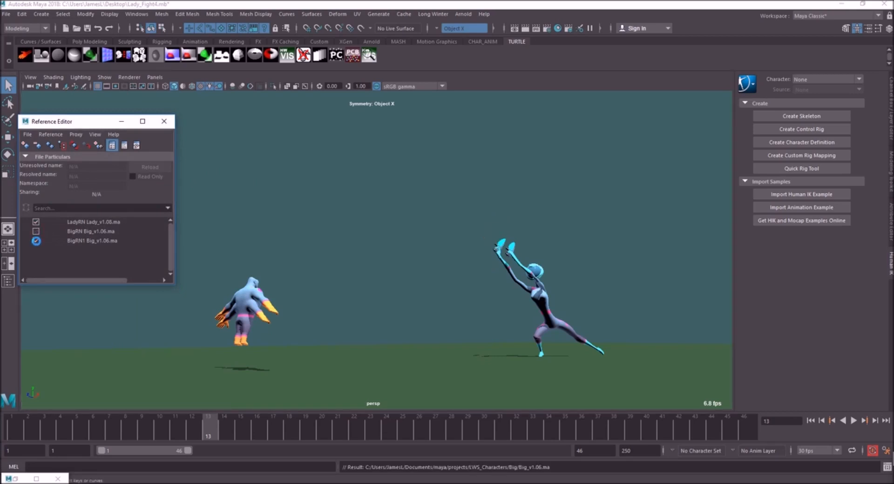
pyautogui.click(121, 121)
# Show NURBS curves in the viewport and select all of the Lady rig's controls
pyautogui.hotkey('alt', 'v')
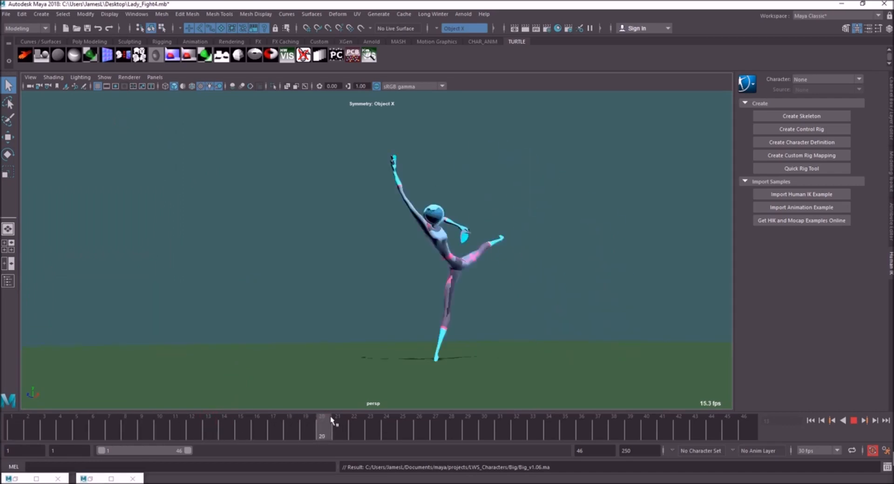
pyautogui.hotkey('alt', 'shift', 'v')
pyautogui.keyDown('alt'); pyautogui.moveTo(542, 278); pyautogui.dragTo(410, 255); pyautogui.keyUp('alt')
pyautogui.click(104, 77)
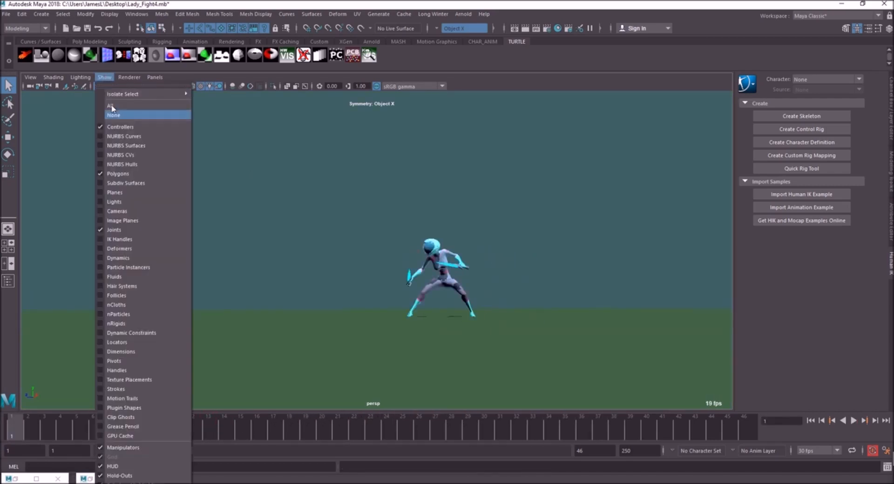
pyautogui.click(126, 135)
pyautogui.moveTo(242, 163); pyautogui.dragTo(706, 421)
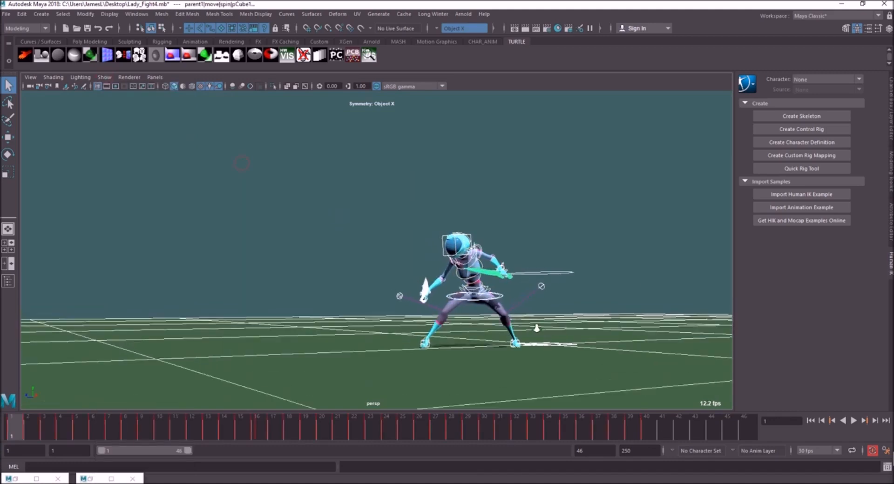
pyautogui.click(502, 203)
pyautogui.moveTo(281, 142); pyautogui.dragTo(774, 469)
pyautogui.keyDown('alt'); pyautogui.moveTo(577, 301); pyautogui.dragTo(559, 295, button='middle'); pyautogui.keyUp('alt')
# Extend the playback range to frame 99 and shift all keys from frame 7 onward about eight frames later
pyautogui.hotkey('alt', 'v')
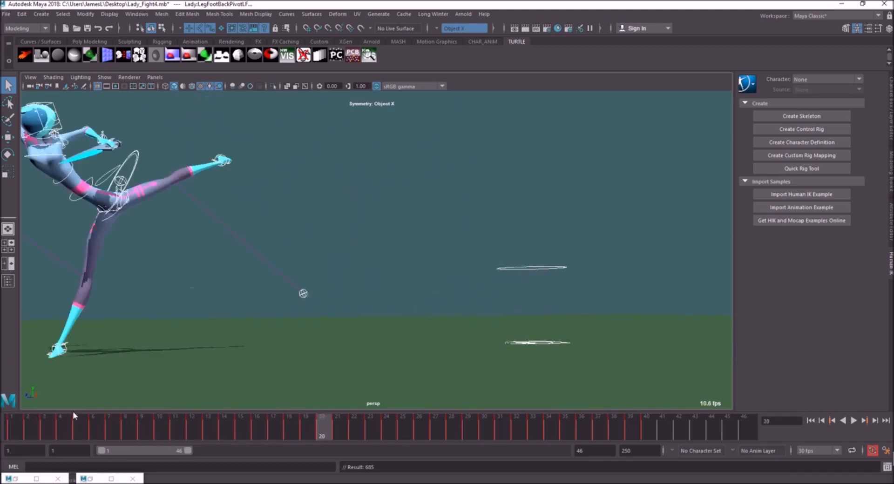
pyautogui.click(81, 429)
pyautogui.moveTo(82, 432)
pyautogui.mouseDown()
pyautogui.moveTo(32, 427)
pyautogui.moveTo(105, 429)
pyautogui.moveTo(13, 434)
pyautogui.moveTo(91, 433)
pyautogui.mouseUp()
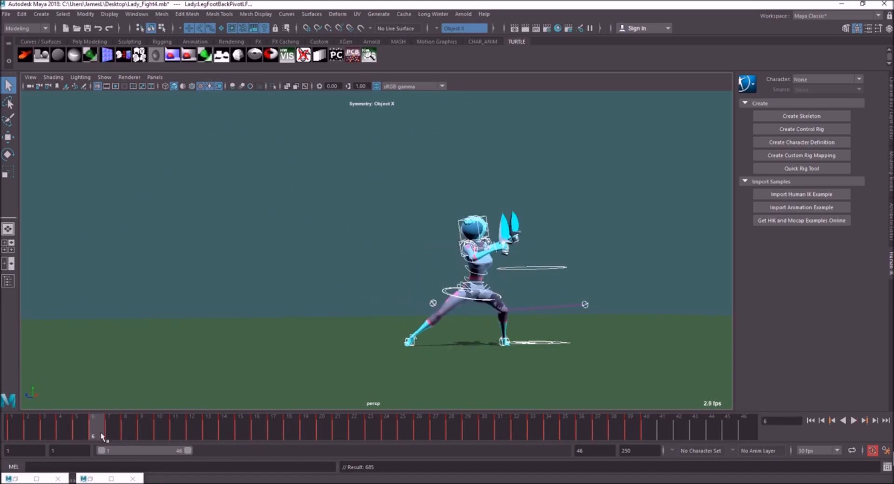
pyautogui.hotkey('alt', 'v')
pyautogui.keyDown('shift'); pyautogui.moveTo(113, 432); pyautogui.dragTo(705, 432); pyautogui.keyUp('shift')
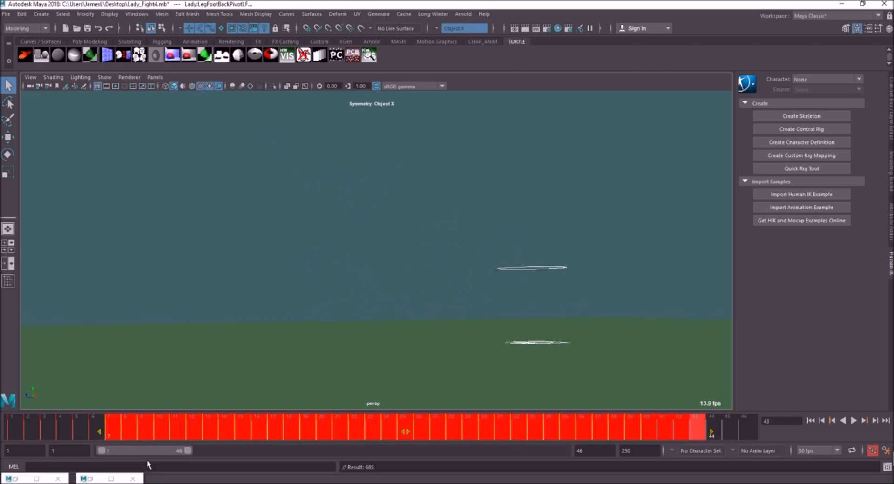
pyautogui.moveTo(188, 451); pyautogui.dragTo(287, 454)
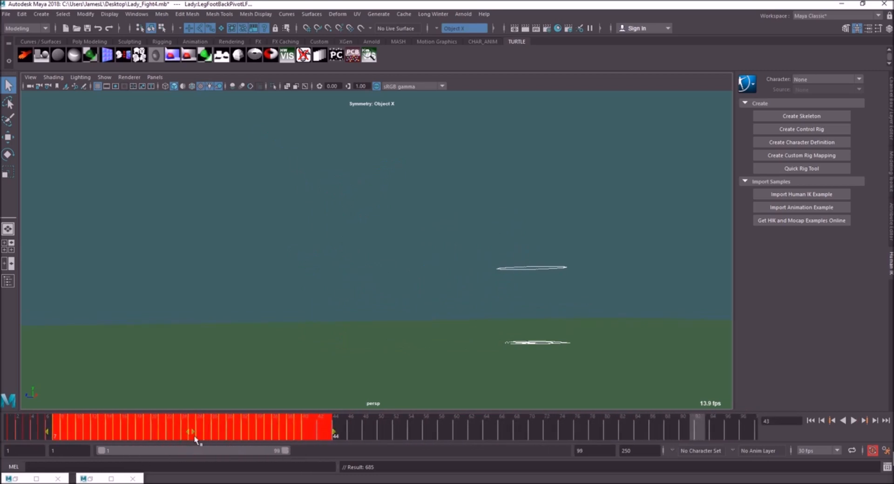
pyautogui.moveTo(194, 432); pyautogui.dragTo(217, 435)
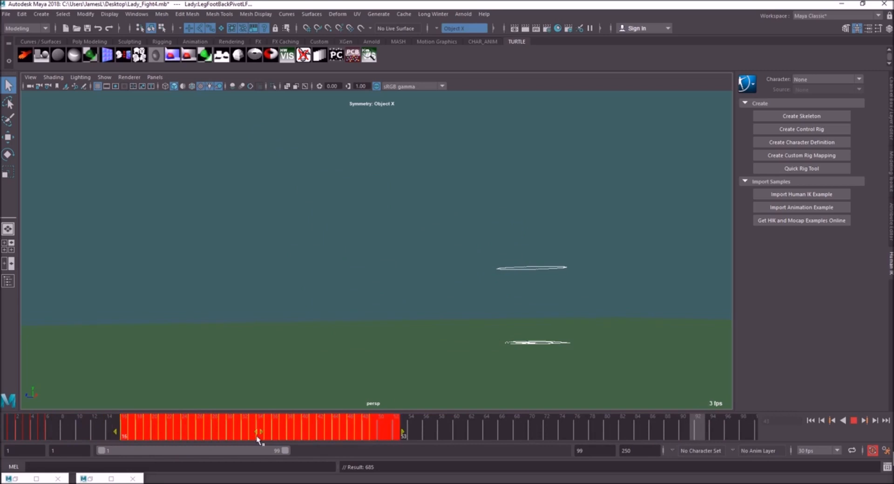
pyautogui.moveTo(257, 436); pyautogui.dragTo(253, 436)
# Stretch the opening keys from frame 2 out to about frame 14 and snap them to whole frames
pyautogui.moveTo(61, 427); pyautogui.dragTo(105, 431)
pyautogui.rightClick(106, 431)
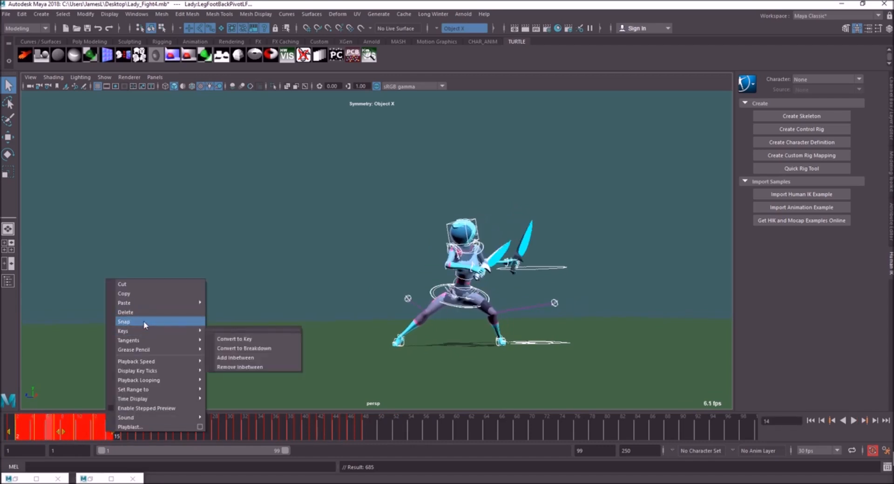
pyautogui.click(146, 322)
# Delete the rig's keys at frame 2
pyautogui.moveTo(1, 429); pyautogui.dragTo(19, 430)
pyautogui.rightClick(19, 434)
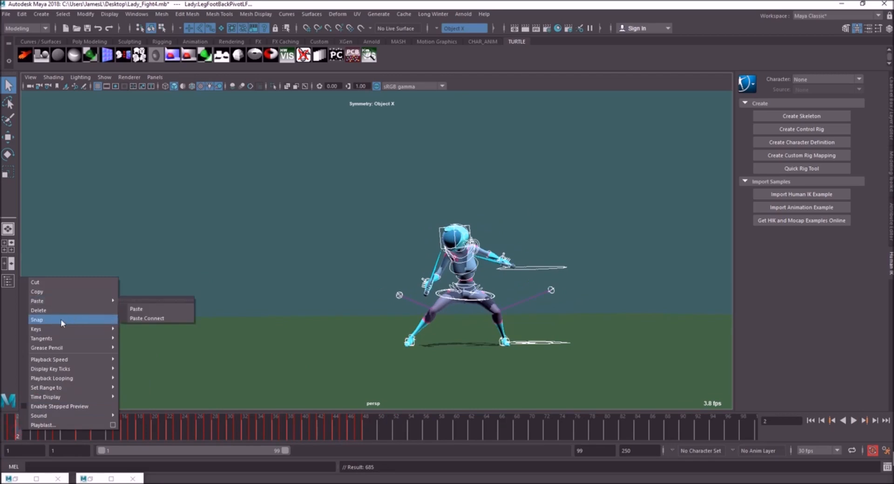
pyautogui.click(65, 313)
# Play and scrub the opening poses to check the spacing of the retimed keys
pyautogui.hotkey('alt', 'v')
pyautogui.moveTo(99, 428); pyautogui.dragTo(114, 429)
pyautogui.keyDown('alt'); pyautogui.moveTo(324, 319); pyautogui.dragTo(351, 318); pyautogui.keyUp('alt')
pyautogui.moveTo(80, 426); pyautogui.dragTo(1, 391)
pyautogui.click(854, 421)
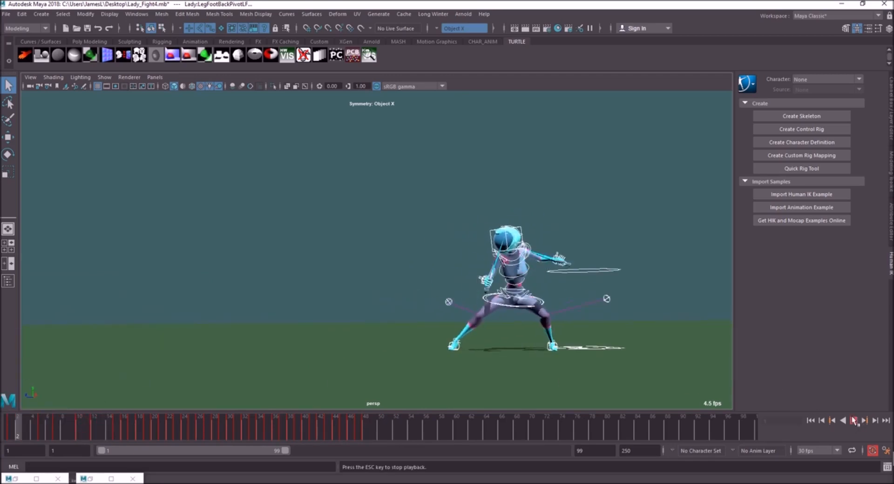
pyautogui.click(16, 424)
pyautogui.moveTo(16, 424)
pyautogui.mouseDown()
pyautogui.moveTo(115, 420)
pyautogui.moveTo(110, 426)
pyautogui.mouseUp()
pyautogui.hotkey('alt', 'v')
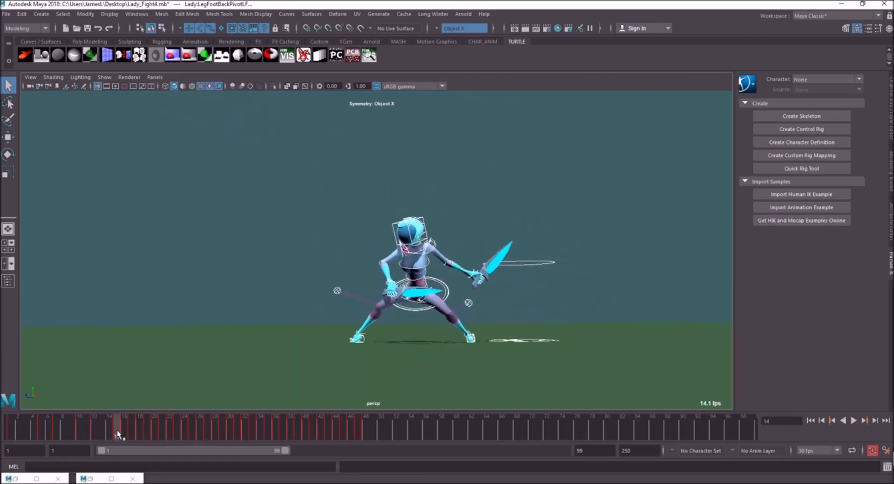
pyautogui.moveTo(107, 431)
pyautogui.mouseDown()
pyautogui.moveTo(76, 432)
pyautogui.moveTo(288, 429)
pyautogui.moveTo(248, 433)
pyautogui.mouseUp()
pyautogui.moveTo(73, 433)
pyautogui.mouseDown()
pyautogui.moveTo(164, 435)
pyautogui.moveTo(71, 438)
pyautogui.mouseUp()
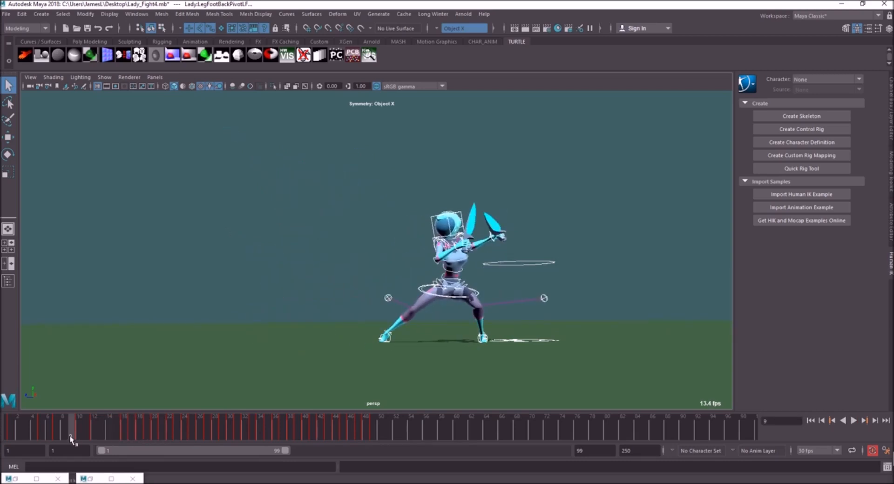
pyautogui.click(853, 421)
pyautogui.click(854, 422)
# Select the keys from frame 17 to 54, shift them later on the timeline, and check the poses up to frame 22
pyautogui.moveTo(161, 423)
pyautogui.mouseDown()
pyautogui.moveTo(126, 431)
pyautogui.moveTo(415, 433)
pyautogui.mouseUp()
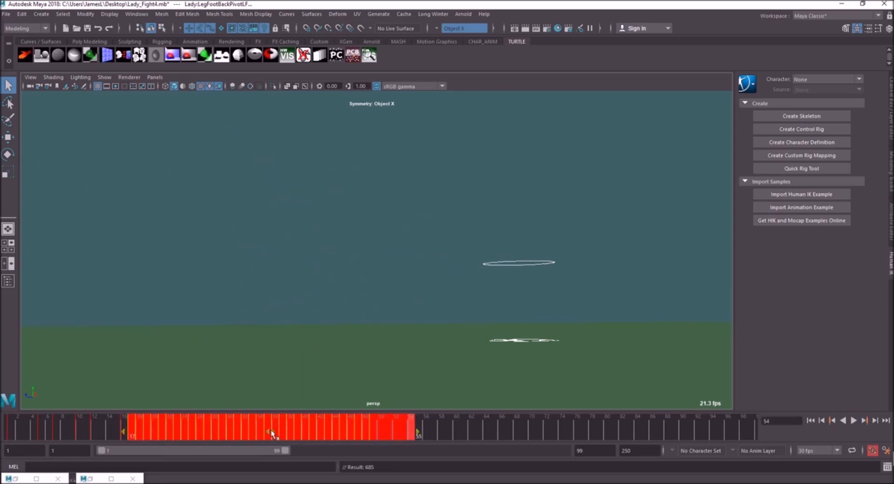
pyautogui.moveTo(118, 434); pyautogui.dragTo(388, 424)
pyautogui.moveTo(272, 431); pyautogui.dragTo(279, 430)
pyautogui.moveTo(113, 426)
pyautogui.mouseDown()
pyautogui.moveTo(174, 424)
pyautogui.moveTo(163, 433)
pyautogui.moveTo(177, 432)
pyautogui.mouseUp()
pyautogui.click(169, 431)
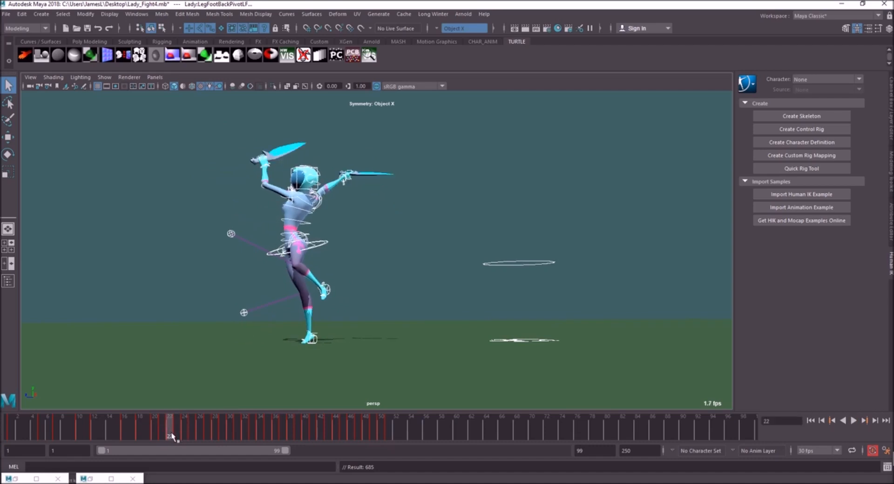
# Shift the rig's keys from frame 23 onward about seven frames later to start at frame 30
pyautogui.doubleClick(172, 430)
pyautogui.click(177, 423)
pyautogui.keyDown('shift'); pyautogui.moveTo(175, 431); pyautogui.dragTo(425, 435); pyautogui.keyUp('shift')
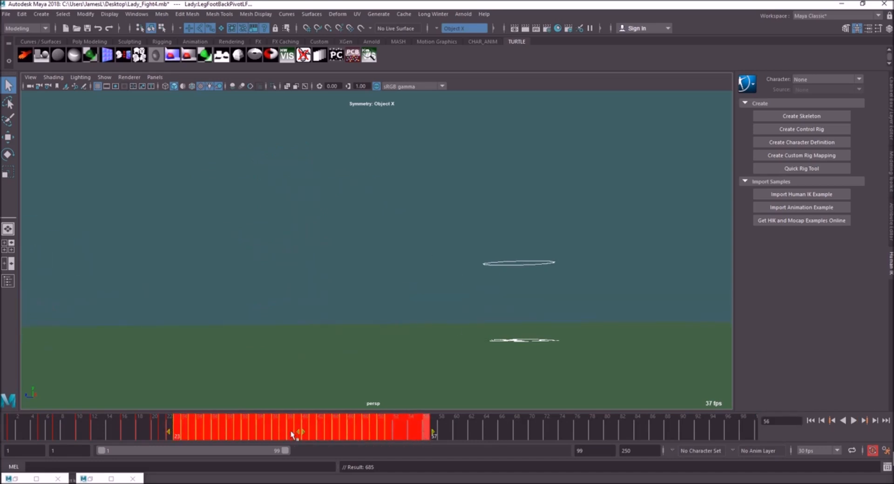
pyautogui.moveTo(121, 423); pyautogui.dragTo(298, 435)
pyautogui.click(108, 423)
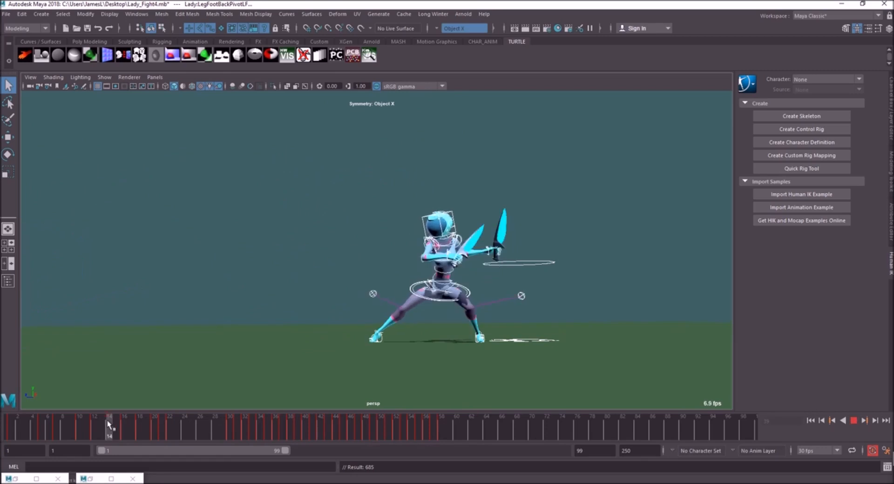
# Select the rig's keys from frame 21 to 30, set their tangents to auto, and play back the result
pyautogui.moveTo(107, 421)
pyautogui.mouseDown()
pyautogui.moveTo(36, 423)
pyautogui.moveTo(173, 420)
pyautogui.mouseUp()
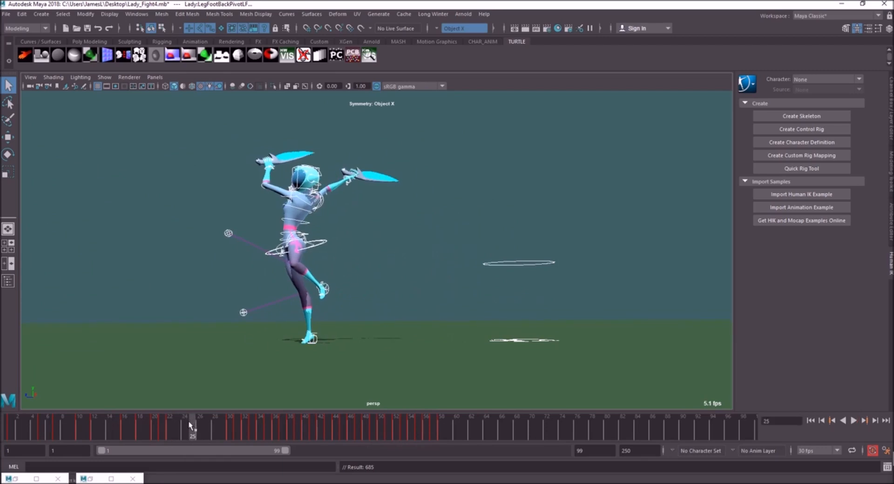
pyautogui.moveTo(203, 435)
pyautogui.mouseDown()
pyautogui.moveTo(243, 432)
pyautogui.moveTo(168, 428)
pyautogui.moveTo(233, 427)
pyautogui.mouseUp()
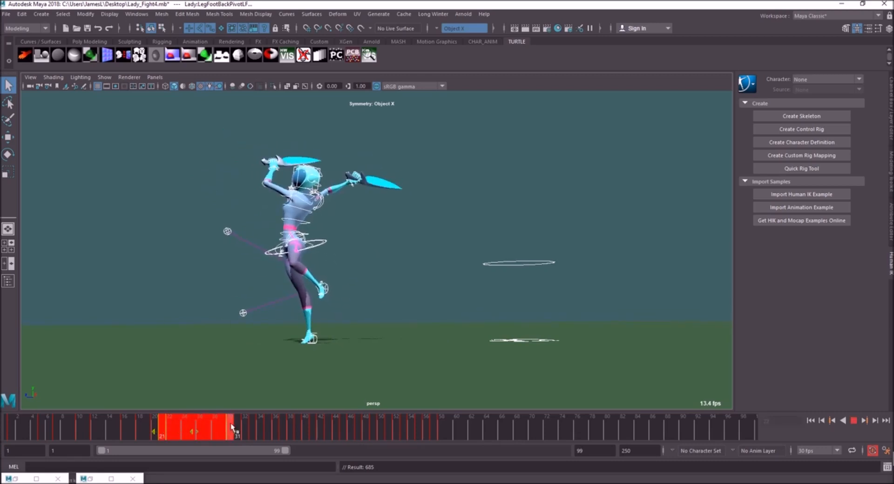
pyautogui.rightClick(233, 429)
pyautogui.click(348, 397)
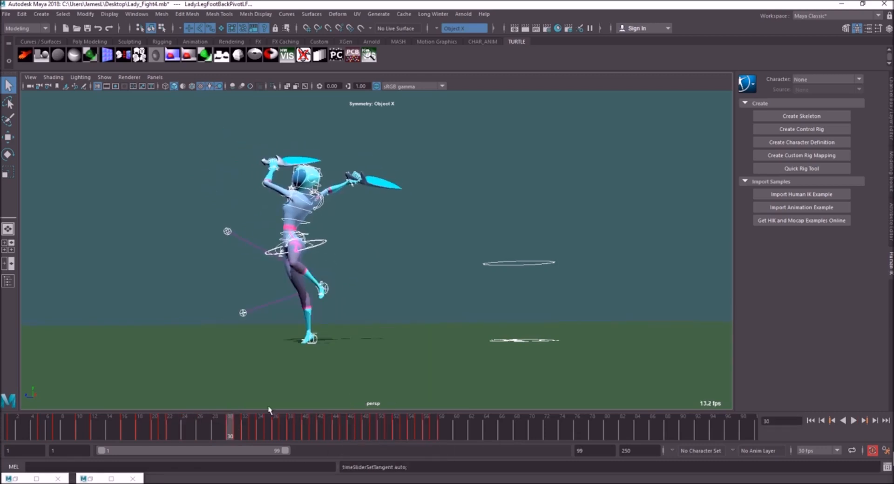
pyautogui.moveTo(218, 427)
pyautogui.mouseDown()
pyautogui.moveTo(236, 425)
pyautogui.moveTo(210, 429)
pyautogui.moveTo(245, 422)
pyautogui.moveTo(119, 423)
pyautogui.mouseUp()
pyautogui.click(852, 420)
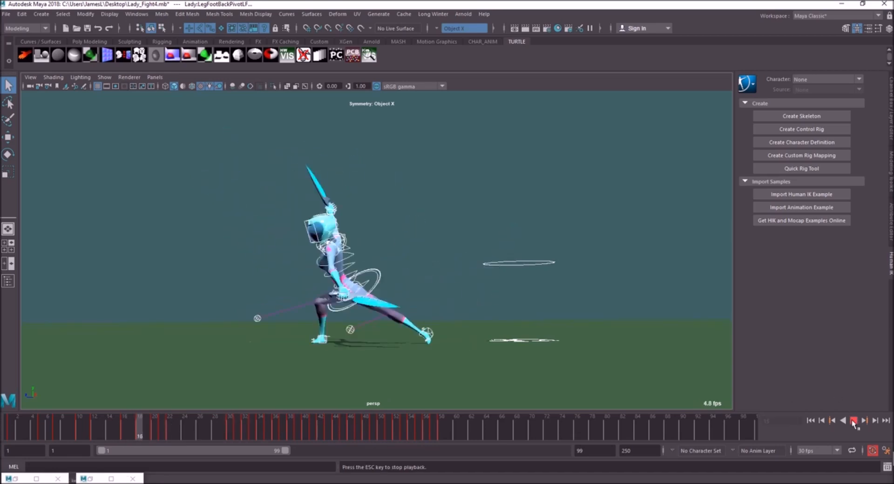
# Space out the rig's keys after frame 30 by shifting the ranges starting at frames 31, 34 and 36 later, then replay from the start
pyautogui.moveTo(236, 421); pyautogui.dragTo(433, 438)
pyautogui.press('s')
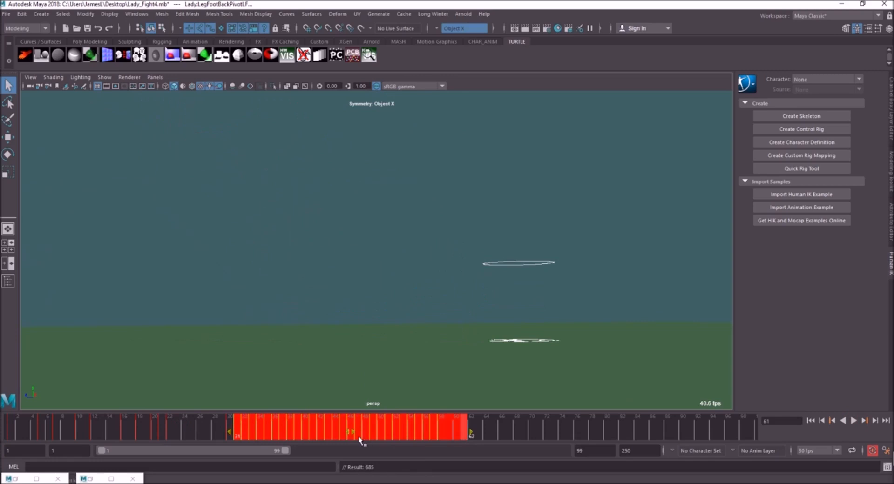
pyautogui.moveTo(180, 433); pyautogui.dragTo(477, 427)
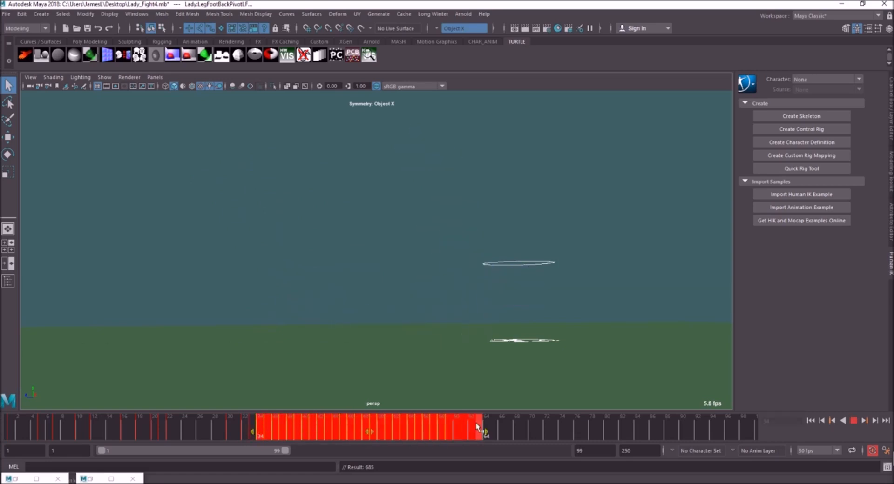
pyautogui.moveTo(243, 422); pyautogui.dragTo(366, 425)
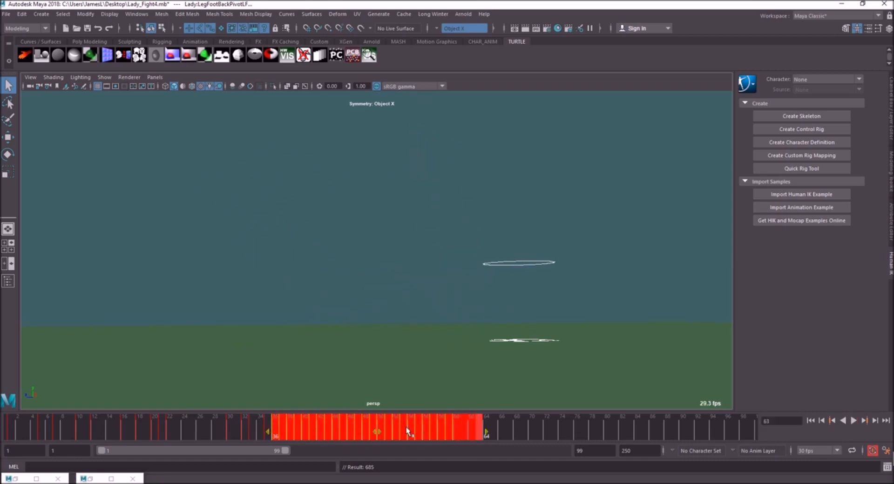
pyautogui.moveTo(239, 433); pyautogui.dragTo(280, 422)
pyautogui.click(811, 421)
pyautogui.click(853, 421)
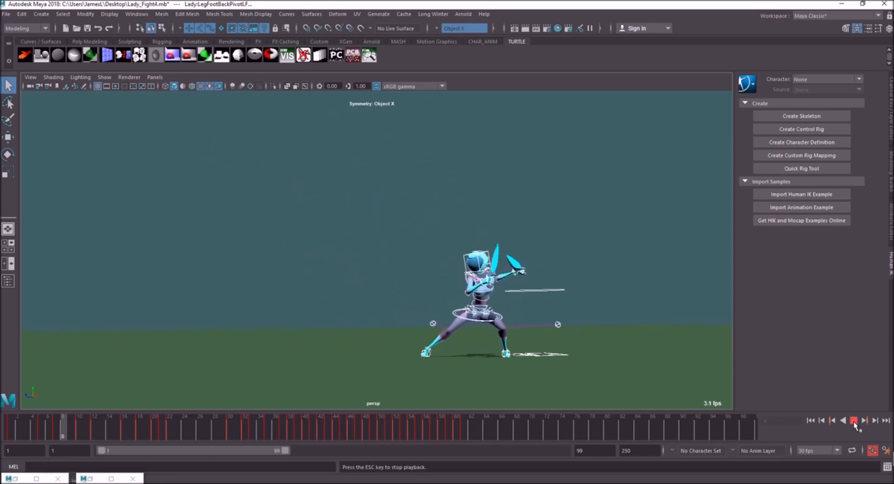
# Shift the key ranges starting at frames 38 and 43 slightly later, and check the leap pose around frame 44
pyautogui.moveTo(242, 426); pyautogui.dragTo(486, 426)
pyautogui.hotkey('alt', 'v')
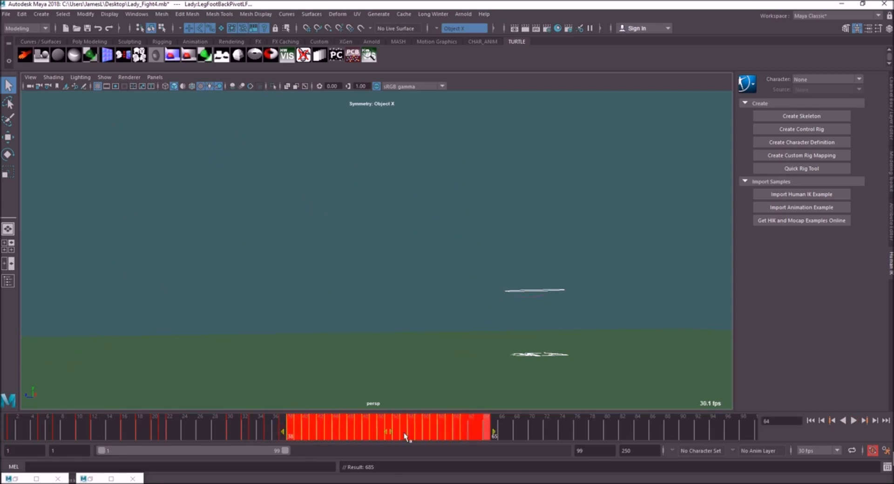
pyautogui.moveTo(290, 425); pyautogui.dragTo(304, 426)
pyautogui.keyDown('shift'); pyautogui.moveTo(304, 426); pyautogui.dragTo(487, 427); pyautogui.keyUp('shift')
pyautogui.moveTo(268, 426); pyautogui.dragTo(473, 430)
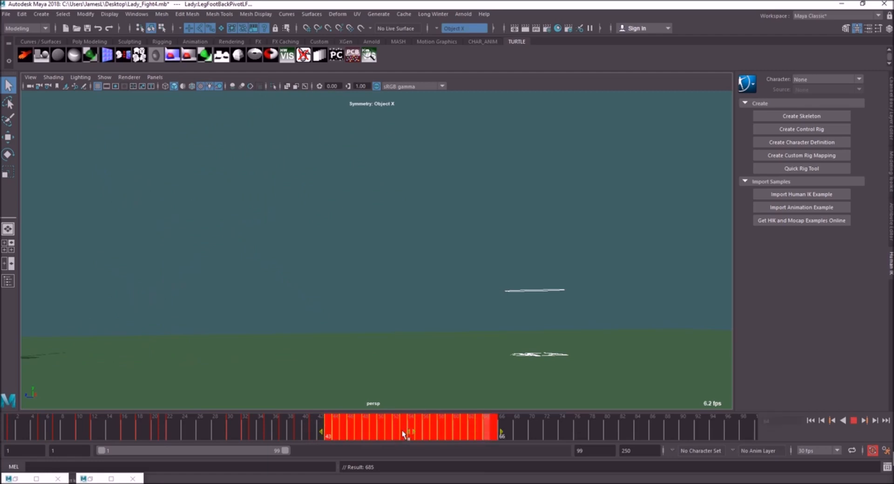
pyautogui.moveTo(412, 434); pyautogui.dragTo(337, 432)
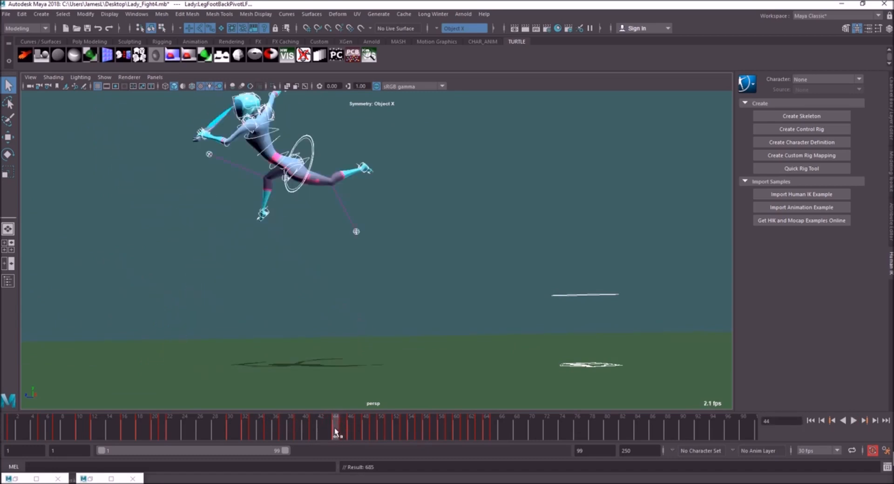
pyautogui.hotkey('alt', 'v')
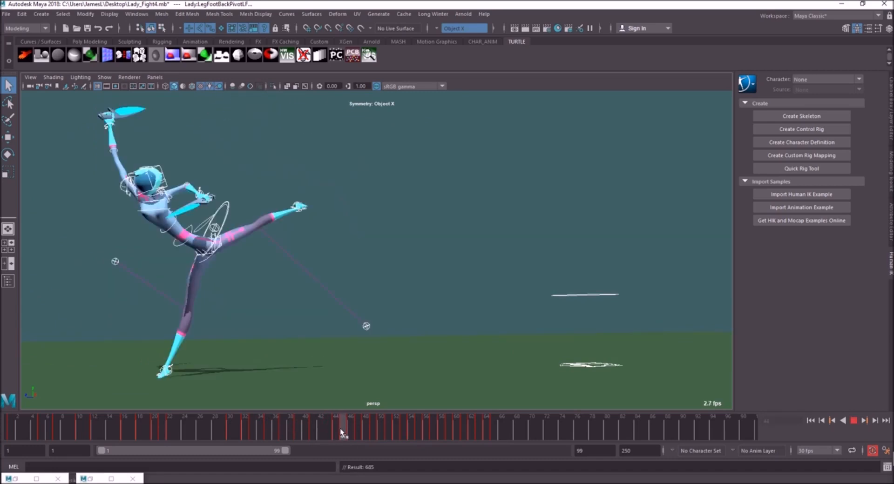
# Shift the rig's key ranges starting at frames 45, 47 and 48 progressively later on the timeline
pyautogui.keyDown('shift'); pyautogui.moveTo(341, 432); pyautogui.dragTo(505, 427); pyautogui.keyUp('shift')
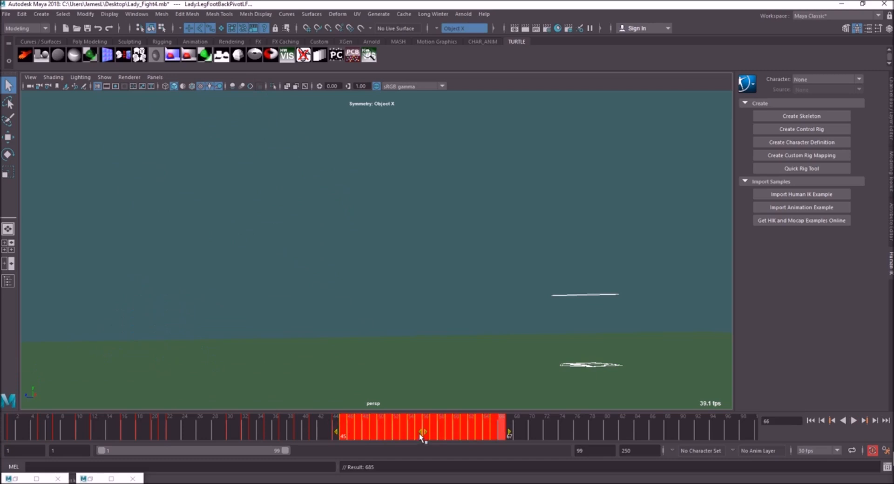
pyautogui.moveTo(277, 422); pyautogui.dragTo(357, 426)
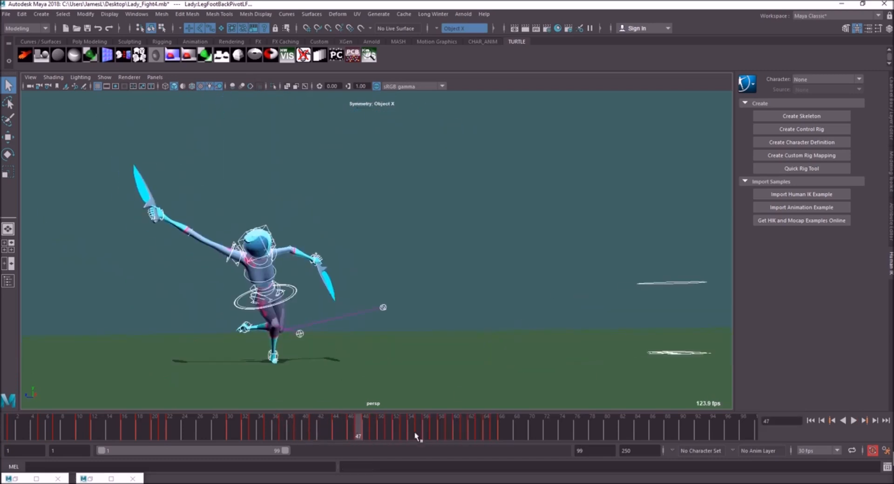
pyautogui.keyDown('shift'); pyautogui.moveTo(361, 431); pyautogui.dragTo(512, 431); pyautogui.keyUp('shift')
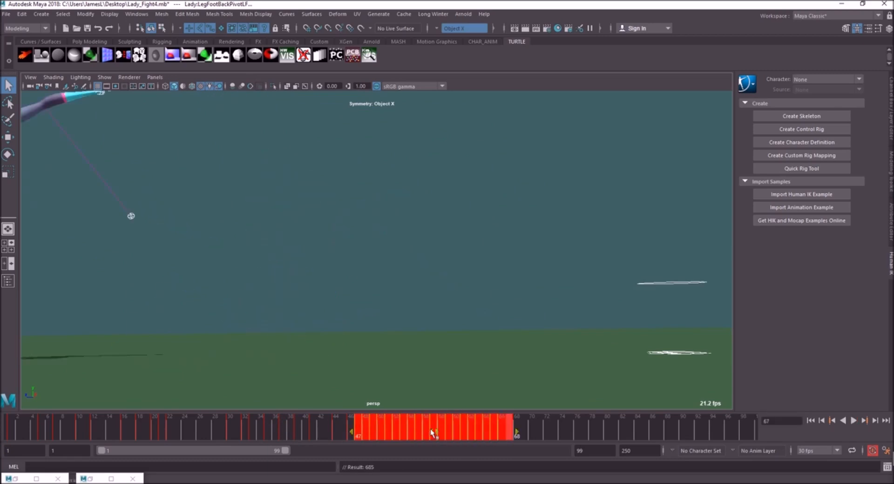
pyautogui.scroll(-2, 329, 308)
pyautogui.keyDown('alt'); pyautogui.moveTo(330, 309); pyautogui.dragTo(393, 318, button='middle'); pyautogui.keyUp('alt')
pyautogui.moveTo(332, 430); pyautogui.dragTo(505, 427)
pyautogui.click(446, 430)
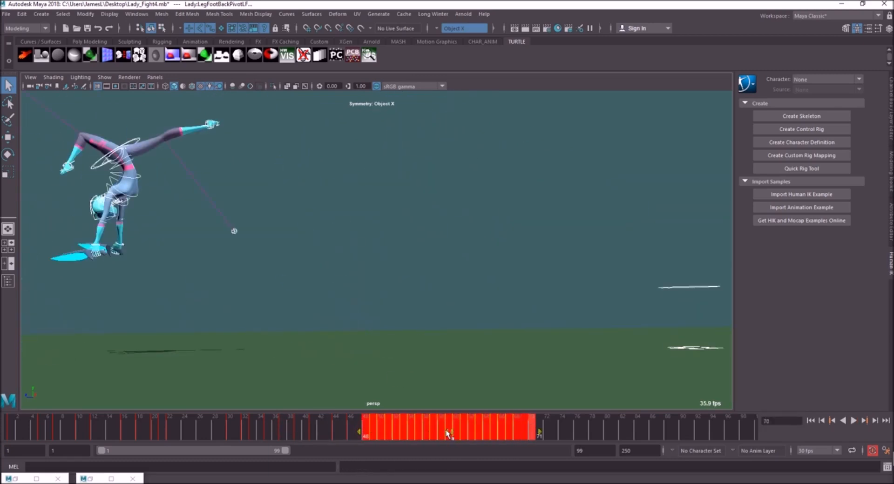
# Continue spacing out the rig's keys after frame 48, and replay the animation with the whole character path in view
pyautogui.moveTo(337, 424); pyautogui.dragTo(556, 430)
pyautogui.moveTo(396, 428); pyautogui.dragTo(585, 429)
pyautogui.moveTo(473, 429); pyautogui.dragTo(548, 429)
pyautogui.moveTo(483, 429); pyautogui.dragTo(487, 427)
pyautogui.moveTo(107, 433); pyautogui.dragTo(10, 430)
pyautogui.keyDown('alt'); pyautogui.moveTo(440, 276); pyautogui.dragTo(378, 264, button='right'); pyautogui.keyUp('alt')
pyautogui.keyDown('alt'); pyautogui.moveTo(378, 264); pyautogui.dragTo(372, 265, button='middle'); pyautogui.keyUp('alt')
pyautogui.click(853, 420)
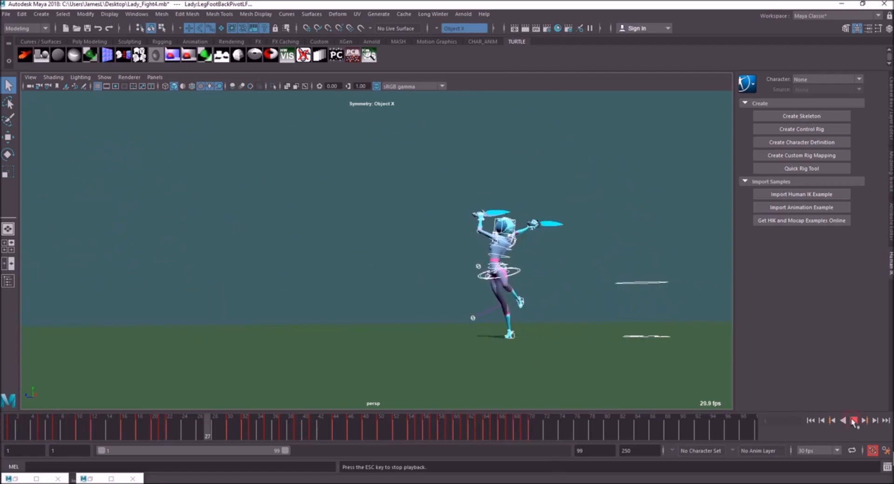
# Check the poses up to frame 50 and shift the keys from about frame 52 onward slightly later
pyautogui.moveTo(289, 422); pyautogui.dragTo(378, 420)
pyautogui.click(386, 427)
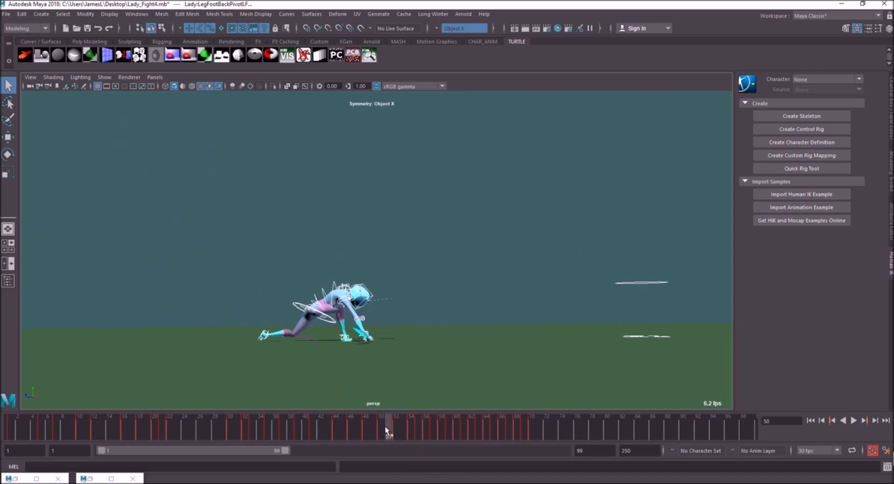
pyautogui.click(395, 432)
pyautogui.moveTo(394, 433); pyautogui.dragTo(571, 430)
pyautogui.moveTo(489, 430); pyautogui.dragTo(496, 431)
pyautogui.hotkey('alt', 'v')
# Spread the flip keys between about frames 52 and 64 by shifting successive ranges later, checking the pose near frame 65
pyautogui.moveTo(340, 425); pyautogui.dragTo(564, 432)
pyautogui.press('w')
pyautogui.moveTo(505, 433); pyautogui.dragTo(597, 432)
pyautogui.hotkey('alt', 'v')
pyautogui.click(486, 434)
pyautogui.click(584, 432)
pyautogui.hotkey('alt', 'v')
pyautogui.click(496, 434)
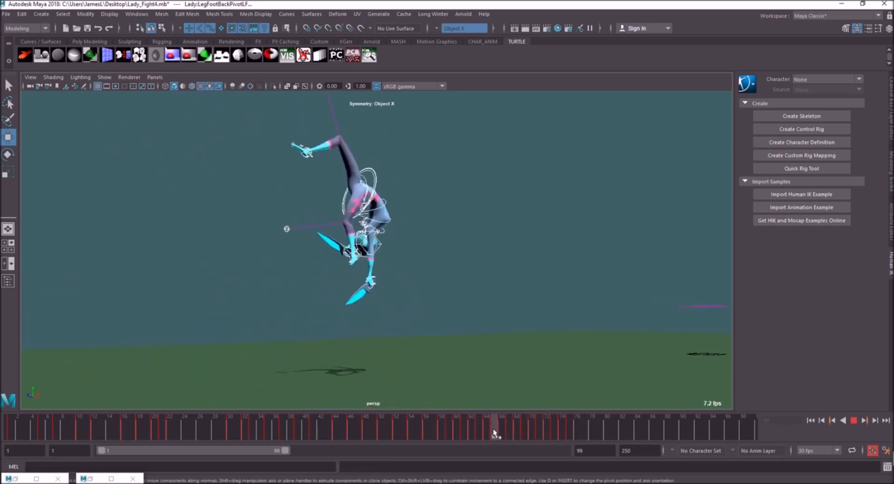
# Select the remaining keys in groups starting near frames 65, 68, 72 and 76 and shift each group later
pyautogui.keyDown('shift'); pyautogui.moveTo(493, 433); pyautogui.dragTo(596, 428); pyautogui.keyUp('shift')
pyautogui.keyDown('shift'); pyautogui.moveTo(521, 432); pyautogui.dragTo(609, 428); pyautogui.keyUp('shift')
pyautogui.click(539, 434)
pyautogui.keyDown('shift'); pyautogui.moveTo(548, 433); pyautogui.dragTo(632, 431); pyautogui.keyUp('shift')
pyautogui.click(577, 431)
pyautogui.keyDown('shift'); pyautogui.moveTo(576, 432); pyautogui.dragTo(712, 435); pyautogui.keyUp('shift')
pyautogui.click(604, 435)
pyautogui.click(573, 436)
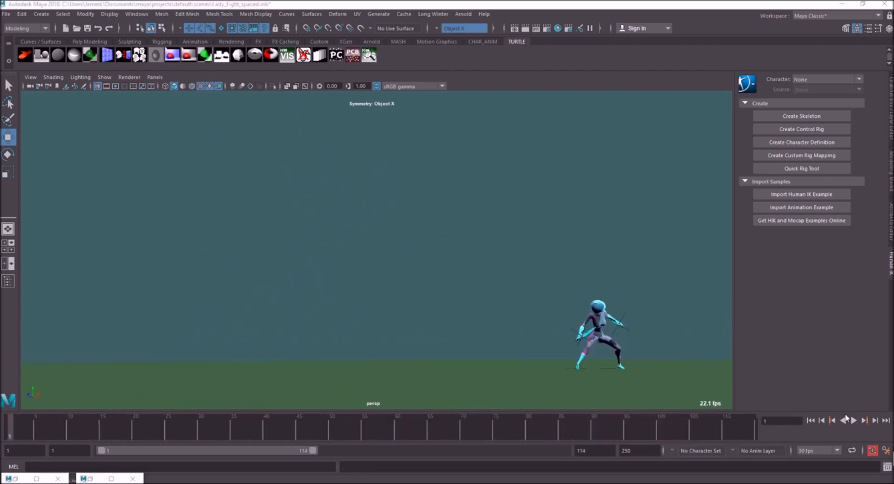
# Play and scrub the spaced-out animation, limit the playback range to frames 1–35, and review the opening poses
pyautogui.click(853, 420)
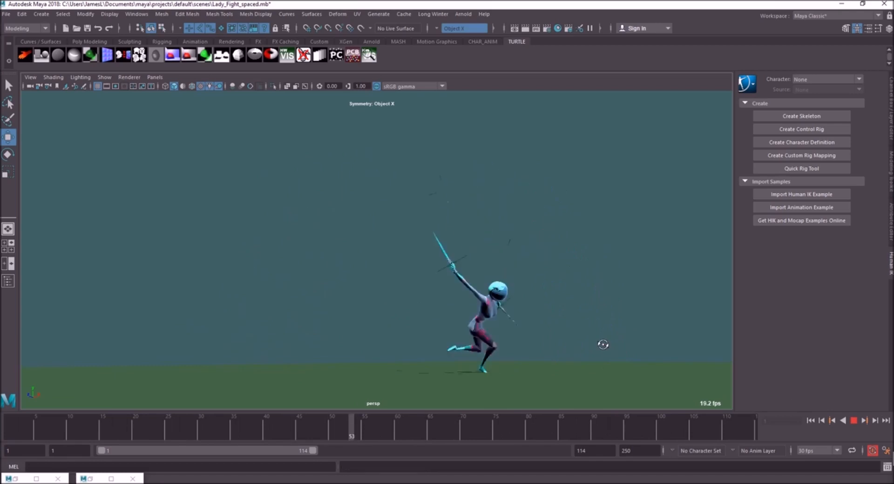
pyautogui.moveTo(635, 422); pyautogui.dragTo(144, 424)
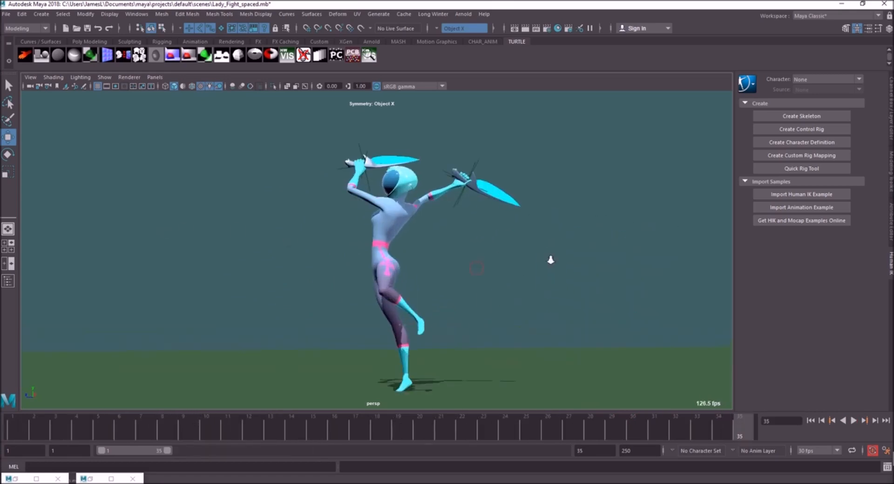
pyautogui.keyDown('alt'); pyautogui.moveTo(551, 259); pyautogui.dragTo(614, 270); pyautogui.keyUp('alt')
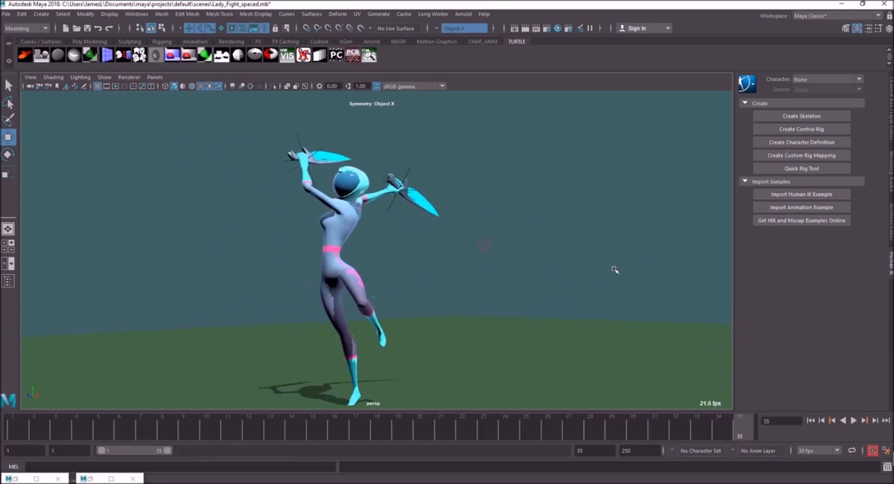
pyautogui.hotkey('alt', 'v')
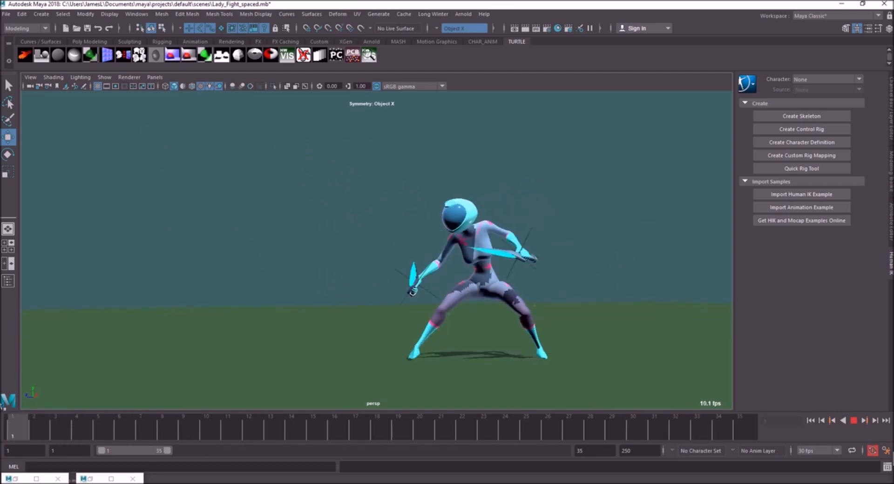
pyautogui.hotkey('alt', 'v')
# Show NURBS curves in the viewport and open the Translate Y curve of the Lady:Spine control in the Graph Editor
pyautogui.click(104, 77)
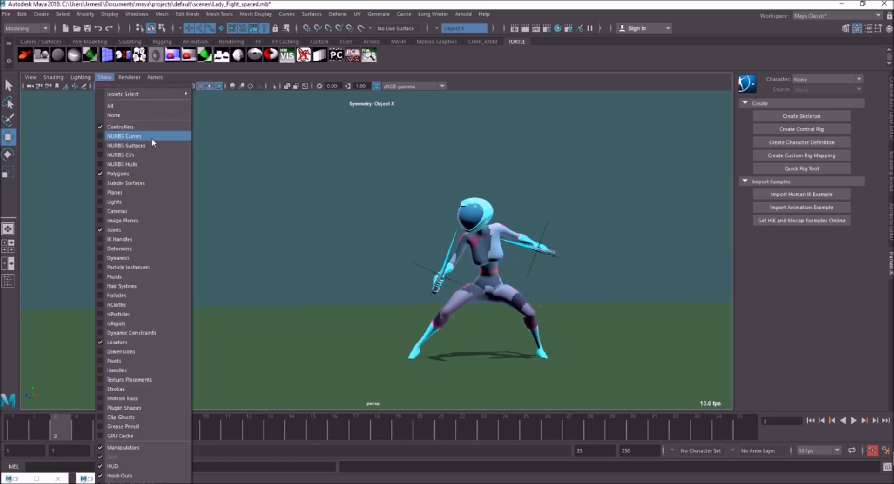
pyautogui.click(187, 138)
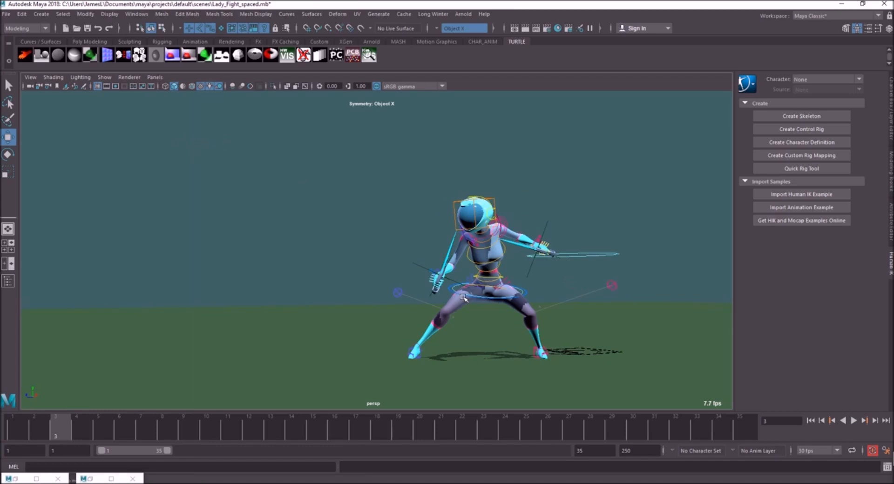
pyautogui.moveTo(352, 183); pyautogui.dragTo(247, 107)
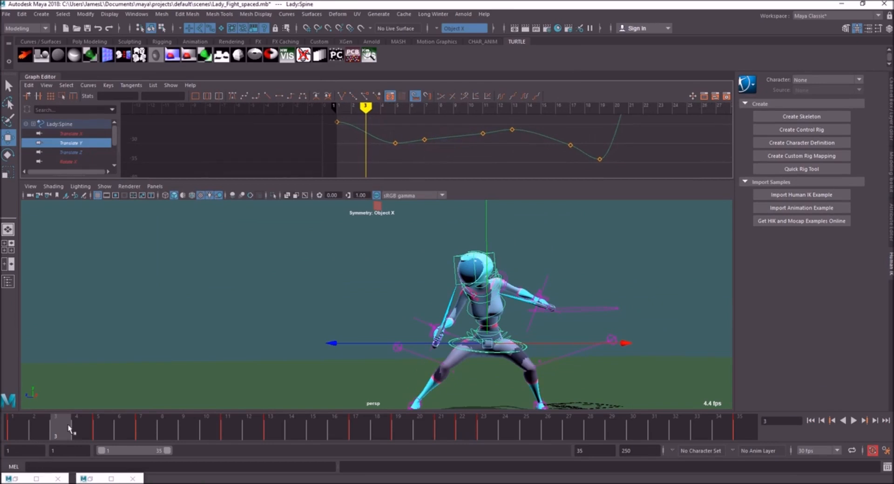
# Move the spine's Translate Y key from frame 5 to frame 4, tilt its tangent downward, and lower the frame 7 key
pyautogui.moveTo(68, 427); pyautogui.dragTo(5, 425)
pyautogui.keyDown('alt'); pyautogui.moveTo(466, 302); pyautogui.dragTo(370, 299); pyautogui.keyUp('alt')
pyautogui.keyDown('alt'); pyautogui.moveTo(396, 289); pyautogui.dragTo(376, 293, button='middle'); pyautogui.keyUp('alt')
pyautogui.moveTo(48, 428); pyautogui.dragTo(108, 410)
pyautogui.scroll(5, 394, 144)
pyautogui.moveTo(399, 159); pyautogui.dragTo(317, 109)
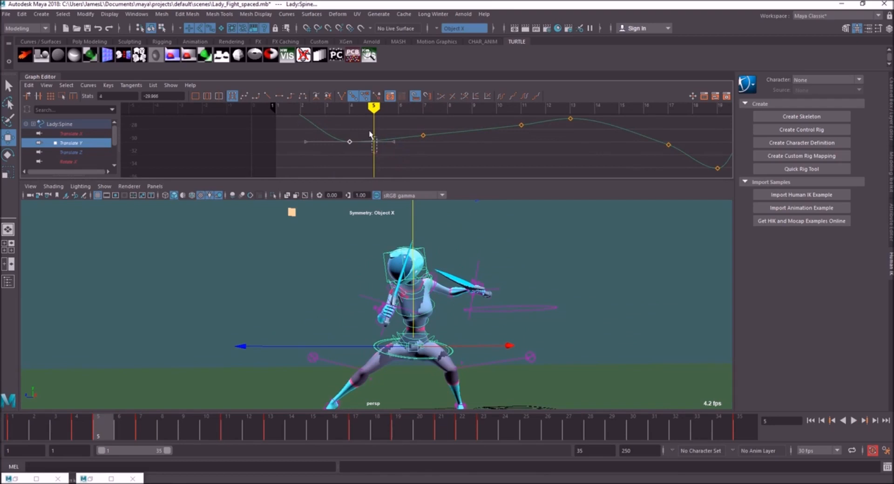
pyautogui.moveTo(416, 122); pyautogui.dragTo(414, 133, button='middle')
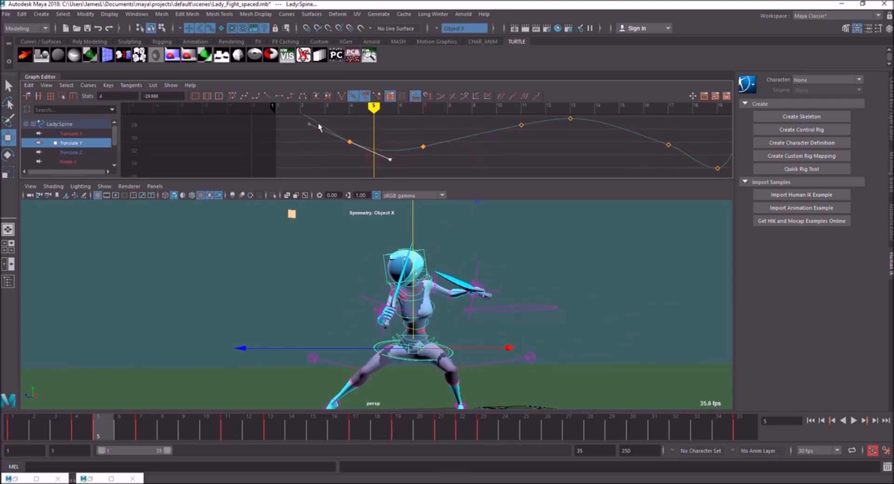
# Move the spine's Translate Y key from frame 11 to frame 10 and scrub the poses up to frame 16
pyautogui.moveTo(127, 435); pyautogui.dragTo(228, 423)
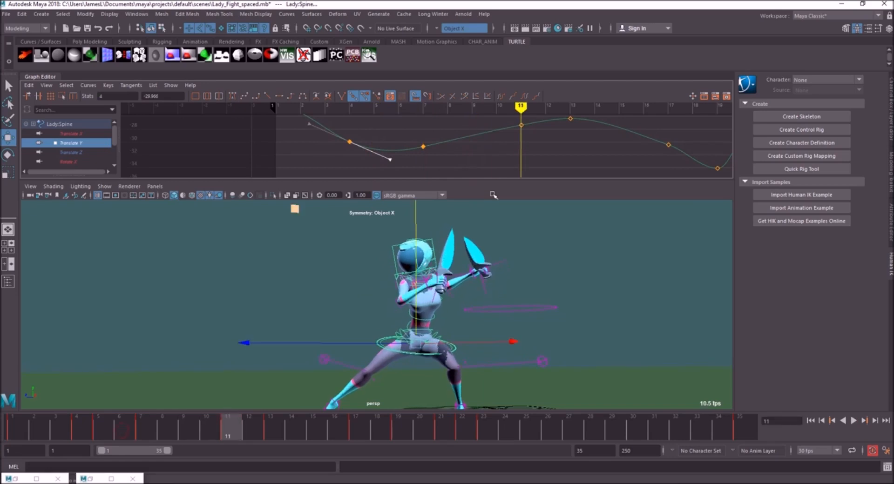
pyautogui.keyDown('alt'); pyautogui.moveTo(503, 121); pyautogui.dragTo(494, 137, button='middle'); pyautogui.keyUp('alt')
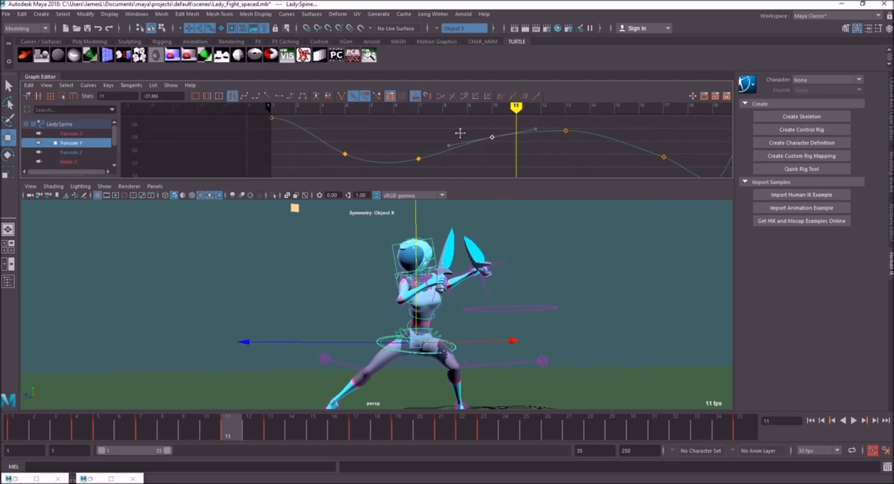
pyautogui.moveTo(70, 425); pyautogui.dragTo(335, 419)
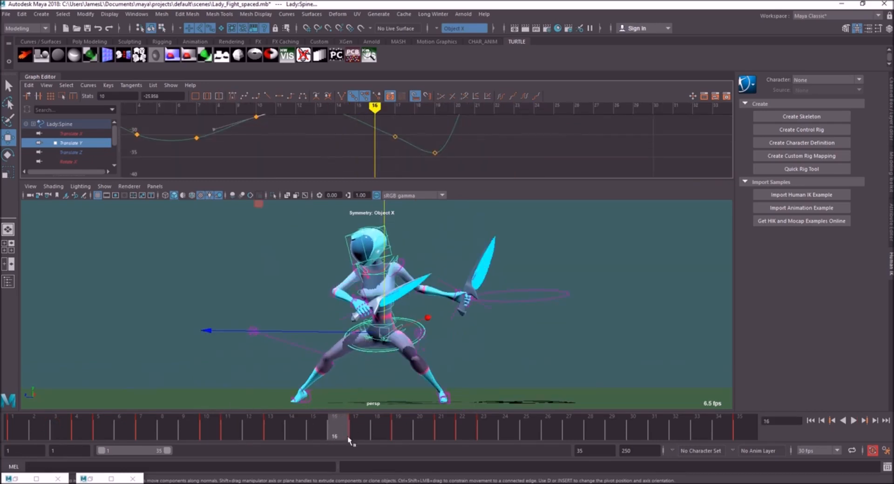
# Lower the spine's Translate Y key at frame 17, and tilt the tangents at frames 19 and 21 to smooth the rise
pyautogui.click(360, 434)
pyautogui.moveTo(386, 134); pyautogui.dragTo(382, 145, button='middle')
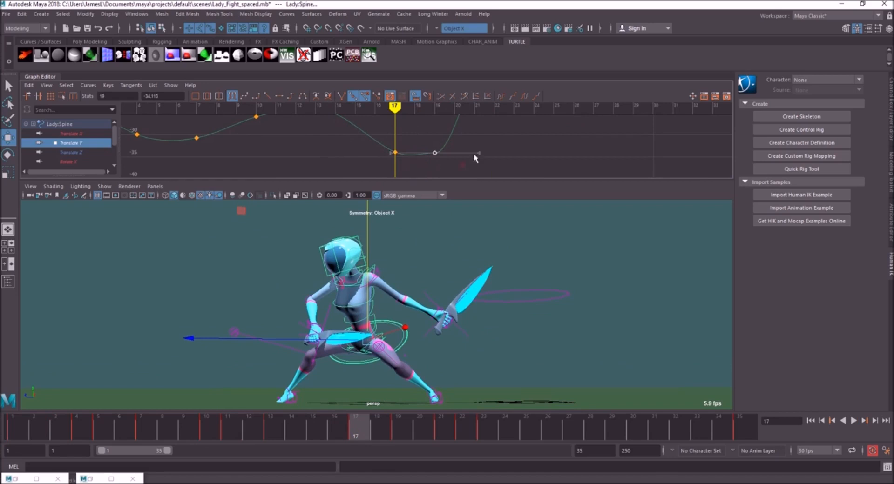
pyautogui.moveTo(368, 424); pyautogui.dragTo(382, 366)
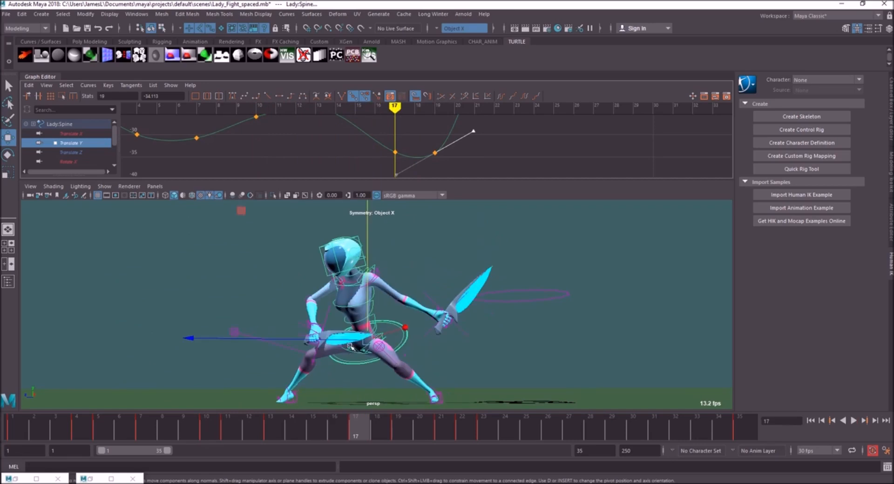
pyautogui.moveTo(375, 423); pyautogui.dragTo(503, 429)
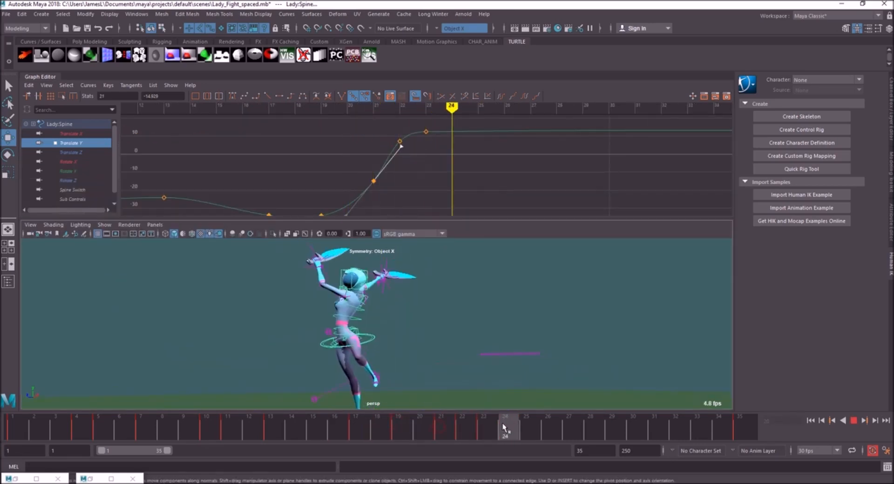
# Raise the spine's Translate Y key at frame 35 to about 15 and tilt the frame 23 tangent upward
pyautogui.moveTo(564, 426); pyautogui.dragTo(637, 426)
pyautogui.keyDown('alt'); pyautogui.moveTo(502, 136); pyautogui.dragTo(357, 165, button='middle'); pyautogui.keyUp('alt')
pyautogui.keyDown('alt'); pyautogui.moveTo(358, 165); pyautogui.dragTo(475, 167, button='right'); pyautogui.keyUp('alt')
pyautogui.click(546, 145)
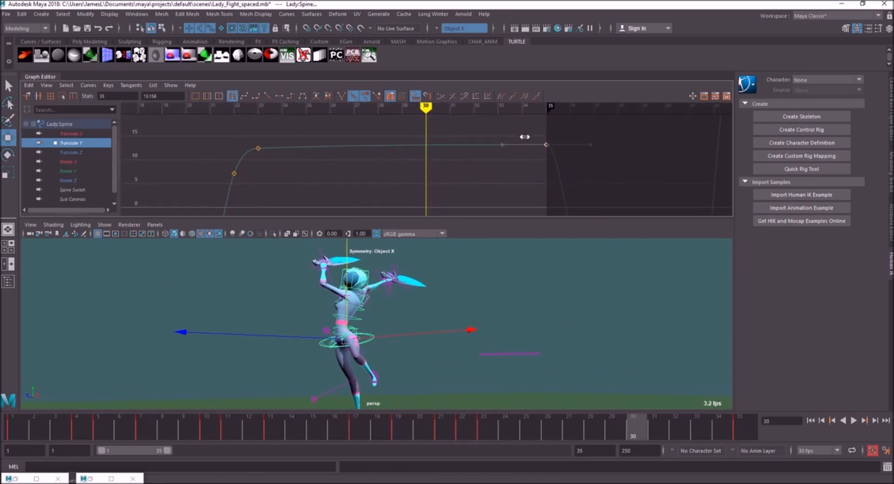
pyautogui.keyDown('shift'); pyautogui.moveTo(550, 136); pyautogui.dragTo(548, 124, button='middle'); pyautogui.keyUp('shift')
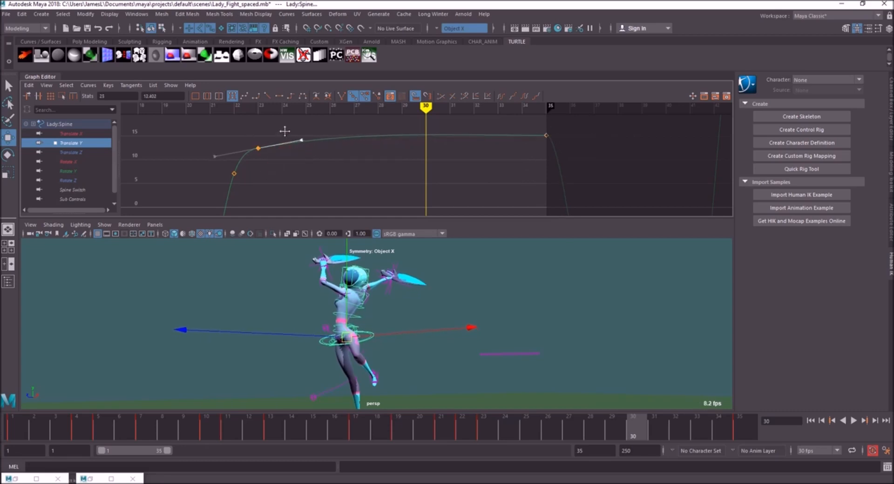
pyautogui.moveTo(389, 426)
pyautogui.mouseDown()
pyautogui.moveTo(600, 422)
pyautogui.moveTo(722, 439)
pyautogui.moveTo(552, 421)
pyautogui.mouseUp()
# Try to rotate the head IK control at frame 27, undo the rotation, and play the animation
pyautogui.scroll(-5, 375, 282)
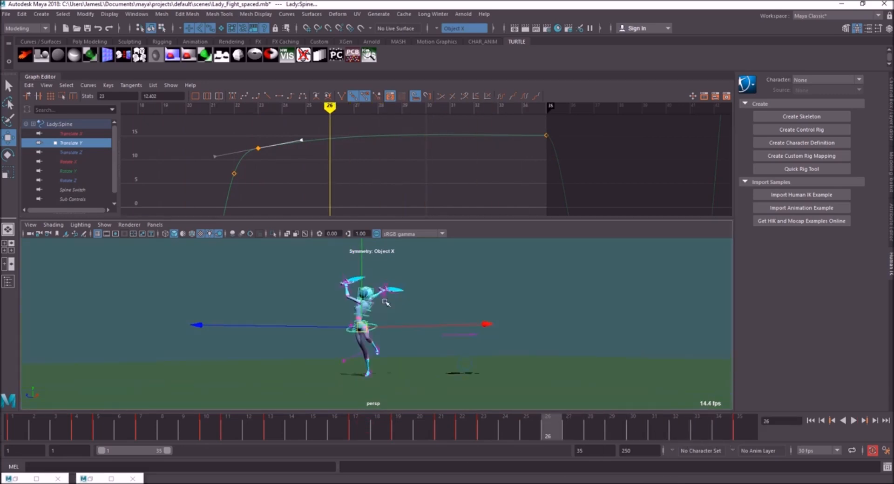
pyautogui.keyDown('alt'); pyautogui.moveTo(382, 289); pyautogui.dragTo(384, 301, button='middle'); pyautogui.keyUp('alt')
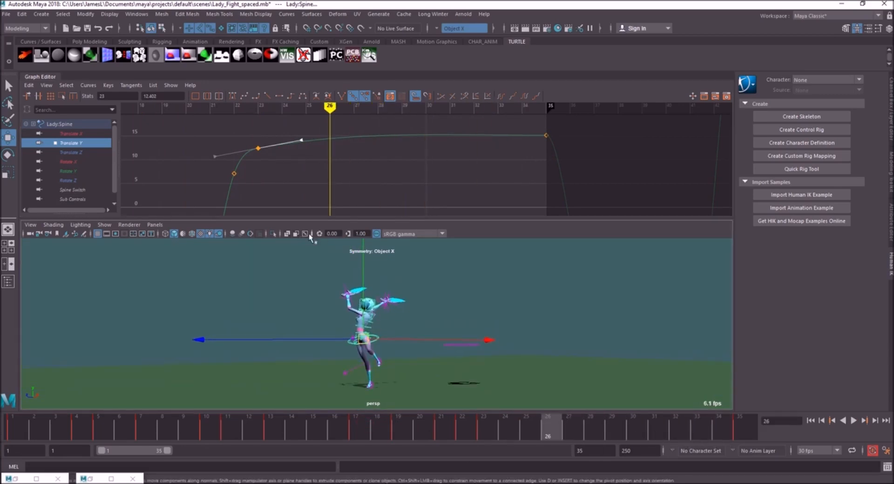
pyautogui.click(375, 299)
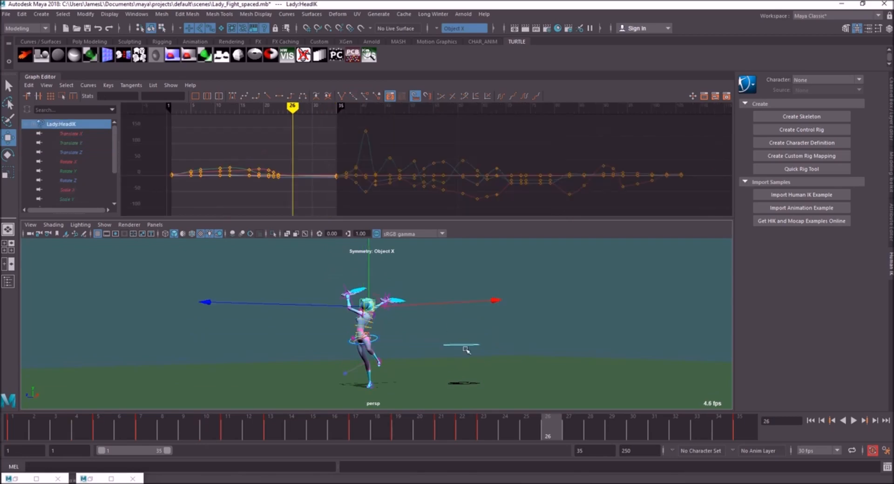
pyautogui.press('e')
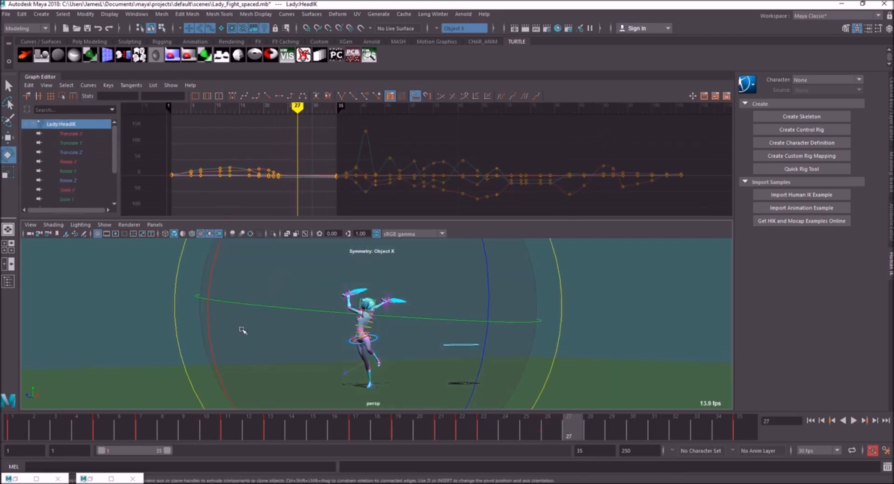
pyautogui.moveTo(225, 340); pyautogui.dragTo(206, 255)
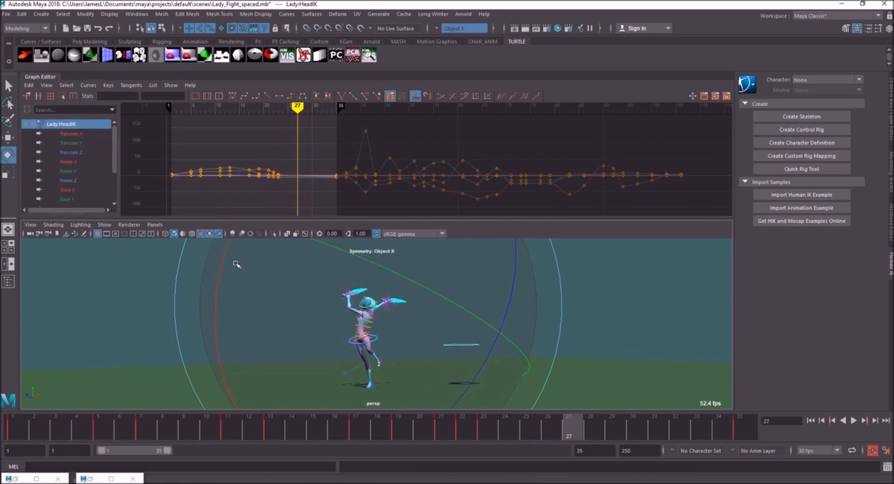
pyautogui.hotkey('ctrl', 'z')
pyautogui.hotkey('alt', 'v')
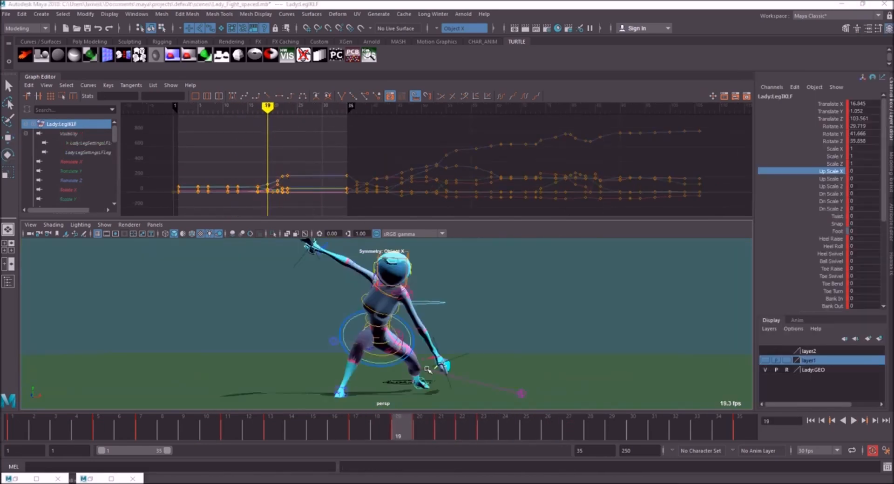
# Try to rotate the upper spine control SpineFK_4 at frame 19
pyautogui.click(351, 416)
pyautogui.hotkey('alt', 'v')
pyautogui.moveTo(370, 436); pyautogui.dragTo(400, 430)
pyautogui.scroll(3, 456, 315)
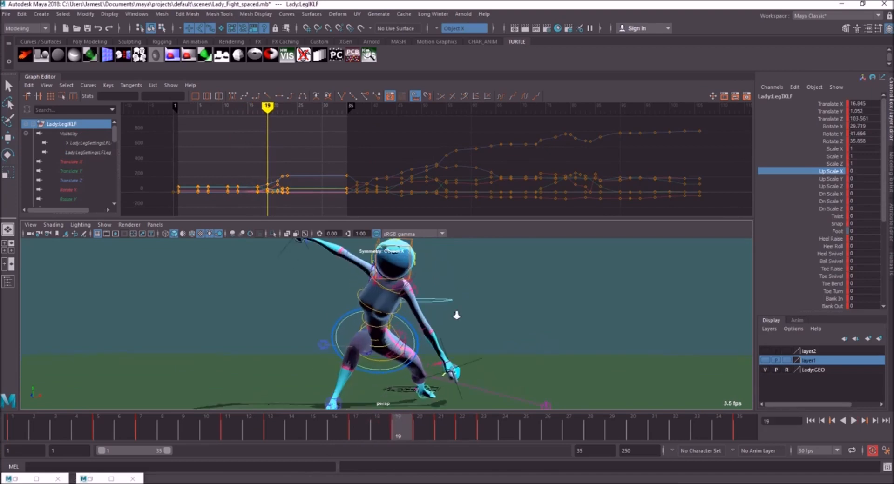
pyautogui.scroll(2, 456, 315)
pyautogui.click(455, 277)
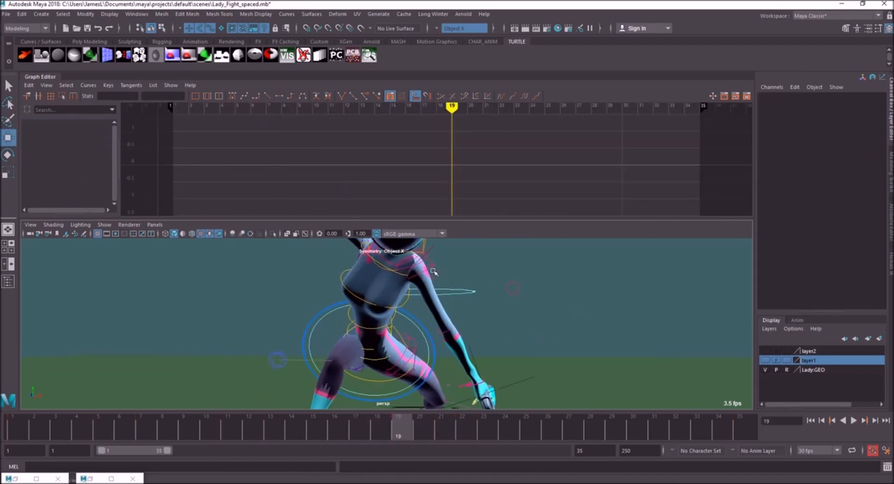
pyautogui.click(433, 272)
pyautogui.click(380, 314)
pyautogui.press('e')
pyautogui.moveTo(379, 315); pyautogui.dragTo(417, 291)
pyautogui.press('w')
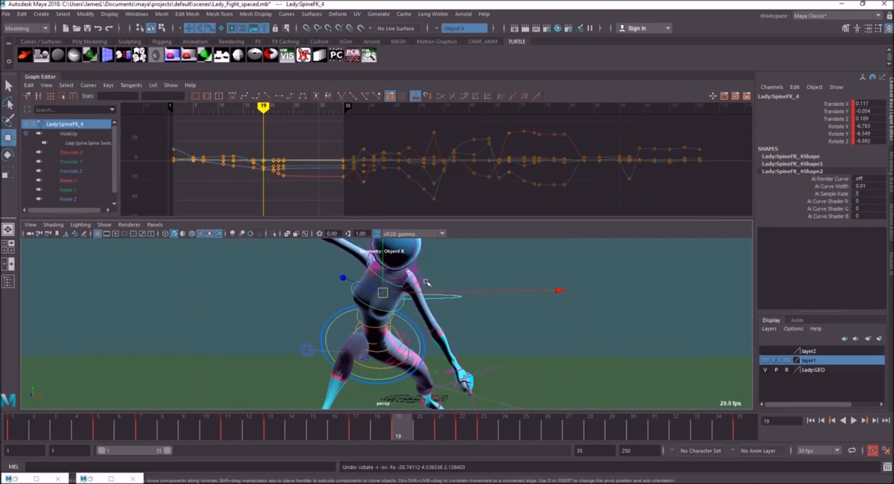
# Rotate the left arm's gimbal FK control at frame 18, key it, and check the arm's swing through frame 20
pyautogui.click(425, 282)
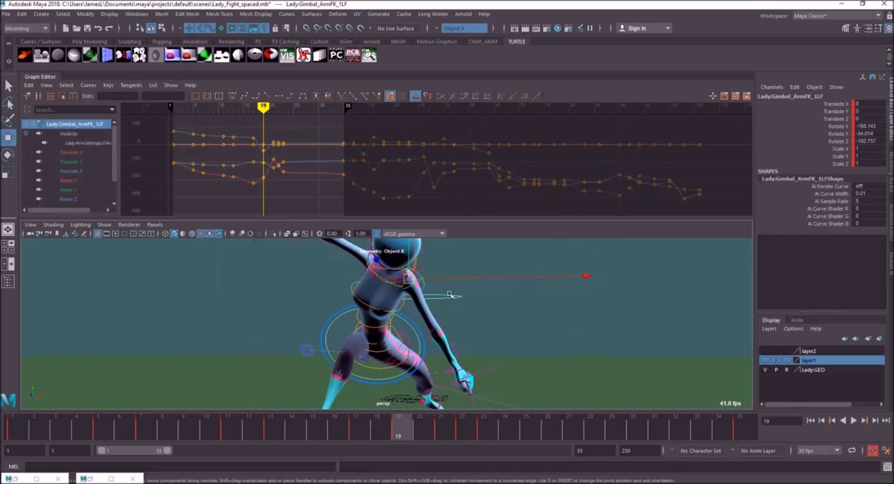
pyautogui.moveTo(409, 429)
pyautogui.mouseDown()
pyautogui.moveTo(334, 428)
pyautogui.moveTo(377, 428)
pyautogui.mouseUp()
pyautogui.press('e')
pyautogui.moveTo(417, 334); pyautogui.dragTo(417, 402)
pyautogui.moveTo(355, 430); pyautogui.dragTo(404, 433)
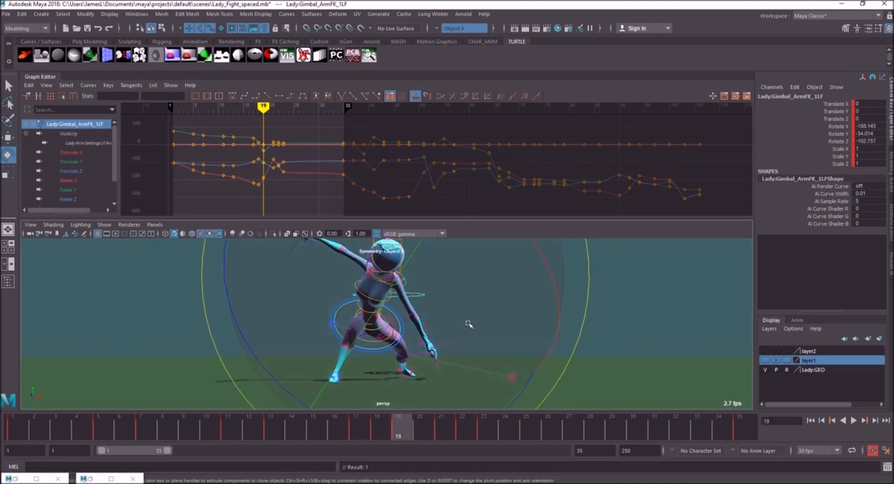
pyautogui.click(425, 435)
pyautogui.keyDown('alt'); pyautogui.moveTo(372, 326); pyautogui.dragTo(333, 300); pyautogui.keyUp('alt')
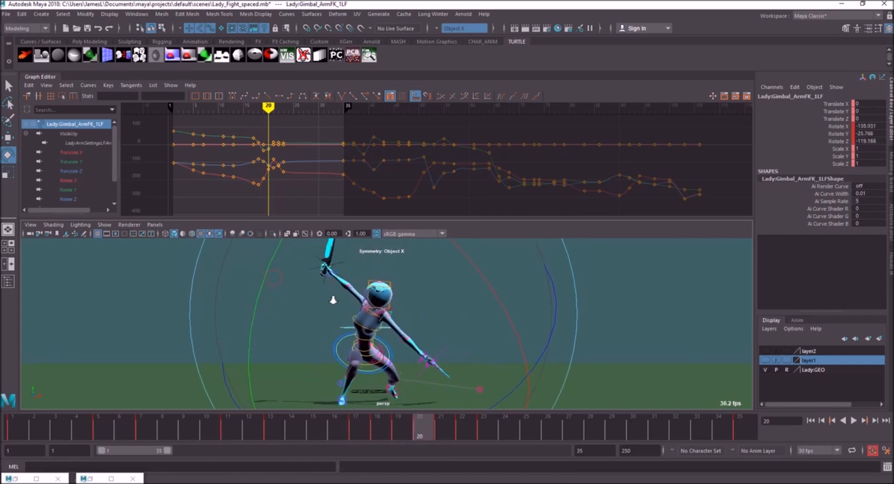
# Select all of the rig's controls and move their keys at frames 22 and 23 one frame later
pyautogui.moveTo(427, 434)
pyautogui.mouseDown()
pyautogui.moveTo(359, 428)
pyautogui.moveTo(462, 429)
pyautogui.moveTo(457, 435)
pyautogui.mouseUp()
pyautogui.click(363, 318)
pyautogui.press('w')
pyautogui.moveTo(482, 393); pyautogui.dragTo(298, 246)
pyautogui.keyDown('shift'); pyautogui.moveTo(460, 431); pyautogui.dragTo(525, 430); pyautogui.keyUp('shift')
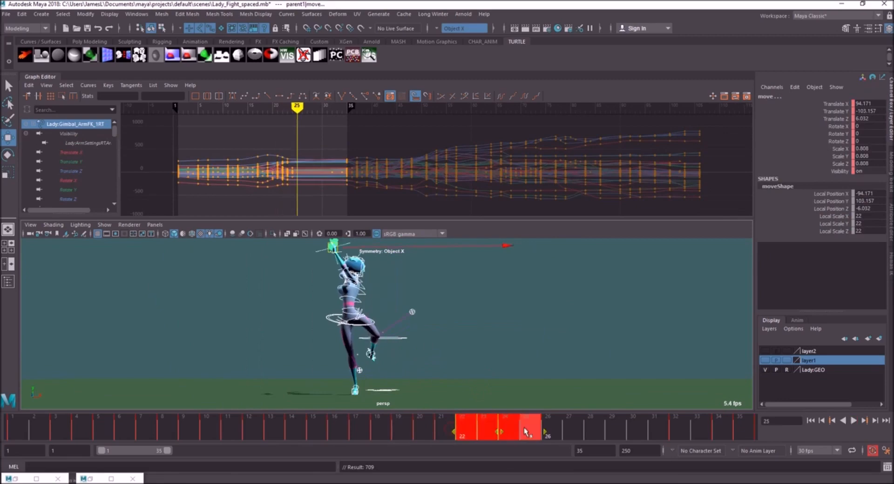
# Select the Lady:Spine control, isolate its Translate X curve, and adjust the tangent of the frame 21 key
pyautogui.click(466, 431)
pyautogui.click(385, 318)
pyautogui.press('e')
pyautogui.keyDown('alt'); pyautogui.moveTo(426, 337); pyautogui.dragTo(419, 342); pyautogui.keyUp('alt')
pyautogui.click(365, 319)
pyautogui.click(393, 333)
pyautogui.press('e')
pyautogui.moveTo(465, 431); pyautogui.dragTo(441, 428)
pyautogui.scroll(5, 540, 356)
pyautogui.scroll(-5, 465, 344)
pyautogui.click(372, 338)
pyautogui.press('w')
pyautogui.click(71, 133)
pyautogui.scroll(4, 463, 301)
pyautogui.keyDown('alt'); pyautogui.moveTo(463, 300); pyautogui.dragTo(479, 305); pyautogui.keyUp('alt')
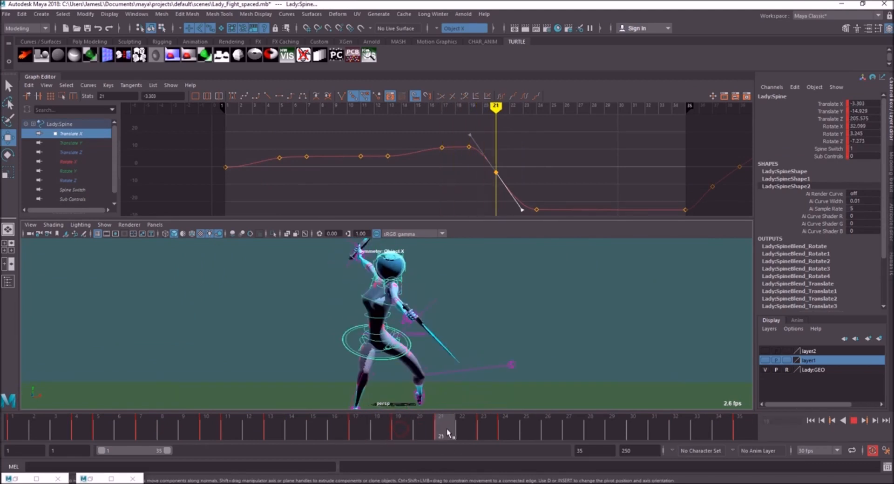
# Rotate the left forearm control ArmFK_2LF at frame 22 to refine the arm's swing
pyautogui.keyDown('alt'); pyautogui.moveTo(493, 337); pyautogui.dragTo(362, 363); pyautogui.keyUp('alt')
pyautogui.scroll(5, 352, 292)
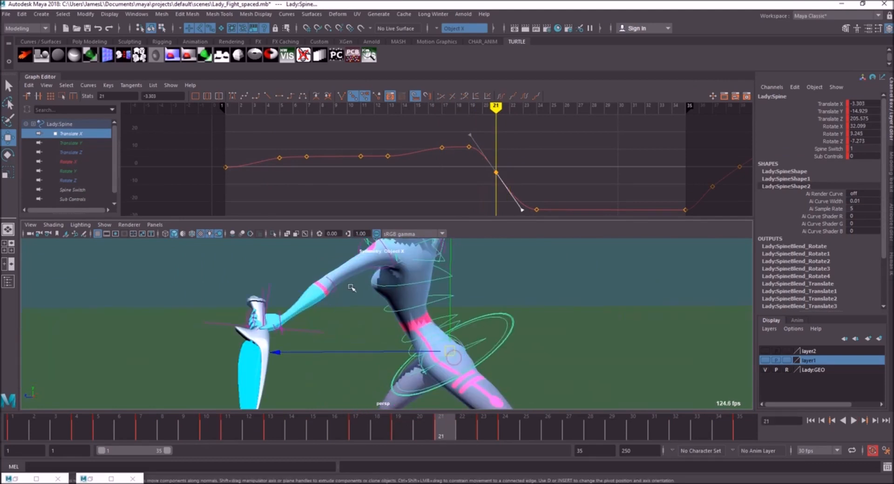
pyautogui.click(332, 283)
pyautogui.keyDown('alt'); pyautogui.moveTo(332, 283); pyautogui.dragTo(354, 318); pyautogui.keyUp('alt')
pyautogui.scroll(-5, 353, 318)
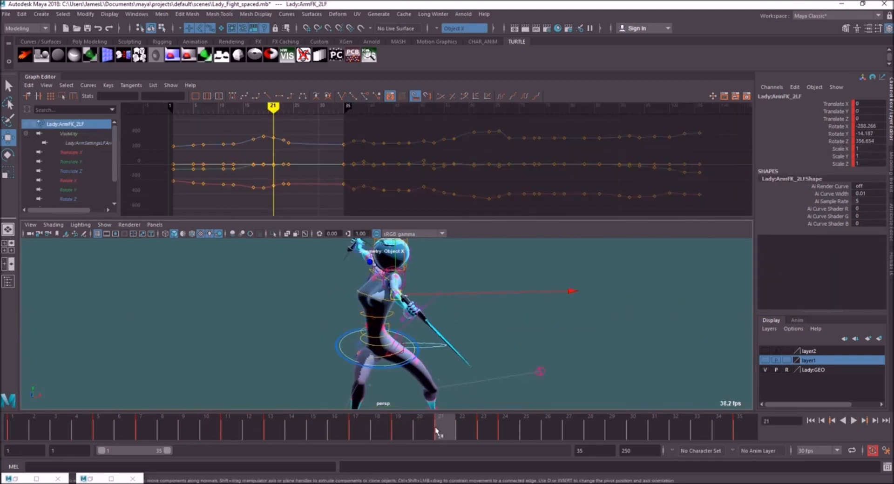
pyautogui.keyDown('alt'); pyautogui.moveTo(459, 354); pyautogui.dragTo(331, 329); pyautogui.keyUp('alt')
pyautogui.press('e')
pyautogui.moveTo(334, 296); pyautogui.dragTo(299, 288)
pyautogui.keyDown('alt'); pyautogui.moveTo(288, 332); pyautogui.dragTo(201, 314); pyautogui.keyUp('alt')
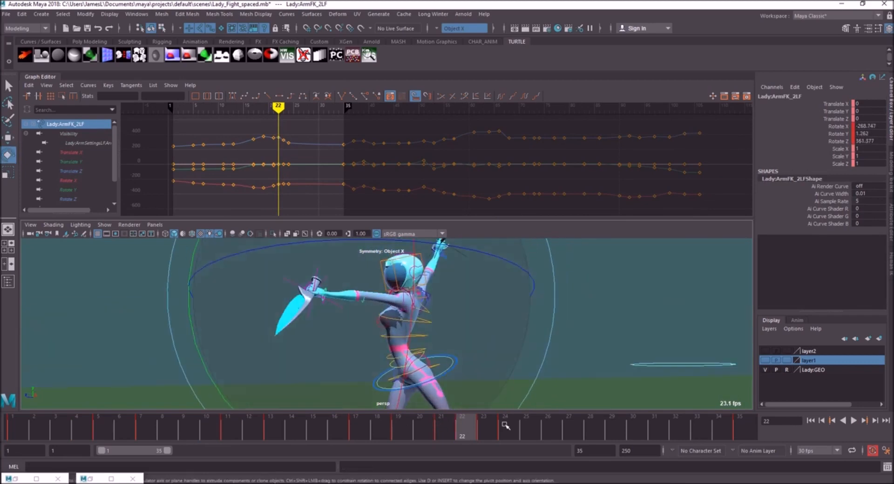
# Move the left forearm control's key from frame 24 to frame 25
pyautogui.click(486, 434)
pyautogui.keyDown('alt'); pyautogui.moveTo(384, 290); pyautogui.dragTo(443, 347); pyautogui.keyUp('alt')
pyautogui.moveTo(488, 436); pyautogui.dragTo(529, 430)
pyautogui.scroll(-3, 475, 388)
pyautogui.click(508, 431)
pyautogui.keyDown('shift'); pyautogui.click(508, 430); pyautogui.keyUp('shift')
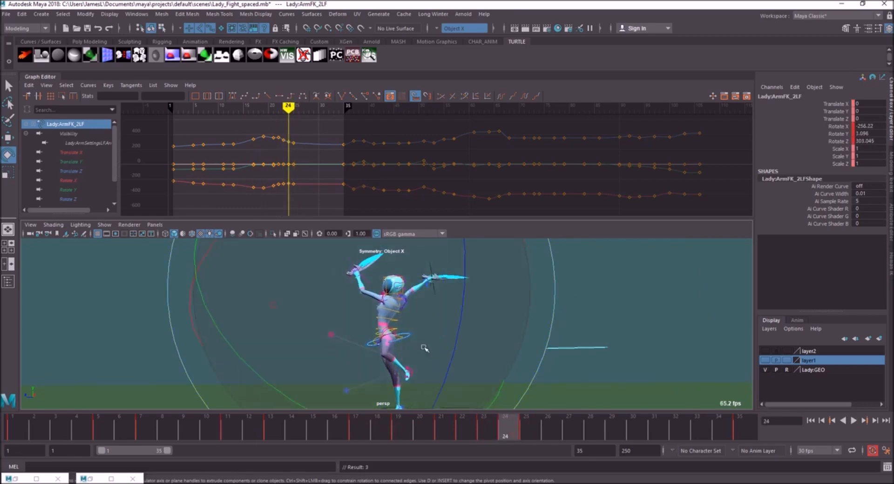
# Play the animation and examine the body's lunge around frames 15 to 19 from several angles
pyautogui.keyDown('alt'); pyautogui.moveTo(423, 347); pyautogui.dragTo(518, 359); pyautogui.keyUp('alt')
pyautogui.hotkey('alt', 'v')
pyautogui.press('w')
pyautogui.hotkey('alt', 'v')
pyautogui.keyDown('alt'); pyautogui.moveTo(399, 345); pyautogui.dragTo(419, 368); pyautogui.keyUp('alt')
pyautogui.click(354, 326)
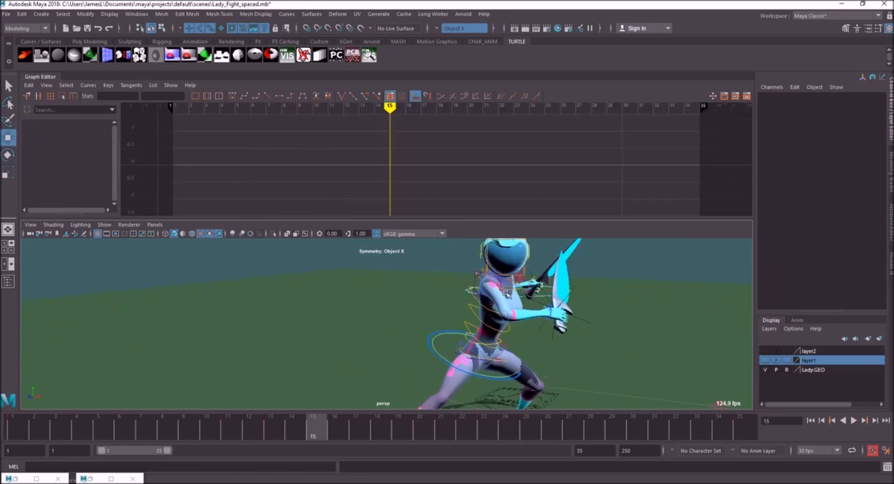
pyautogui.click(359, 430)
pyautogui.moveTo(424, 289); pyautogui.dragTo(493, 344)
pyautogui.press('e')
pyautogui.press('f')
pyautogui.scroll(-5, 377, 333)
pyautogui.click(401, 429)
pyautogui.keyDown('alt'); pyautogui.moveTo(410, 368); pyautogui.dragTo(483, 406); pyautogui.keyUp('alt')
pyautogui.click(317, 429)
# Select the left foot control LegIKLF and check its motion between frames 17 and 20
pyautogui.click(476, 374)
pyautogui.press('w')
pyautogui.hotkey('alt', 'v')
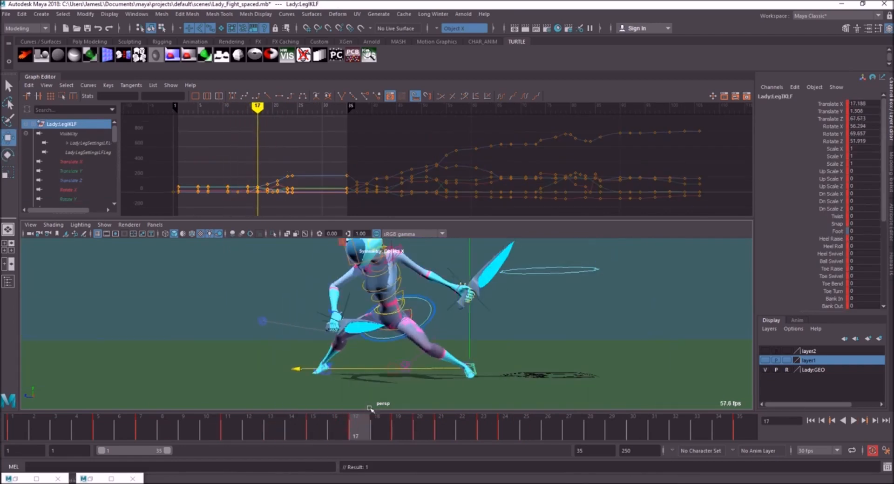
pyautogui.click(430, 429)
pyautogui.moveTo(430, 429); pyautogui.dragTo(381, 427)
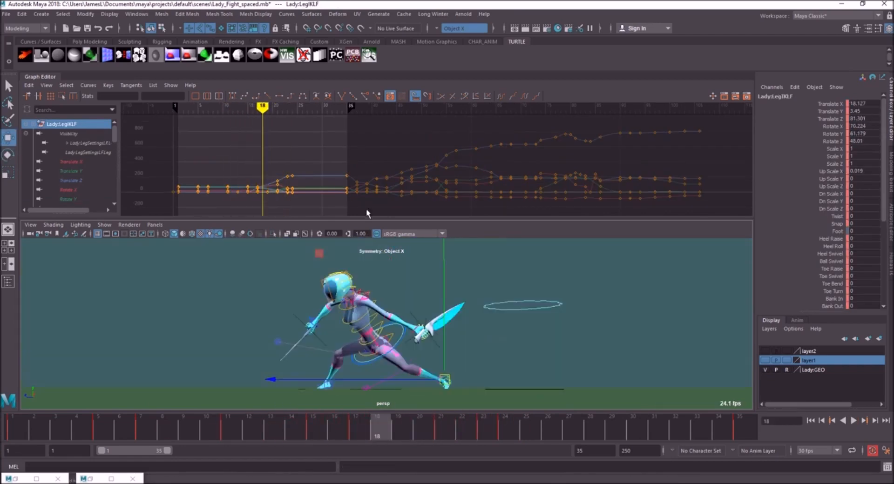
# Enlarge the viewport and raise the left foot control at frame 35 to a Translate Y of about 51.5
pyautogui.moveTo(367, 217); pyautogui.dragTo(369, 171)
pyautogui.moveTo(363, 425); pyautogui.dragTo(740, 426)
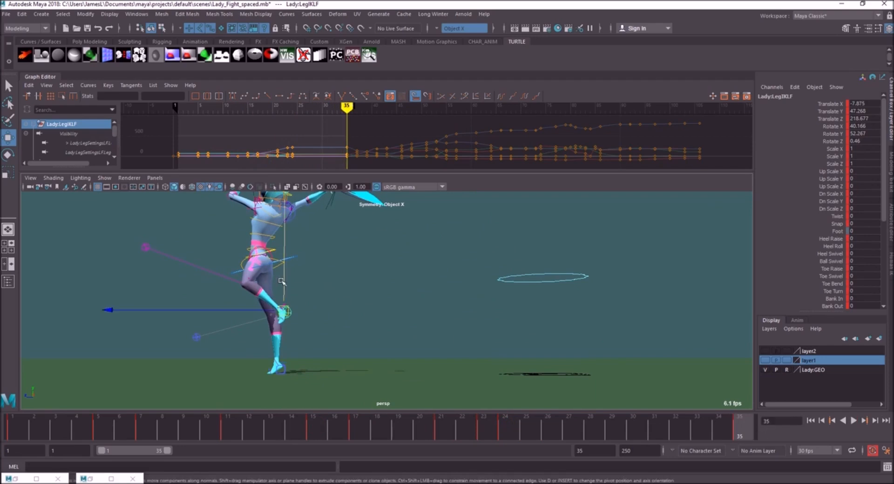
pyautogui.moveTo(285, 290); pyautogui.dragTo(283, 290)
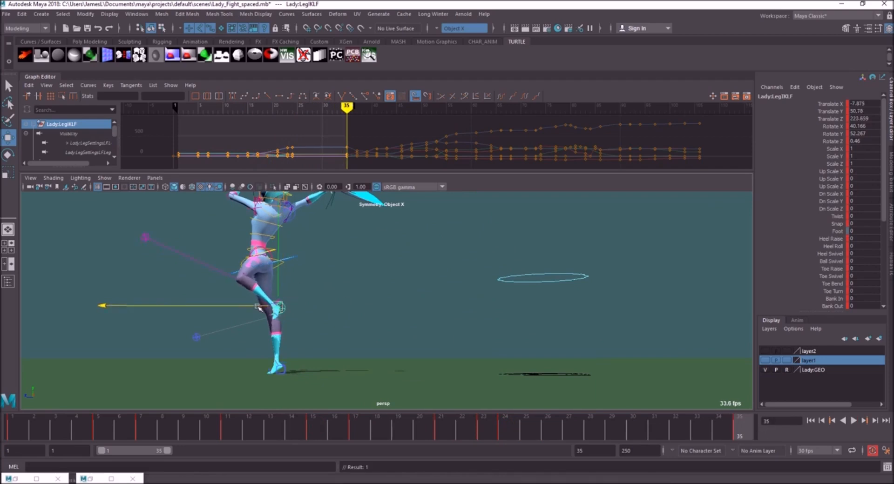
# Delete the left foot control's key at frame 23 and play the animation
pyautogui.moveTo(573, 433); pyautogui.dragTo(485, 426)
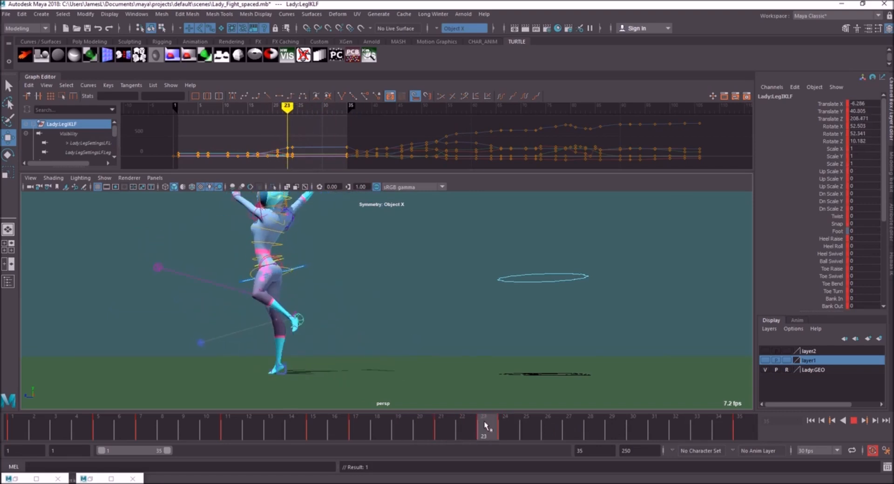
pyautogui.rightClick(486, 426)
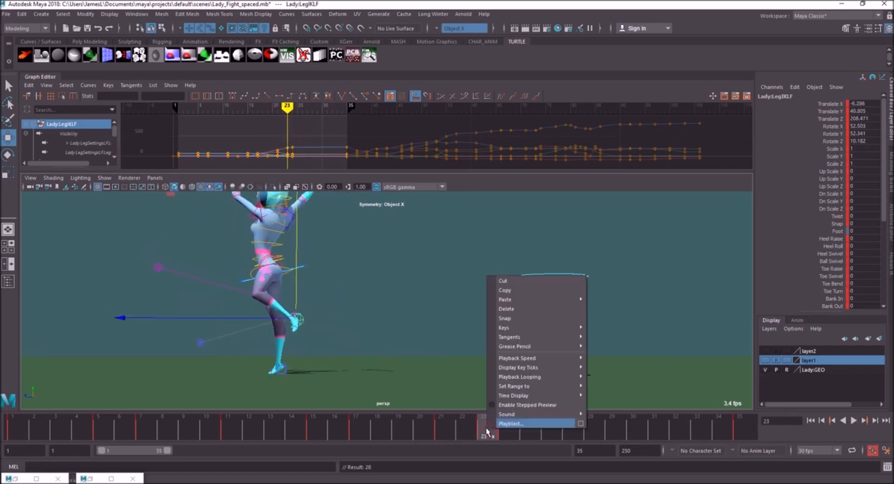
pyautogui.click(512, 310)
pyautogui.hotkey('alt', 'v')
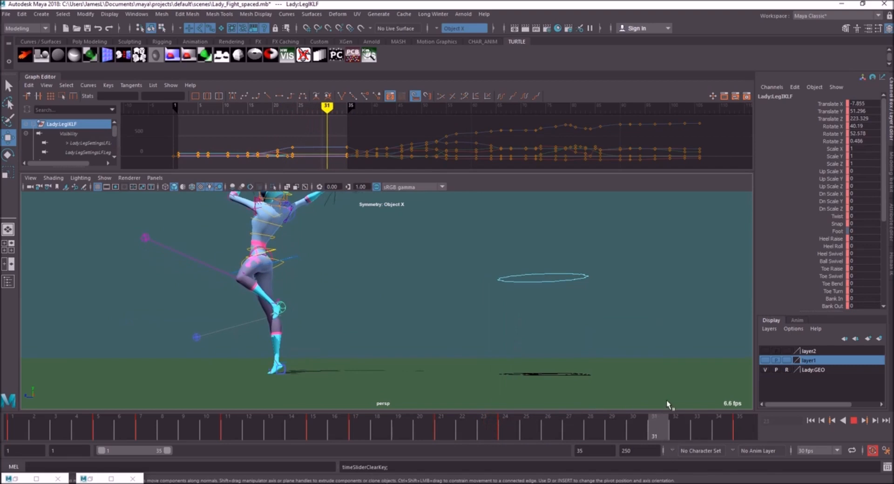
# Change the tangent type of the left foot control's keys in the range from frame 33 to 35
pyautogui.keyDown('shift'); pyautogui.moveTo(697, 426); pyautogui.dragTo(747, 426); pyautogui.keyUp('shift')
pyautogui.rightClick(743, 426)
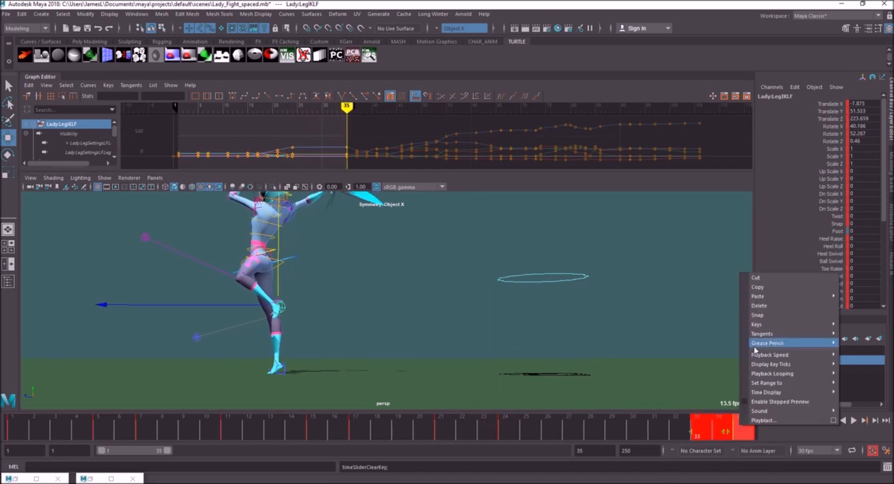
pyautogui.moveTo(782, 334)
pyautogui.click(694, 380)
pyautogui.moveTo(595, 424); pyautogui.dragTo(616, 431)
# Select the Lady:Spine control, enlarge the Graph Editor, and show only its Rotate X, Y and Z curves
pyautogui.keyDown('alt'); pyautogui.moveTo(315, 293); pyautogui.dragTo(377, 329, button='middle'); pyautogui.keyUp('alt')
pyautogui.scroll(3, 378, 326)
pyautogui.keyDown('alt'); pyautogui.moveTo(384, 247); pyautogui.dragTo(370, 333, button='middle'); pyautogui.keyUp('alt')
pyautogui.click(387, 337)
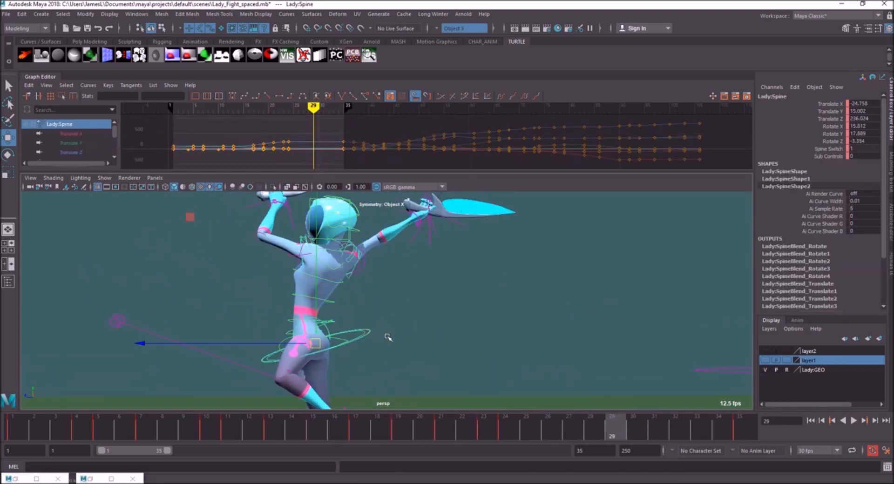
pyautogui.moveTo(86, 168); pyautogui.dragTo(86, 213)
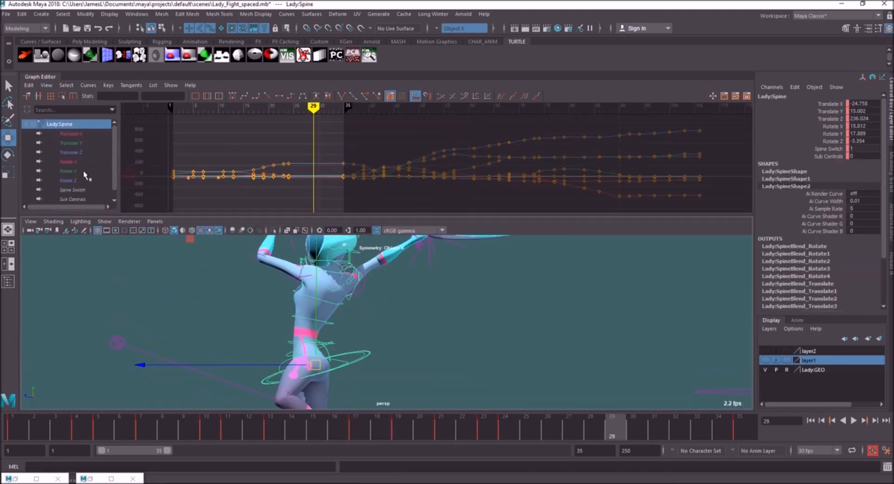
pyautogui.click(68, 161)
pyautogui.keyDown('shift'); pyautogui.click(68, 180); pyautogui.keyUp('shift')
pyautogui.keyDown('alt'); pyautogui.moveTo(386, 270); pyautogui.dragTo(435, 316); pyautogui.keyUp('alt')
pyautogui.keyDown('alt'); pyautogui.moveTo(435, 317); pyautogui.dragTo(351, 337, button='right'); pyautogui.keyUp('alt')
pyautogui.press('e')
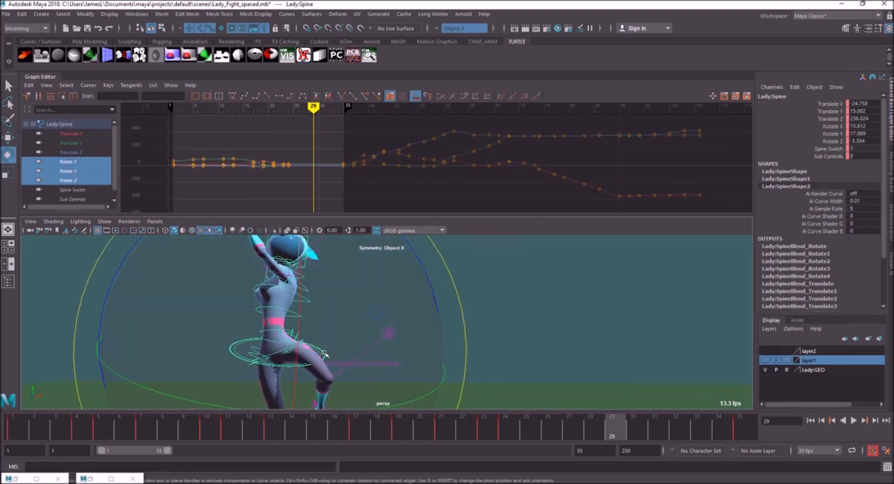
# Isolate the spine's Rotate Y curve and frame its keys from frame 1 to 35
pyautogui.click(73, 170)
pyautogui.keyDown('alt'); pyautogui.moveTo(375, 172); pyautogui.dragTo(473, 164, button='middle'); pyautogui.keyUp('alt')
pyautogui.keyDown('alt'); pyautogui.moveTo(472, 164); pyautogui.dragTo(437, 182, button='right'); pyautogui.keyUp('alt')
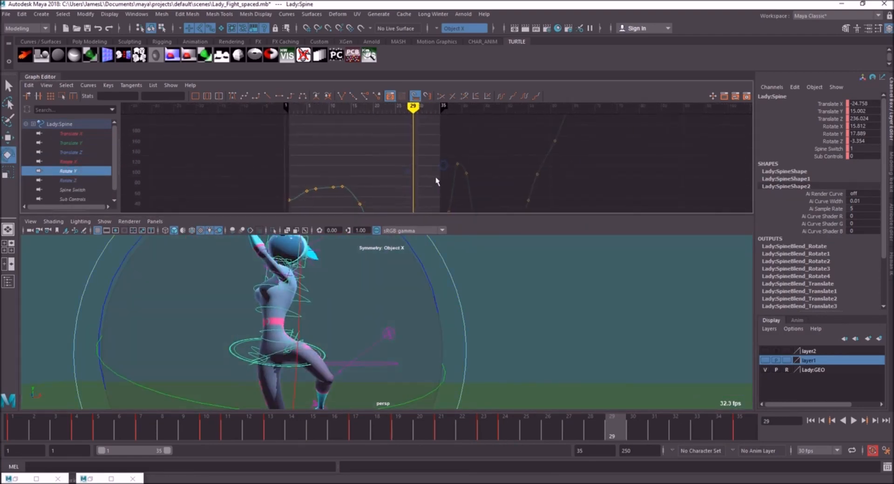
pyautogui.keyDown('alt'); pyautogui.moveTo(384, 209); pyautogui.dragTo(409, 170, button='middle'); pyautogui.keyUp('alt')
pyautogui.keyDown('alt'); pyautogui.moveTo(409, 171); pyautogui.dragTo(440, 178, button='right'); pyautogui.keyUp('alt')
# Try rotating the spine control around its Y axis at frame 6, and undo the rotation
pyautogui.moveTo(179, 433); pyautogui.dragTo(122, 425)
pyautogui.keyDown('alt'); pyautogui.moveTo(514, 350); pyautogui.dragTo(504, 301, button='middle'); pyautogui.keyUp('alt')
pyautogui.moveTo(400, 360); pyautogui.dragTo(249, 340)
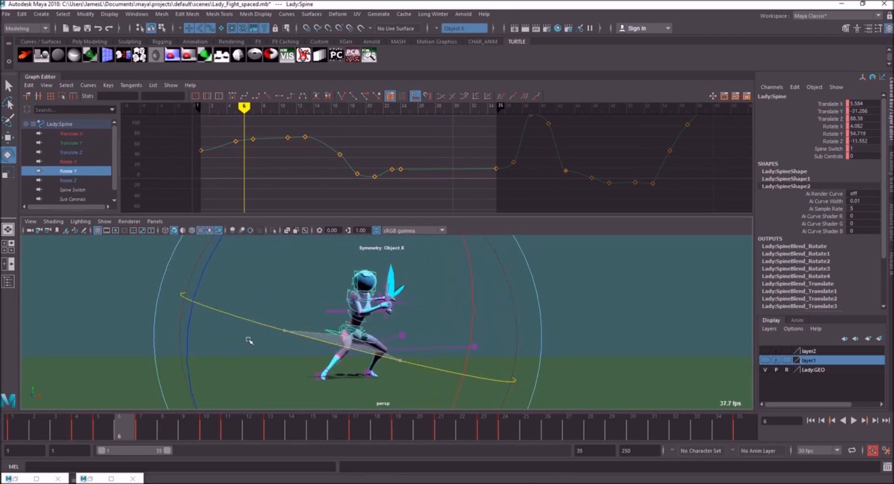
pyautogui.hotkey('ctrl', 'z')
# Delete the spine's intermediate Rotate Y keys at frames 7 and 11
pyautogui.scroll(3, 320, 151)
pyautogui.keyDown('alt'); pyautogui.moveTo(319, 153); pyautogui.dragTo(473, 178, button='middle'); pyautogui.keyUp('alt')
pyautogui.scroll(-3, 372, 183)
pyautogui.scroll(1, 339, 183)
pyautogui.moveTo(148, 426); pyautogui.dragTo(227, 424)
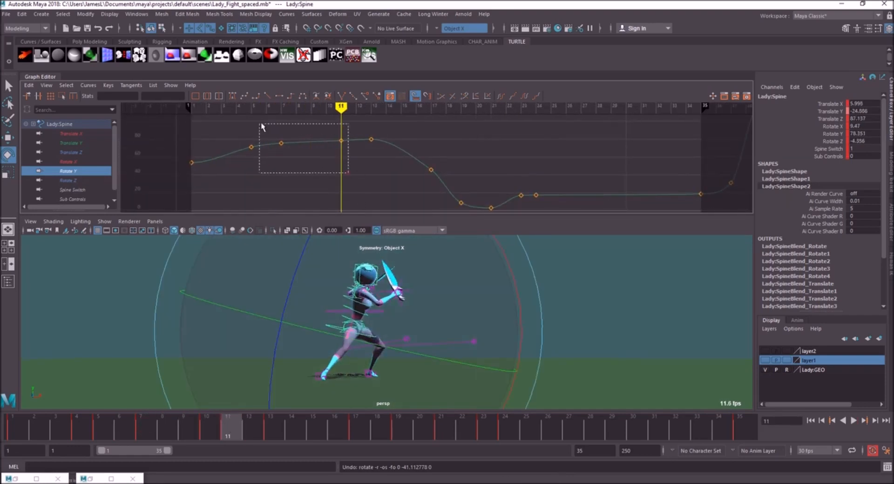
pyautogui.press('Delete')
# Lower the spine's Rotate Y key at frame 5 to about 66 and adjust the tangents at frames 5 and 13
pyautogui.moveTo(293, 165); pyautogui.dragTo(235, 128)
pyautogui.scroll(3, 255, 144)
pyautogui.keyDown('alt'); pyautogui.moveTo(256, 144); pyautogui.dragTo(393, 159, button='middle'); pyautogui.keyUp('alt')
pyautogui.scroll(-3, 374, 173)
pyautogui.scroll(2, 373, 172)
pyautogui.moveTo(378, 167); pyautogui.dragTo(359, 144)
pyautogui.moveTo(359, 144); pyautogui.dragTo(358, 142, button='middle')
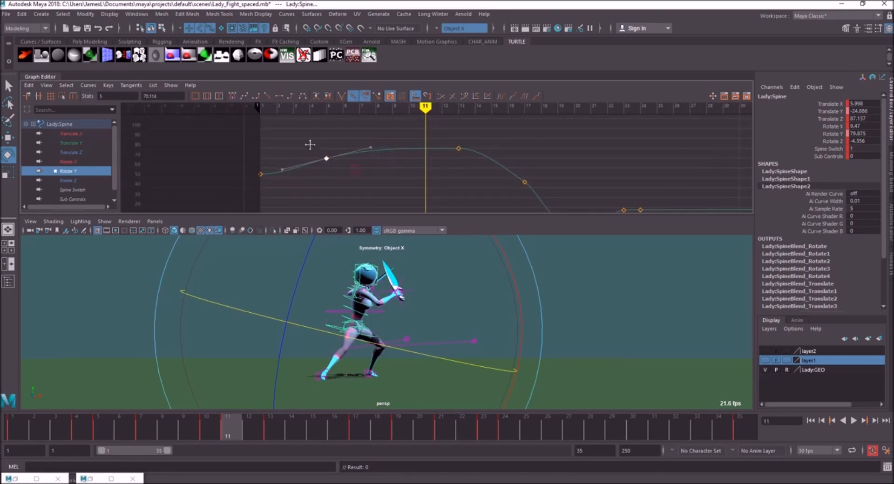
pyautogui.scroll(2, 349, 165)
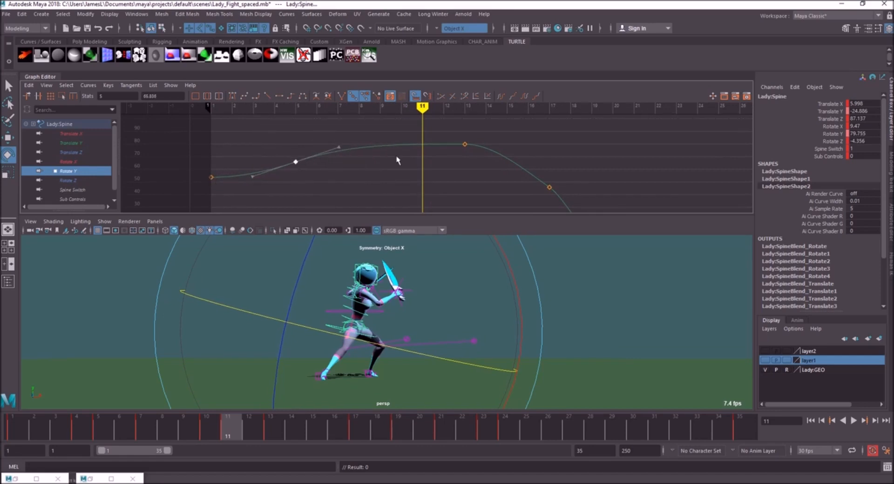
pyautogui.keyDown('alt'); pyautogui.moveTo(397, 160); pyautogui.dragTo(440, 153, button='middle'); pyautogui.keyUp('alt')
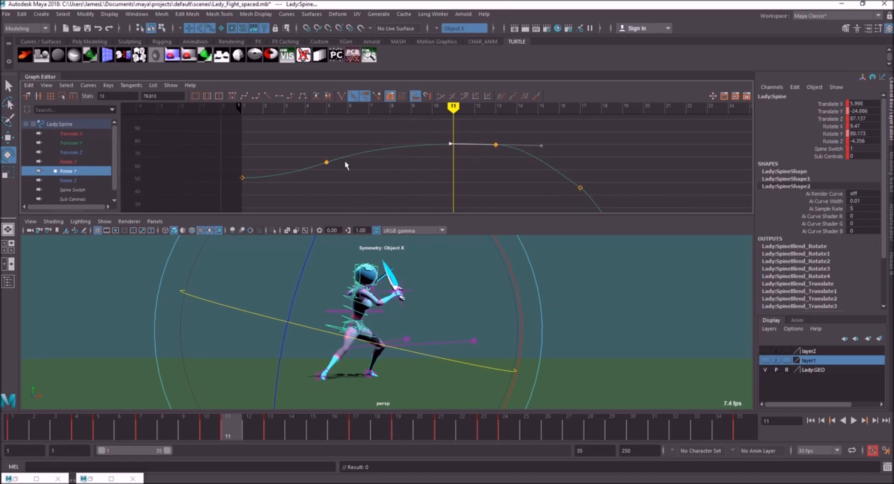
pyautogui.moveTo(363, 166); pyautogui.dragTo(347, 138)
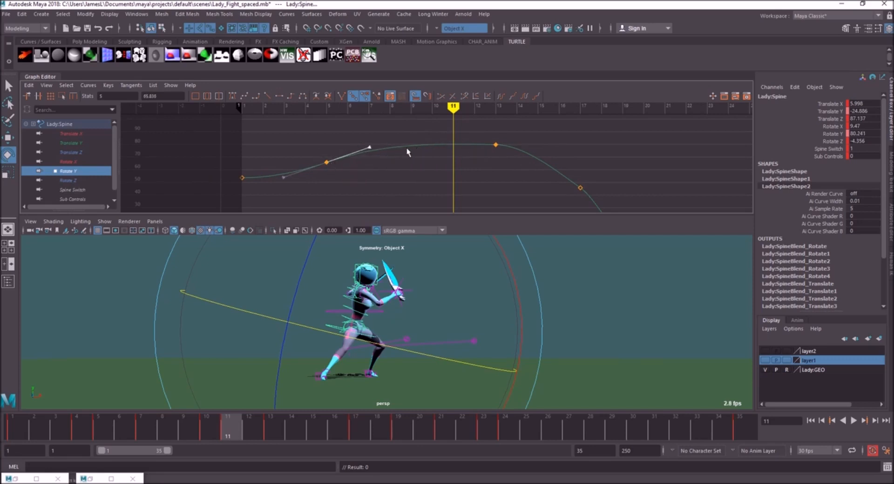
# Raise the spine's Rotate Y key at frame 13 to about 84.2
pyautogui.moveTo(39, 424); pyautogui.dragTo(269, 427)
pyautogui.click(535, 164)
pyautogui.press('w')
pyautogui.moveTo(507, 165); pyautogui.dragTo(480, 136)
pyautogui.scroll(4, 475, 145)
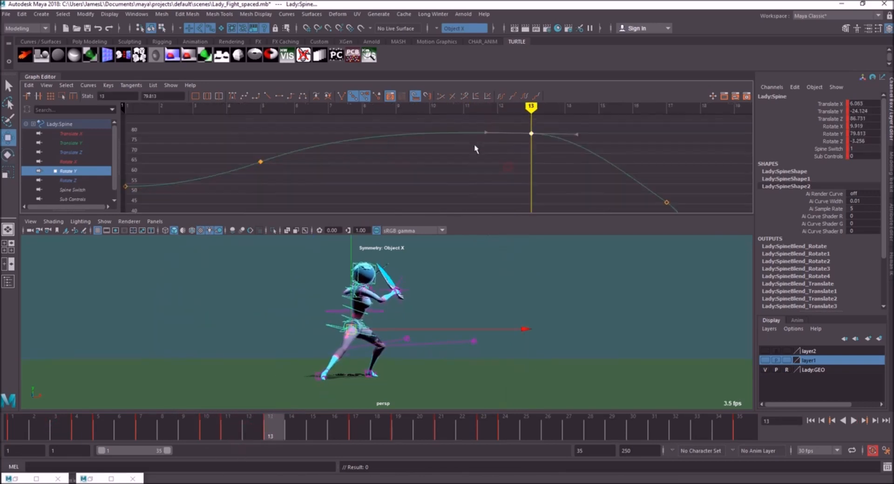
pyautogui.keyDown('alt'); pyautogui.moveTo(528, 146); pyautogui.dragTo(522, 163, button='middle'); pyautogui.keyUp('alt')
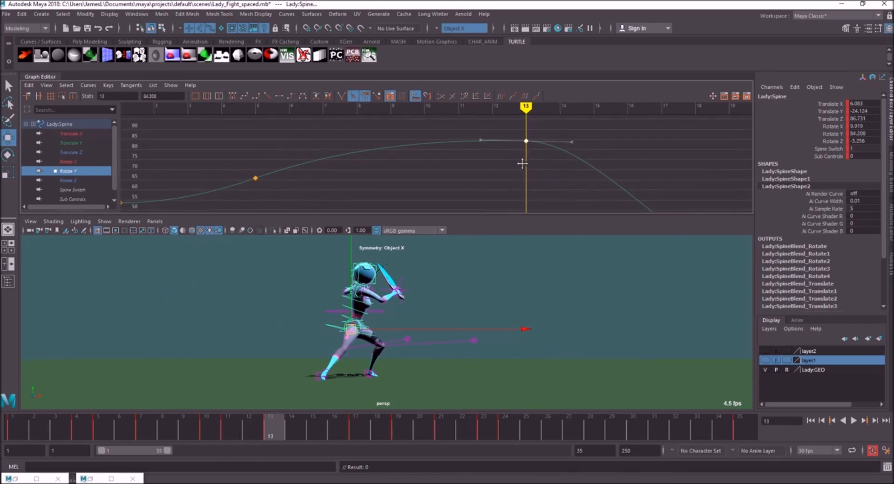
# Insert a new key on the spine's Rotate Y curve and check the motion across the surrounding frames
pyautogui.moveTo(255, 429); pyautogui.dragTo(358, 424)
pyautogui.scroll(-4, 512, 163)
pyautogui.press('i')
pyautogui.moveTo(454, 153)
pyautogui.mouseDown(button='middle')
pyautogui.moveTo(453, 187)
pyautogui.moveTo(454, 148)
pyautogui.mouseUp(button='middle')
pyautogui.moveTo(363, 426); pyautogui.dragTo(545, 430)
# Isolate the spine's Rotate X curve and delete its unneeded intermediate keys
pyautogui.click(69, 162)
pyautogui.moveTo(461, 191); pyautogui.dragTo(425, 132)
pyautogui.press('Delete')
pyautogui.moveTo(469, 175); pyautogui.dragTo(405, 139)
pyautogui.moveTo(484, 424)
pyautogui.mouseDown()
pyautogui.moveTo(402, 415)
pyautogui.moveTo(486, 424)
pyautogui.mouseUp()
pyautogui.press('Delete')
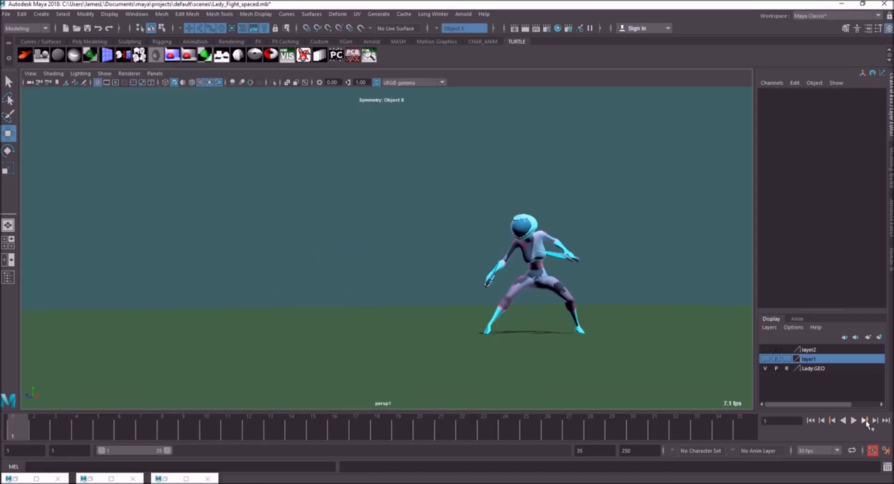
# Play and scrub frames 1 to 35 from several angles to examine the flow of the fight motion and the pose at frame 30
pyautogui.click(853, 420)
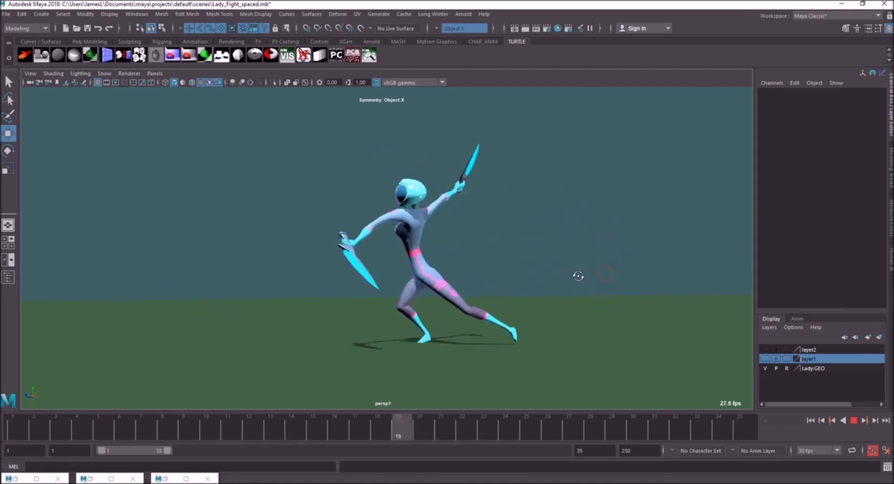
pyautogui.keyDown('alt'); pyautogui.moveTo(672, 276); pyautogui.dragTo(530, 265); pyautogui.keyUp('alt')
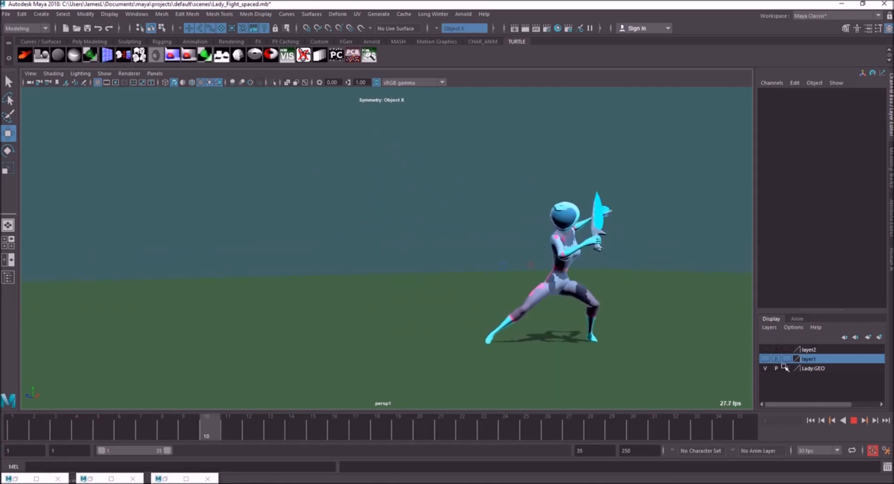
pyautogui.click(854, 420)
pyautogui.moveTo(697, 420)
pyautogui.mouseDown()
pyautogui.moveTo(636, 423)
pyautogui.moveTo(465, 403)
pyautogui.moveTo(657, 415)
pyautogui.mouseUp()
pyautogui.keyDown('alt'); pyautogui.moveTo(554, 242); pyautogui.dragTo(568, 312); pyautogui.keyUp('alt')
pyautogui.moveTo(654, 422)
pyautogui.mouseDown()
pyautogui.moveTo(498, 412)
pyautogui.moveTo(685, 422)
pyautogui.moveTo(499, 428)
pyautogui.moveTo(634, 428)
pyautogui.mouseUp()
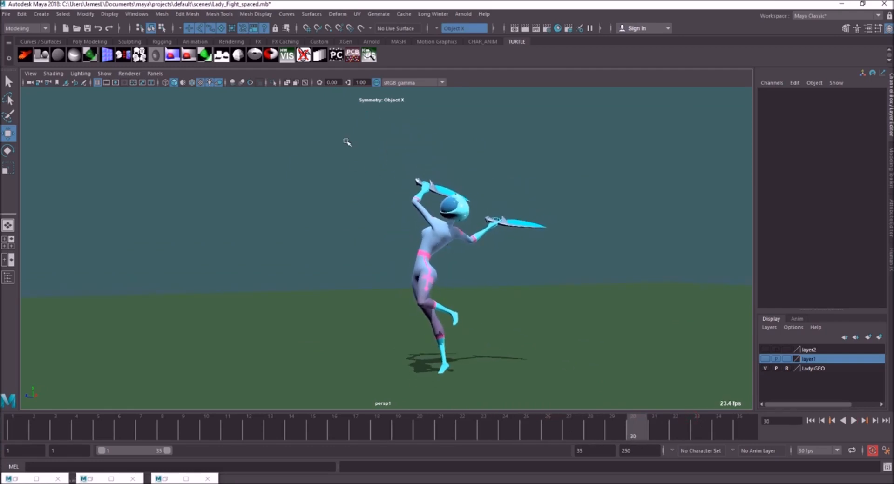
pyautogui.keyDown('alt'); pyautogui.moveTo(404, 167); pyautogui.dragTo(392, 140, button='right'); pyautogui.keyUp('alt')
pyautogui.keyDown('alt'); pyautogui.moveTo(392, 140); pyautogui.dragTo(404, 180, button='middle'); pyautogui.keyUp('alt')
pyautogui.keyDown('alt'); pyautogui.moveTo(395, 170); pyautogui.dragTo(350, 185, button='right'); pyautogui.keyUp('alt')
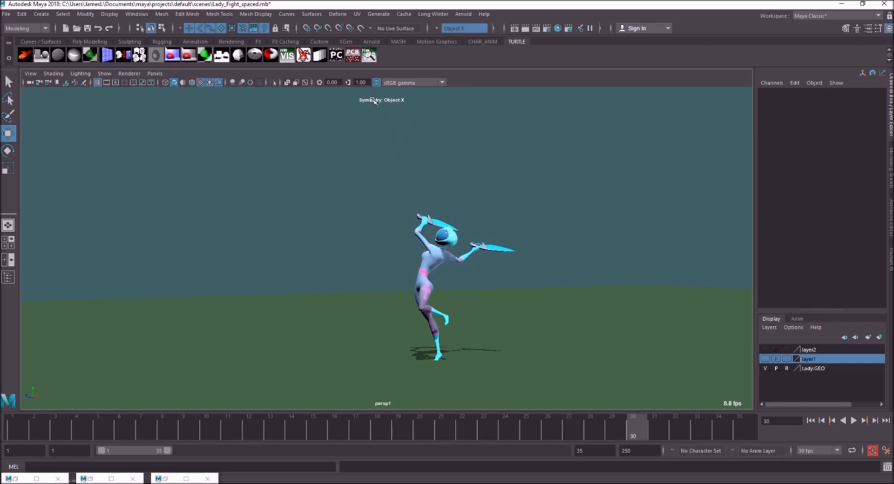
pyautogui.keyDown('alt'); pyautogui.moveTo(523, 319); pyautogui.dragTo(578, 284); pyautogui.keyUp('alt')
pyautogui.keyDown('alt'); pyautogui.moveTo(432, 297); pyautogui.dragTo(430, 252, button='middle'); pyautogui.keyUp('alt')
pyautogui.keyDown('alt'); pyautogui.moveTo(436, 281); pyautogui.dragTo(408, 216); pyautogui.keyUp('alt')
pyautogui.keyDown('alt'); pyautogui.moveTo(478, 266); pyautogui.dragTo(417, 266); pyautogui.keyUp('alt')
pyautogui.click(853, 420)
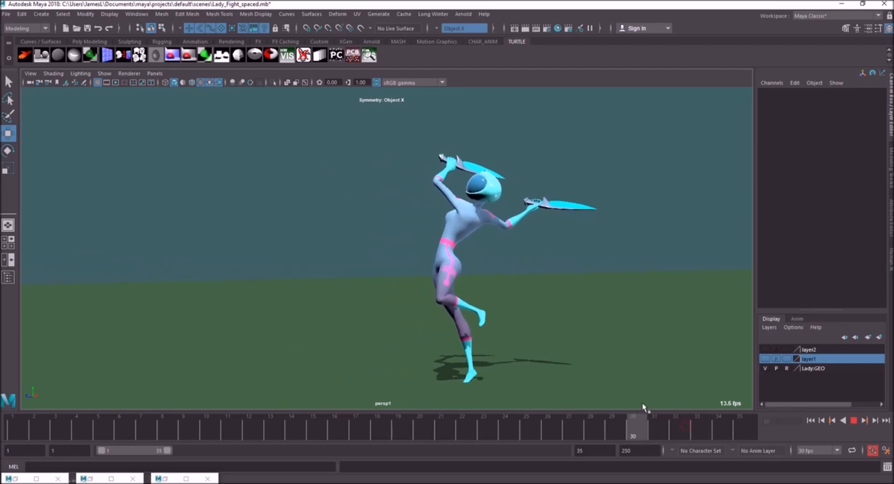
pyautogui.scroll(-4, 456, 285)
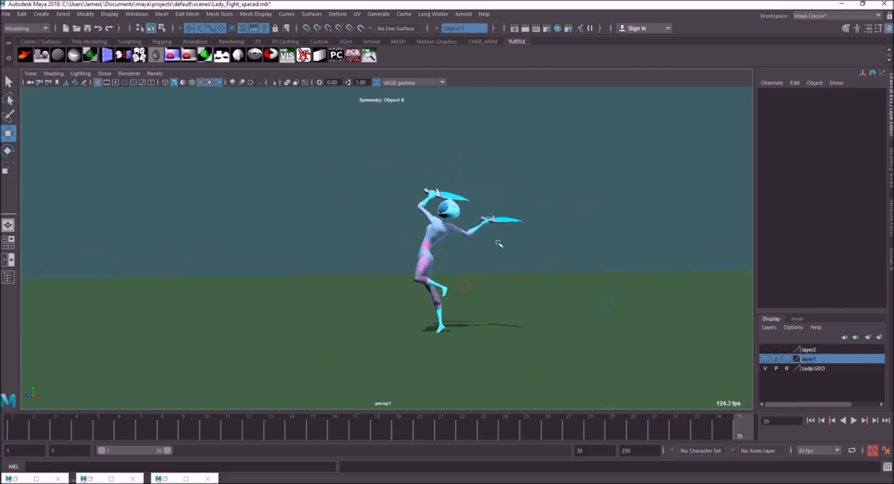
pyautogui.keyDown('alt'); pyautogui.moveTo(499, 243); pyautogui.dragTo(609, 311, button='right'); pyautogui.keyUp('alt')
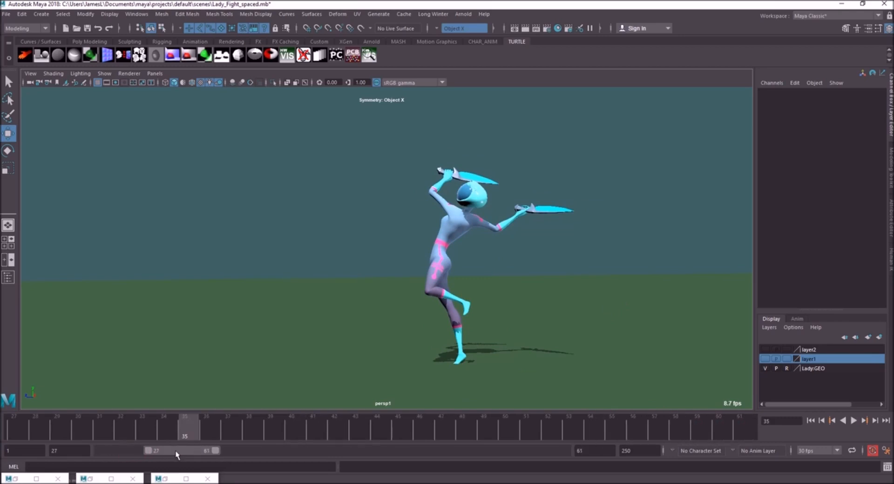
# Set the playback range to frames 35 to 53
pyautogui.moveTo(192, 451); pyautogui.dragTo(191, 451)
pyautogui.moveTo(54, 426); pyautogui.dragTo(409, 433)
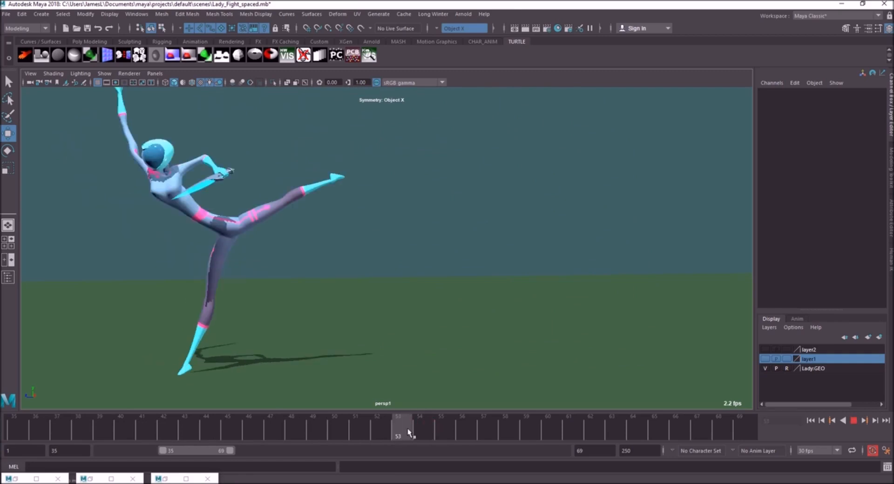
pyautogui.moveTo(233, 452); pyautogui.dragTo(203, 452)
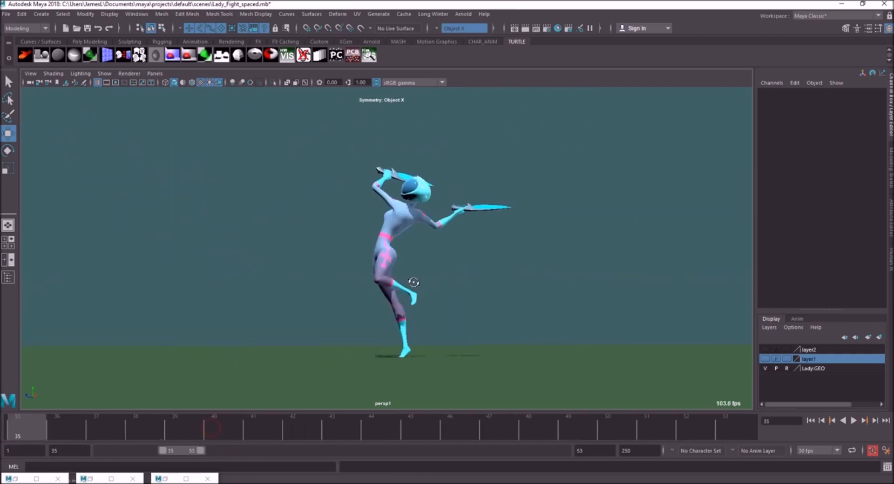
# Play and scrub frames 35 to 53 while orbiting the character to examine the run-up and jump poses
pyautogui.keyDown('alt'); pyautogui.moveTo(413, 283); pyautogui.dragTo(462, 302); pyautogui.keyUp('alt')
pyautogui.moveTo(35, 423)
pyautogui.mouseDown()
pyautogui.moveTo(111, 422)
pyautogui.moveTo(38, 421)
pyautogui.mouseUp()
pyautogui.keyDown('alt'); pyautogui.moveTo(57, 385); pyautogui.dragTo(222, 263); pyautogui.keyUp('alt')
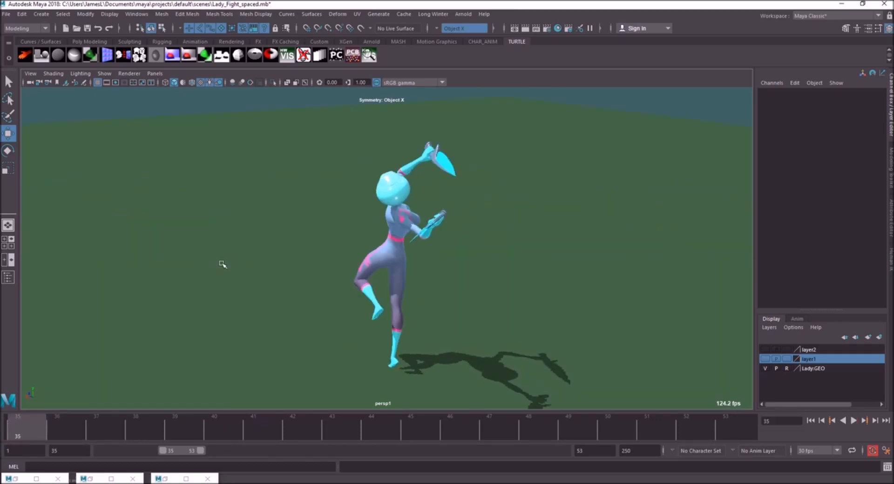
pyautogui.click(53, 428)
pyautogui.moveTo(66, 424)
pyautogui.mouseDown()
pyautogui.moveTo(106, 418)
pyautogui.moveTo(27, 429)
pyautogui.moveTo(65, 425)
pyautogui.moveTo(42, 425)
pyautogui.moveTo(56, 426)
pyautogui.mouseUp()
pyautogui.keyDown('alt'); pyautogui.moveTo(326, 298); pyautogui.dragTo(353, 296); pyautogui.keyUp('alt')
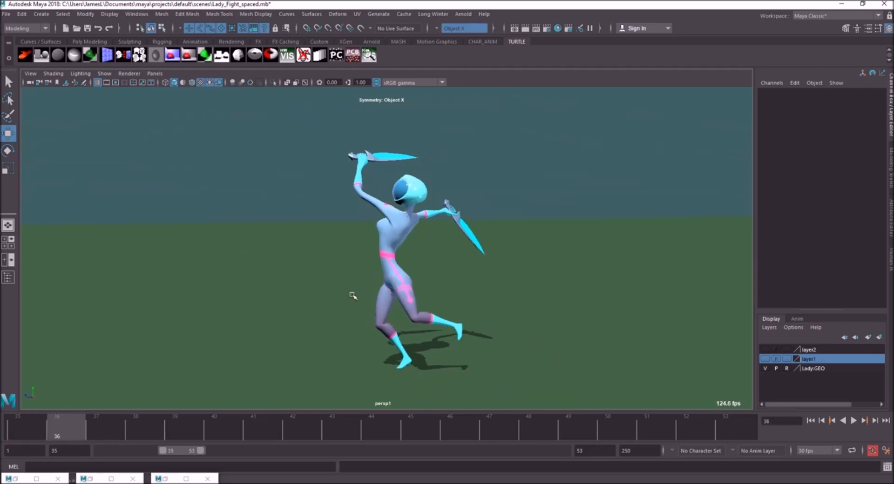
pyautogui.moveTo(82, 423); pyautogui.dragTo(104, 427)
pyautogui.keyDown('alt'); pyautogui.moveTo(372, 298); pyautogui.dragTo(201, 400); pyautogui.keyUp('alt')
pyautogui.moveTo(112, 426); pyautogui.dragTo(256, 423)
pyautogui.keyDown('alt'); pyautogui.moveTo(464, 289); pyautogui.dragTo(352, 284); pyautogui.keyUp('alt')
pyautogui.hotkey('alt', 'v')
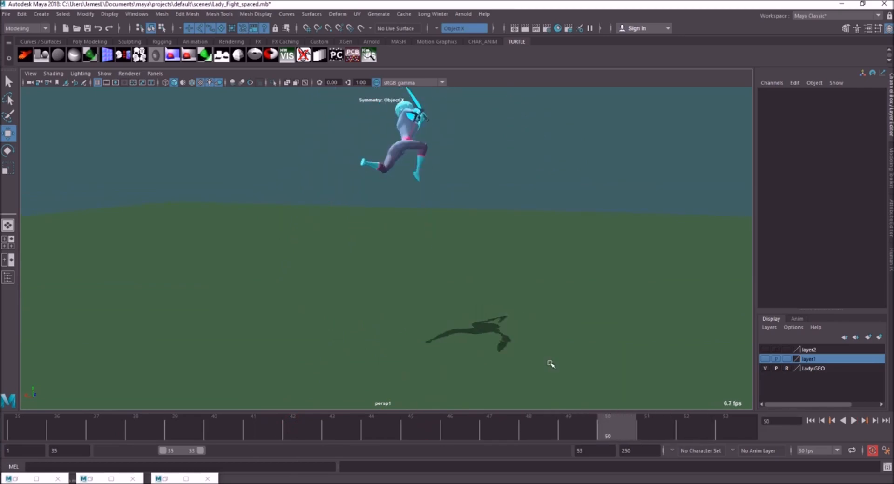
pyautogui.moveTo(598, 423); pyautogui.dragTo(376, 415)
# Show the character's rig controls in the viewport and select an upper-body control at frame 36 with the Move tool
pyautogui.click(104, 73)
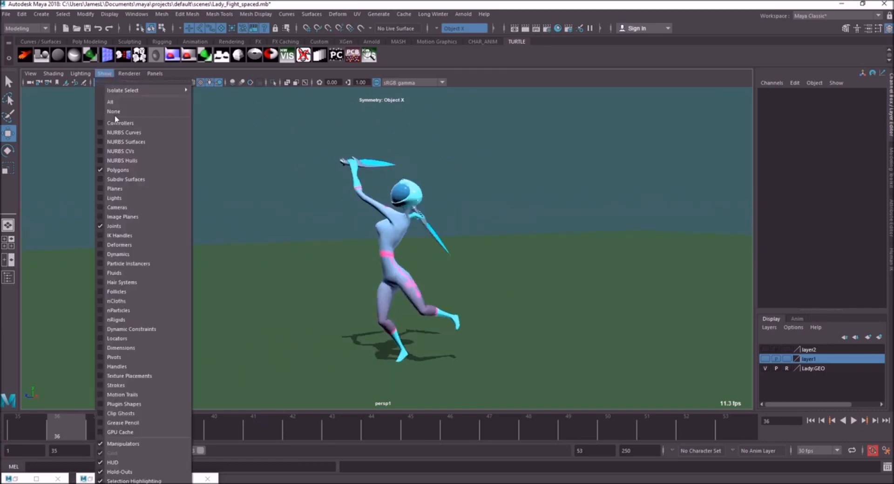
pyautogui.click(116, 92)
pyautogui.click(55, 432)
pyautogui.keyDown('alt'); pyautogui.moveTo(300, 272); pyautogui.dragTo(329, 247); pyautogui.keyUp('alt')
pyautogui.click(400, 203)
pyautogui.press('w')
# Refine the jump poses by moving and rotating individual body controls while comparing neighbouring frames
pyautogui.click(301, 430)
pyautogui.click(398, 340)
pyautogui.moveTo(396, 343); pyautogui.dragTo(393, 343)
pyautogui.moveTo(391, 427); pyautogui.dragTo(158, 437)
pyautogui.click(325, 321)
pyautogui.click(174, 424)
pyautogui.click(147, 424)
pyautogui.press('e')
pyautogui.keyDown('alt'); pyautogui.moveTo(326, 298); pyautogui.dragTo(419, 289); pyautogui.keyUp('alt')
pyautogui.press('w')
pyautogui.click(454, 280)
pyautogui.press('e')
# Continue adjusting further body controls with Move and Rotate from different angles, and undo the last change
pyautogui.click(189, 425)
pyautogui.keyDown('alt'); pyautogui.moveTo(553, 269); pyautogui.dragTo(354, 284); pyautogui.keyUp('alt')
pyautogui.click(146, 426)
pyautogui.click(310, 289)
pyautogui.press('w')
pyautogui.click(184, 427)
pyautogui.click(145, 427)
pyautogui.press('e')
pyautogui.click(111, 421)
pyautogui.keyDown('alt'); pyautogui.moveTo(309, 254); pyautogui.dragTo(354, 282); pyautogui.keyUp('alt')
pyautogui.click(146, 425)
pyautogui.press('w')
pyautogui.click(441, 266)
pyautogui.press('e')
pyautogui.click(336, 275)
pyautogui.press('w')
pyautogui.click(147, 429)
pyautogui.moveTo(146, 429)
pyautogui.mouseDown()
pyautogui.moveTo(45, 422)
pyautogui.moveTo(180, 425)
pyautogui.moveTo(145, 425)
pyautogui.mouseUp()
pyautogui.hotkey('ctrl', 'z')
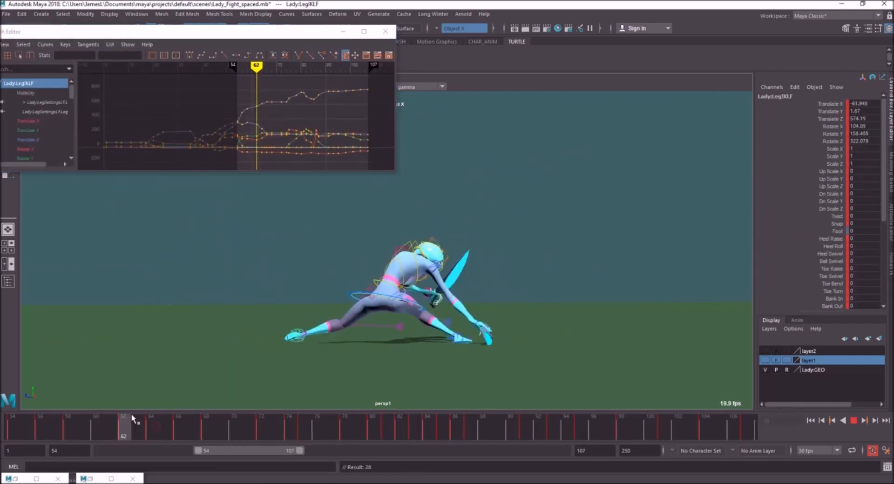
# Play and scrub the frames from 54 onward from several angles to examine the landing and the crouched spin
pyautogui.moveTo(177, 426); pyautogui.dragTo(303, 413)
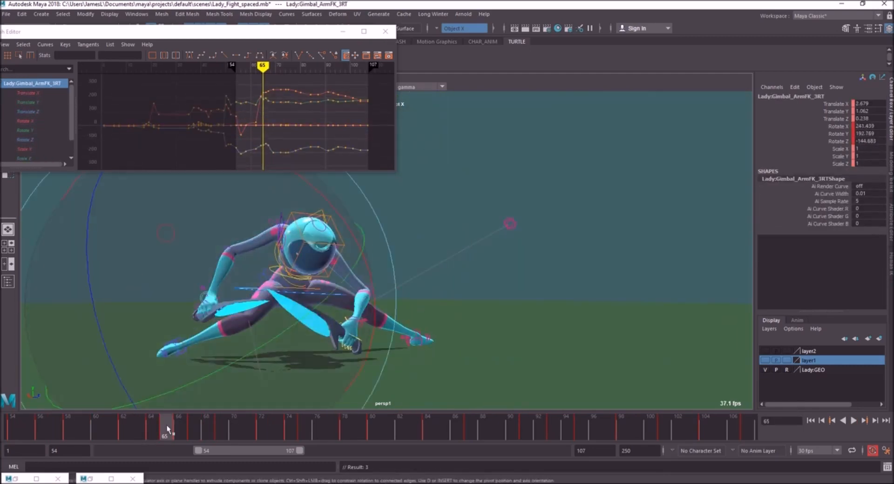
pyautogui.moveTo(168, 429); pyautogui.dragTo(142, 436)
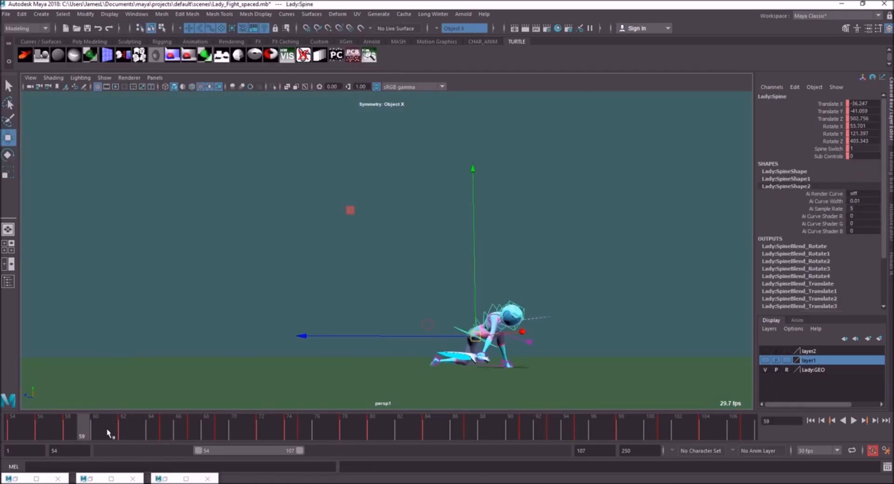
pyautogui.hotkey('alt', 'v')
pyautogui.keyDown('alt'); pyautogui.moveTo(403, 342); pyautogui.dragTo(396, 343); pyautogui.keyUp('alt')
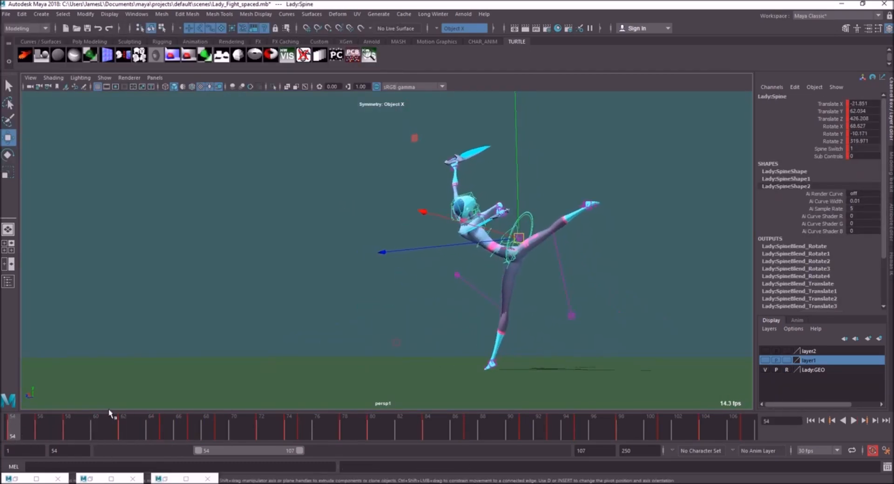
pyautogui.hotkey('alt', 'v')
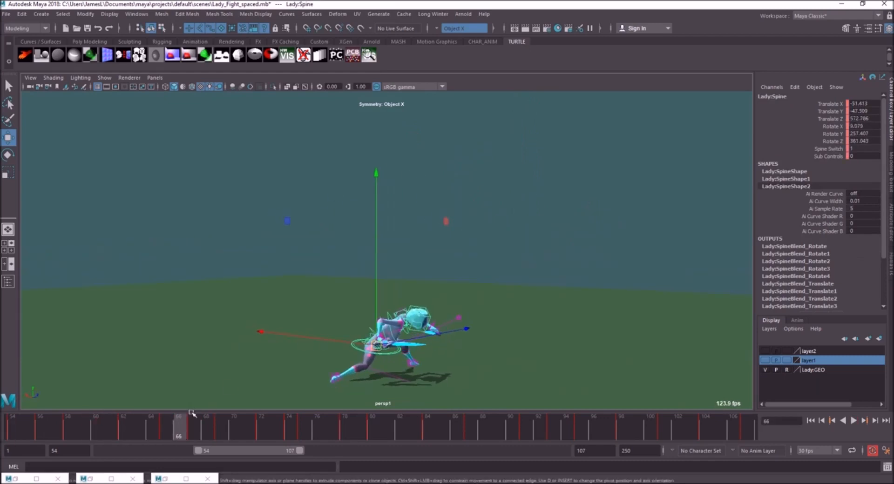
pyautogui.keyDown('alt'); pyautogui.moveTo(259, 328); pyautogui.dragTo(347, 330); pyautogui.keyUp('alt')
pyautogui.hotkey('alt', 'v')
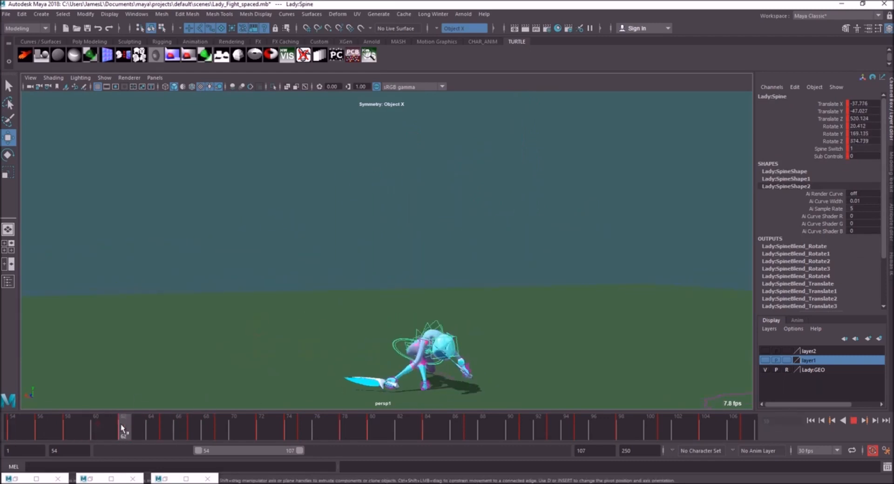
pyautogui.keyDown('alt'); pyautogui.moveTo(426, 339); pyautogui.dragTo(282, 368); pyautogui.keyUp('alt')
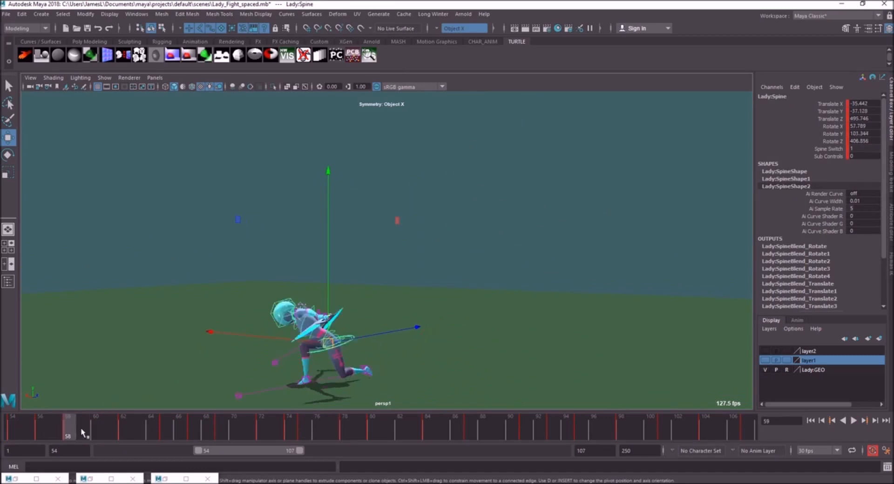
pyautogui.moveTo(175, 424); pyautogui.dragTo(124, 425)
pyautogui.keyDown('alt'); pyautogui.moveTo(347, 325); pyautogui.dragTo(514, 330); pyautogui.keyUp('alt')
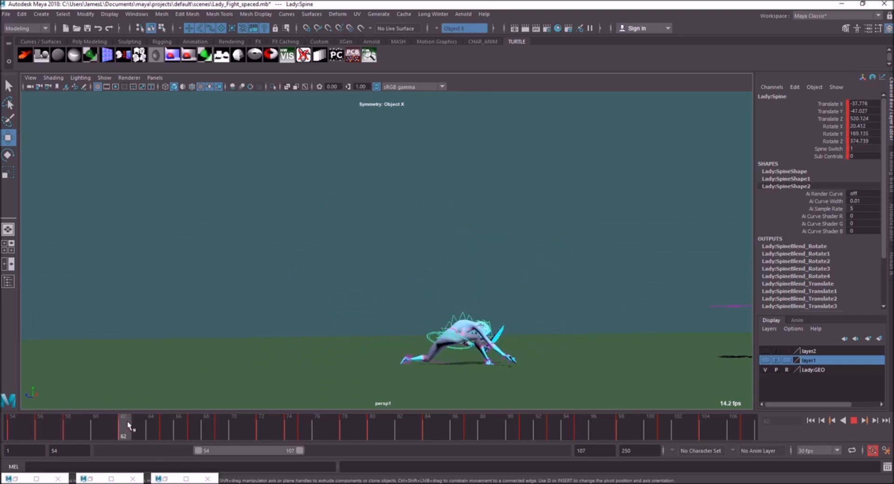
pyautogui.keyDown('alt'); pyautogui.moveTo(312, 318); pyautogui.dragTo(293, 320); pyautogui.keyUp('alt')
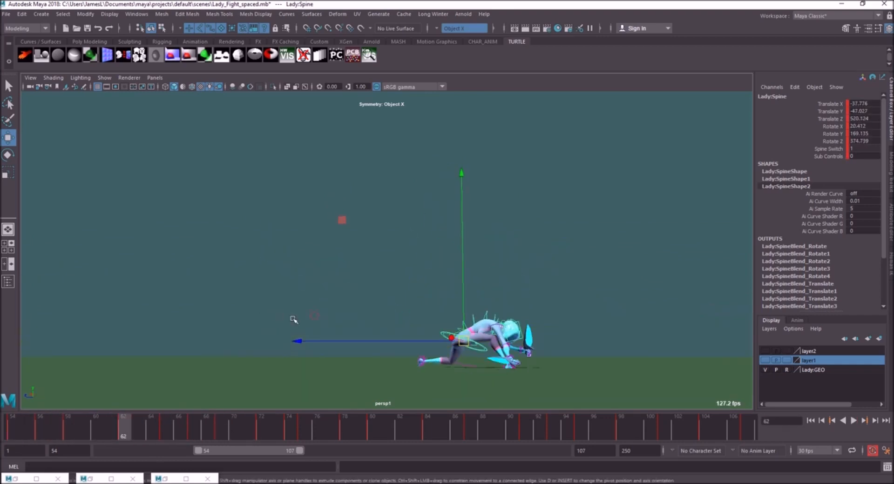
# Scrub through the lunge, handstand and standing poses up to frame 95 to examine the body and leg motion
pyautogui.moveTo(134, 429)
pyautogui.mouseDown()
pyautogui.moveTo(153, 429)
pyautogui.moveTo(145, 428)
pyautogui.mouseUp()
pyautogui.moveTo(34, 423); pyautogui.dragTo(128, 414)
pyautogui.moveTo(203, 410); pyautogui.dragTo(253, 411)
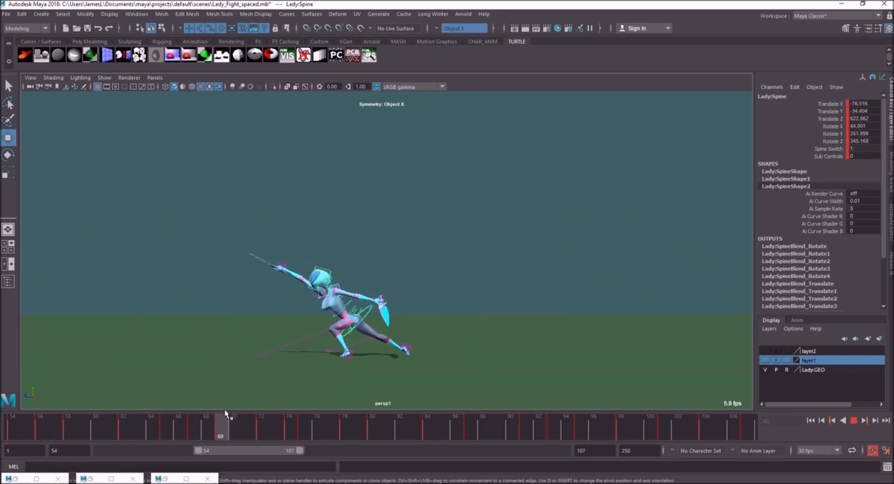
pyautogui.moveTo(185, 408); pyautogui.dragTo(382, 403)
pyautogui.moveTo(256, 424); pyautogui.dragTo(447, 427)
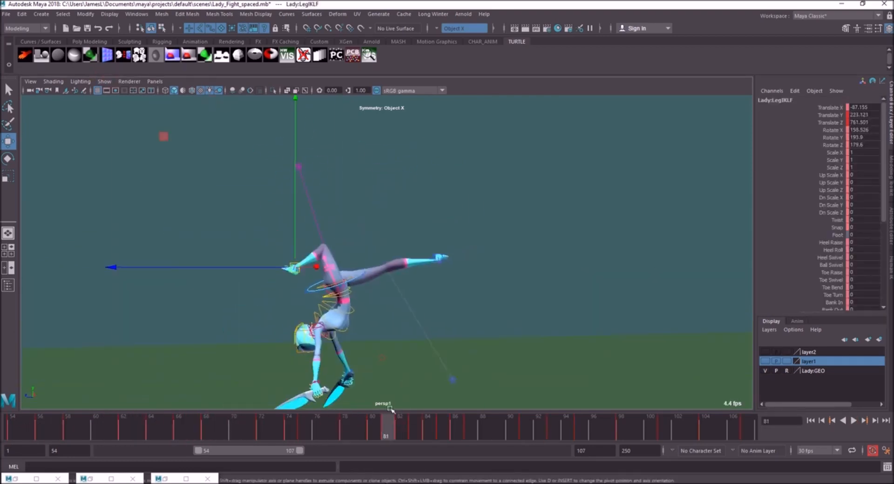
pyautogui.moveTo(385, 409); pyautogui.dragTo(373, 432)
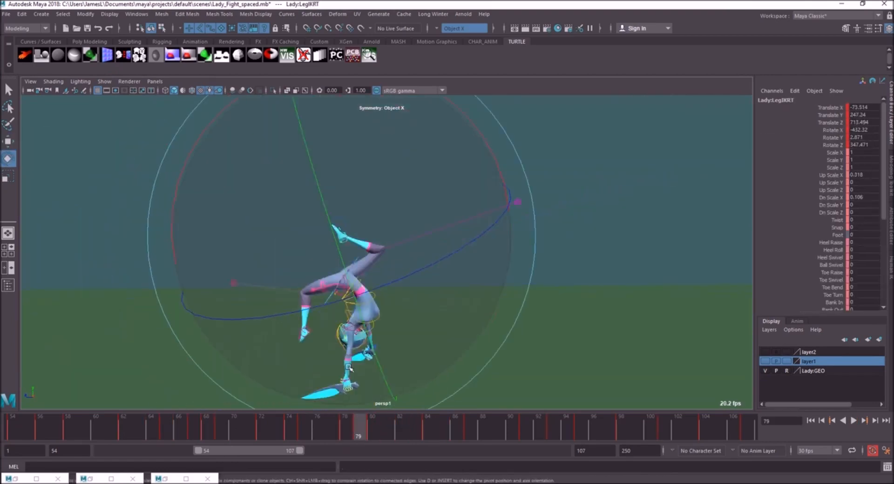
pyautogui.keyDown('alt'); pyautogui.moveTo(349, 210); pyautogui.dragTo(384, 199); pyautogui.keyUp('alt')
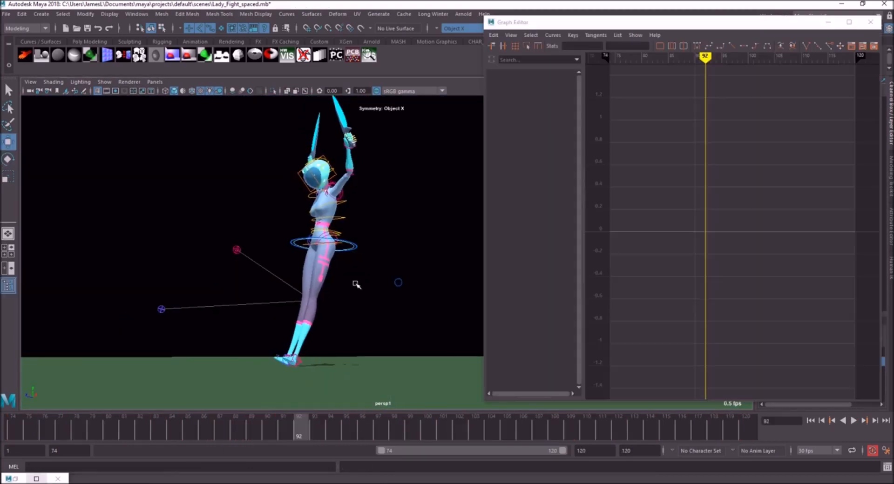
pyautogui.keyDown('alt'); pyautogui.moveTo(356, 284); pyautogui.dragTo(385, 288, button='middle'); pyautogui.keyUp('alt')
pyautogui.moveTo(316, 427); pyautogui.dragTo(348, 423)
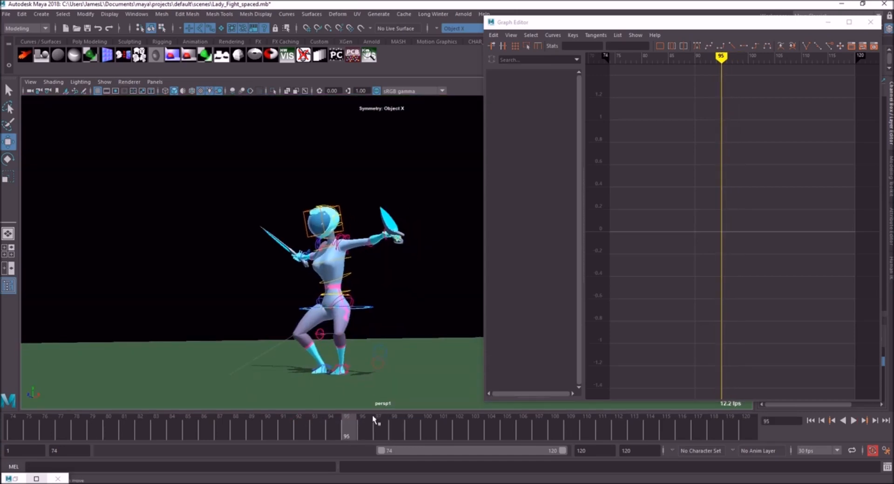
# Select the spine control at frame 94 and isolate its Translate Y curve in the Graph Editor
pyautogui.click(366, 426)
pyautogui.moveTo(367, 423); pyautogui.dragTo(332, 405)
pyautogui.keyDown('alt'); pyautogui.moveTo(362, 284); pyautogui.dragTo(352, 304); pyautogui.keyUp('alt')
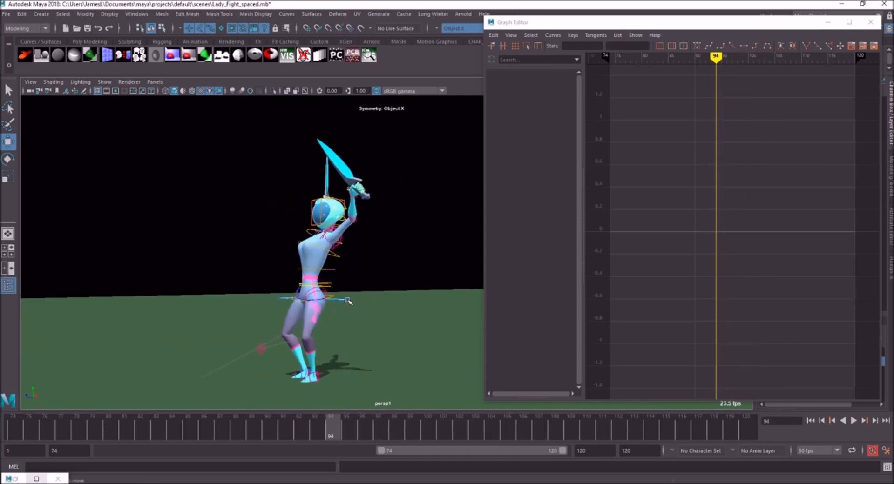
pyautogui.click(348, 301)
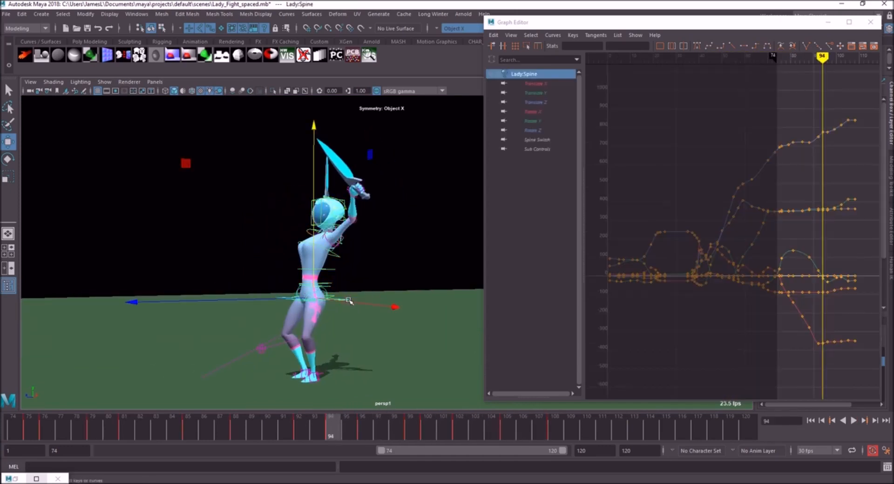
pyautogui.click(552, 93)
pyautogui.scroll(3, 763, 220)
pyautogui.keyDown('alt'); pyautogui.moveTo(751, 221); pyautogui.dragTo(611, 192, button='middle'); pyautogui.keyUp('alt')
pyautogui.keyDown('alt'); pyautogui.keyDown('shift'); pyautogui.moveTo(750, 221); pyautogui.dragTo(771, 232, button='right'); pyautogui.keyUp('shift'); pyautogui.keyUp('alt')
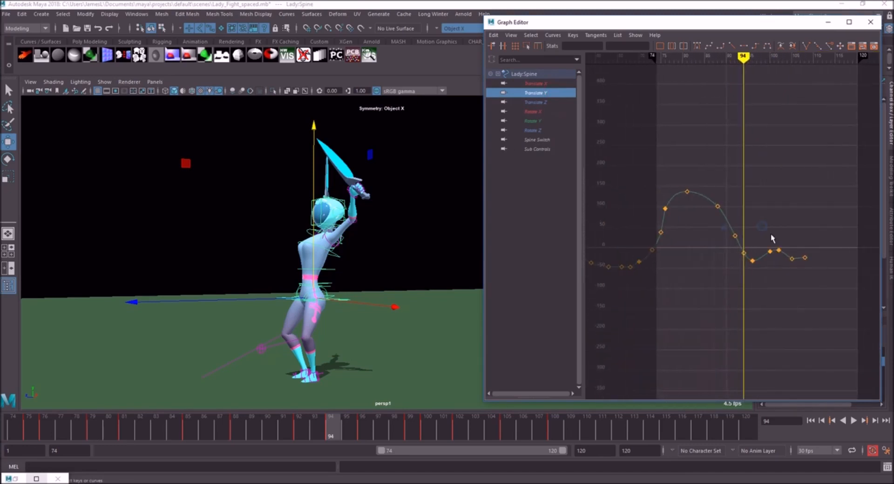
# Lower the spine's Translate Y keys at frame 94 to about -23 and at frame 96 to about -35, smoothing the landing dip
pyautogui.keyDown('alt'); pyautogui.moveTo(707, 234); pyautogui.dragTo(744, 238, button='right'); pyautogui.keyUp('alt')
pyautogui.keyDown('alt'); pyautogui.moveTo(767, 225); pyautogui.dragTo(721, 219, button='middle'); pyautogui.keyUp('alt')
pyautogui.keyDown('alt'); pyautogui.moveTo(721, 218); pyautogui.dragTo(753, 215, button='right'); pyautogui.keyUp('alt')
pyautogui.keyDown('alt'); pyautogui.moveTo(754, 215); pyautogui.dragTo(705, 170, button='middle'); pyautogui.keyUp('alt')
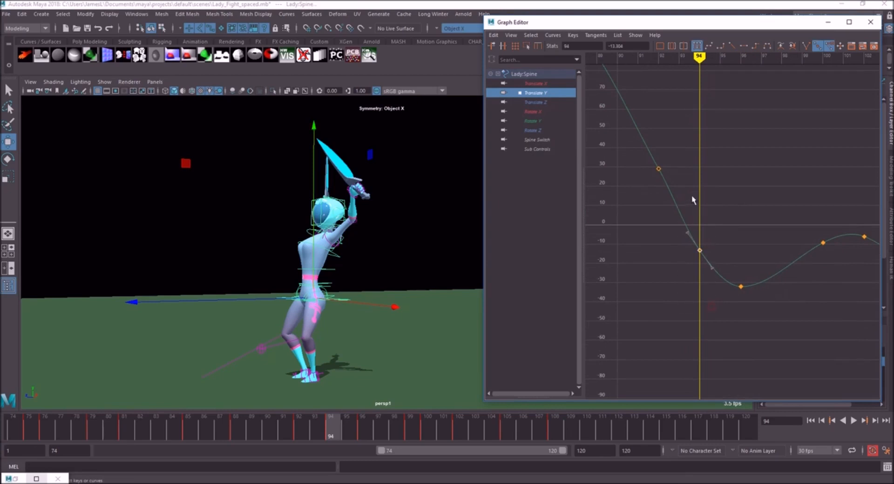
pyautogui.moveTo(348, 427)
pyautogui.mouseDown()
pyautogui.moveTo(335, 426)
pyautogui.moveTo(359, 424)
pyautogui.moveTo(343, 423)
pyautogui.mouseUp()
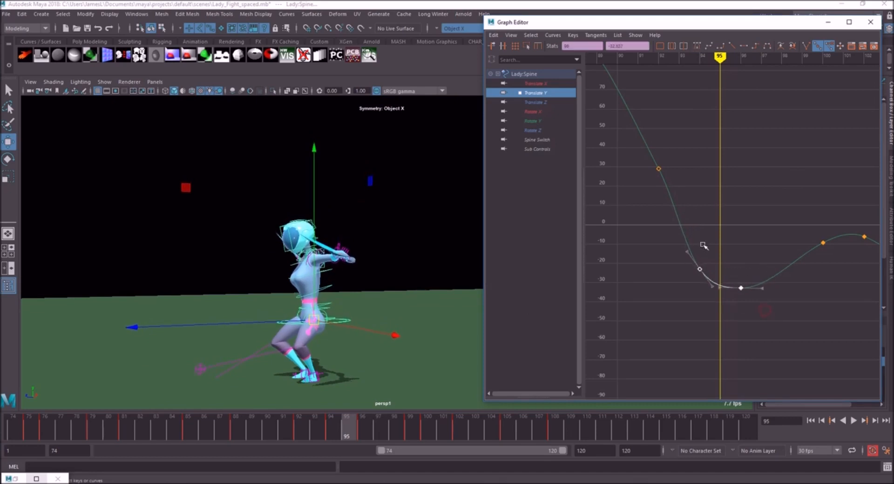
pyautogui.keyDown('alt'); pyautogui.moveTo(680, 216); pyautogui.dragTo(726, 248, button='middle'); pyautogui.keyUp('alt')
pyautogui.moveTo(753, 242); pyautogui.dragTo(678, 161)
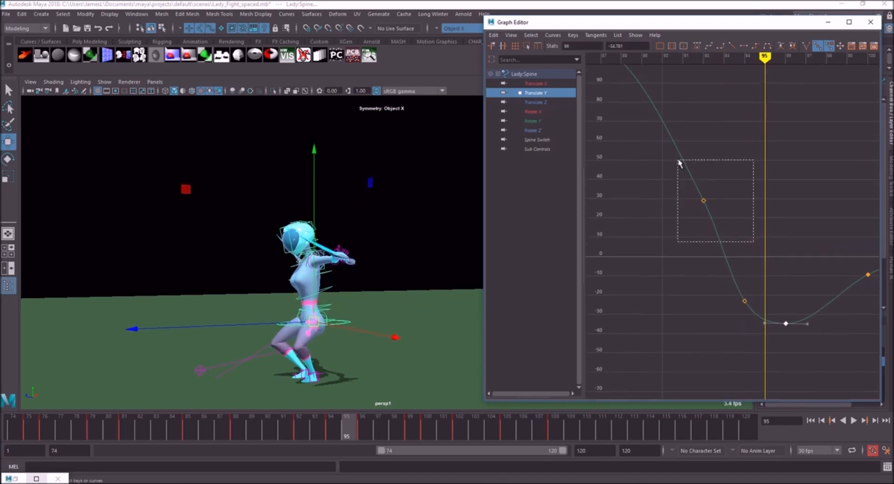
# Move the Translate Y key that follows the dip to frame 99 at about -7, and scrub the rise into the crouch
pyautogui.moveTo(359, 424); pyautogui.dragTo(410, 424)
pyautogui.keyDown('alt'); pyautogui.moveTo(762, 264); pyautogui.dragTo(698, 243, button='middle'); pyautogui.keyUp('alt')
pyautogui.moveTo(701, 247); pyautogui.dragTo(677, 242)
pyautogui.moveTo(417, 425); pyautogui.dragTo(537, 420)
pyautogui.moveTo(297, 424); pyautogui.dragTo(538, 424)
pyautogui.moveTo(326, 426); pyautogui.dragTo(513, 425)
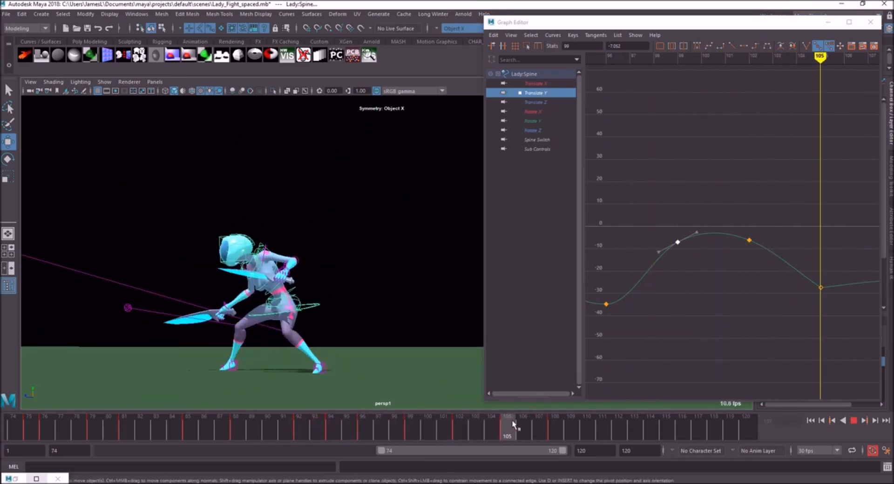
# Isolate the spine's Translate Z curve and examine the forward motion of the landing around frames 91 to 95
pyautogui.click(536, 102)
pyautogui.click(233, 310)
pyautogui.hotkey('ctrl', 'z')
pyautogui.moveTo(307, 427); pyautogui.dragTo(283, 426)
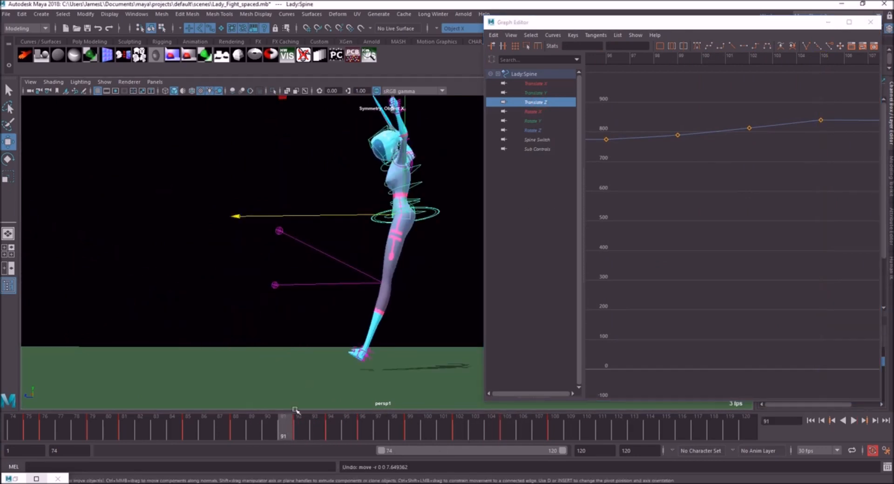
pyautogui.click(368, 416)
pyautogui.moveTo(368, 425); pyautogui.dragTo(346, 426)
pyautogui.press('a')
pyautogui.scroll(10, 726, 242)
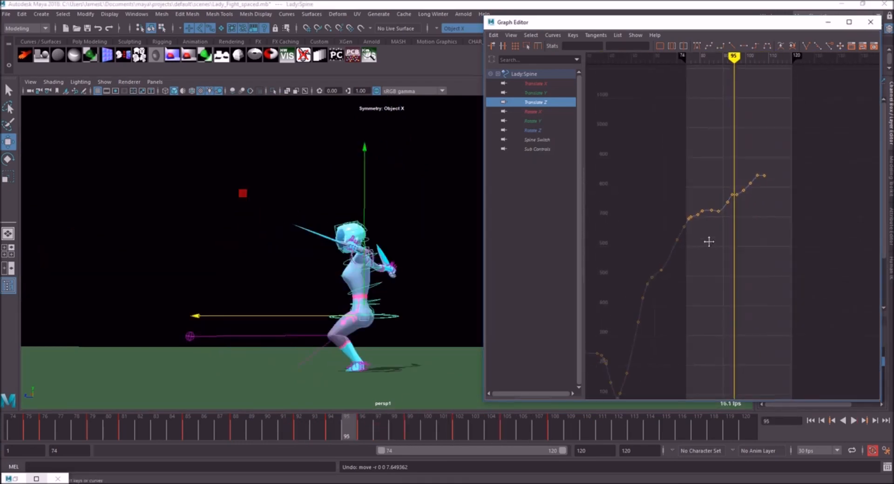
pyautogui.click(322, 424)
pyautogui.hotkey('alt', 'v')
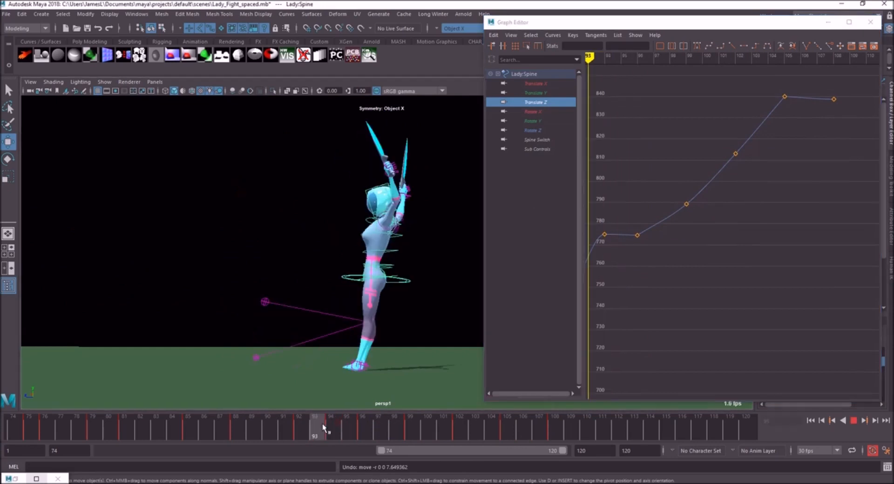
pyautogui.hotkey('alt', 'v')
# Delete the spine's Translate Z keys at frames 99 and 102, and move the frame 105 key to frame 101 at about 834
pyautogui.moveTo(713, 258); pyautogui.dragTo(636, 228)
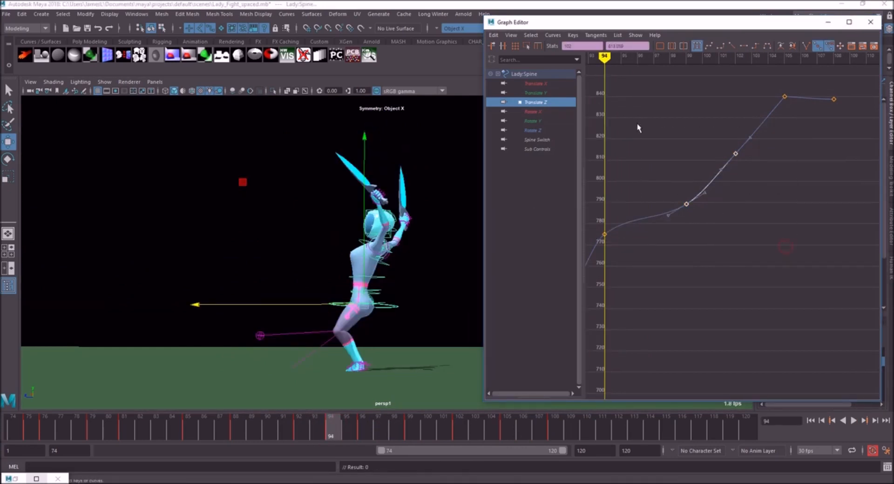
pyautogui.press('Delete')
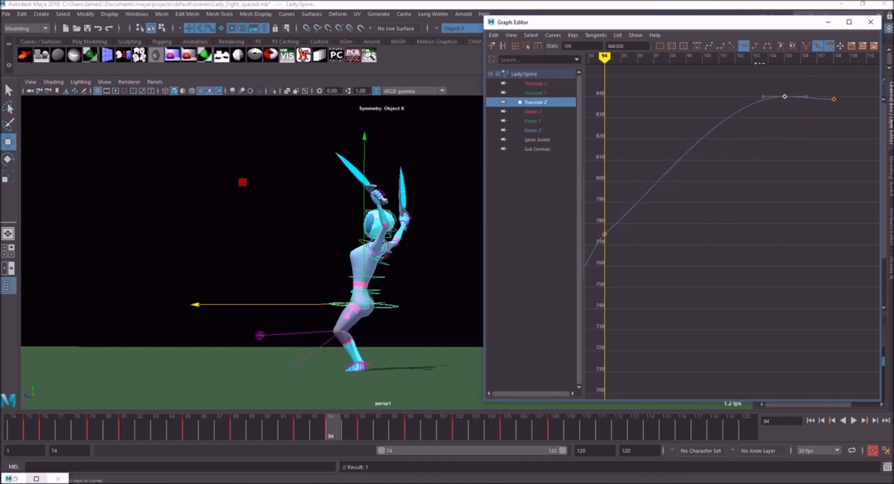
pyautogui.moveTo(753, 96); pyautogui.dragTo(749, 103, button='middle')
pyautogui.keyDown('alt'); pyautogui.moveTo(749, 125); pyautogui.dragTo(722, 95, button='middle'); pyautogui.keyUp('alt')
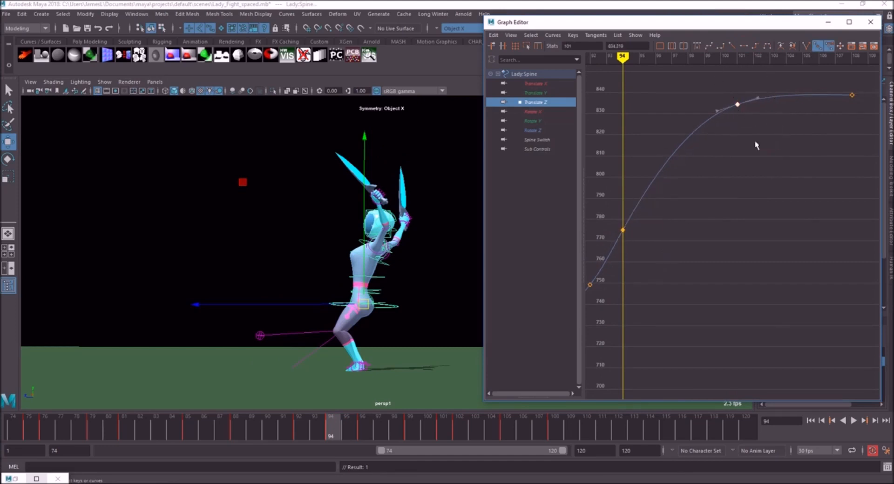
# Shift the frame 94 Translate Z key to frame 95 and steepen the outgoing tangent of the frame 101 key, checking the motion
pyautogui.moveTo(335, 438); pyautogui.dragTo(380, 425)
pyautogui.click(623, 230)
pyautogui.moveTo(615, 206); pyautogui.dragTo(653, 208, button='middle')
pyautogui.moveTo(366, 426)
pyautogui.mouseDown()
pyautogui.moveTo(295, 425)
pyautogui.moveTo(366, 426)
pyautogui.mouseUp()
pyautogui.moveTo(708, 240); pyautogui.dragTo(615, 190)
pyautogui.moveTo(615, 190); pyautogui.dragTo(615, 197, button='middle')
pyautogui.moveTo(365, 426); pyautogui.dragTo(523, 428)
pyautogui.click(737, 105)
pyautogui.moveTo(756, 98); pyautogui.dragTo(755, 92, button='middle')
pyautogui.moveTo(523, 428); pyautogui.dragTo(442, 431)
pyautogui.scroll(-3, 766, 235)
pyautogui.hotkey('ctrl', 'z')
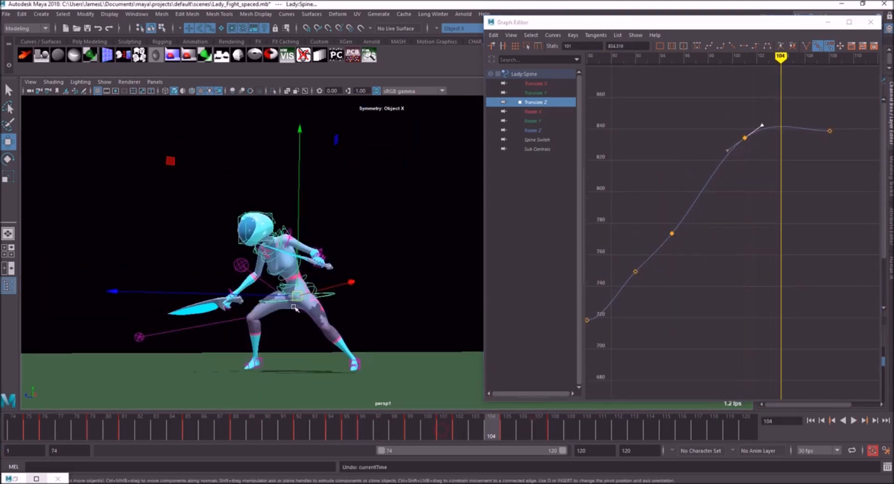
# Insert a Translate Z key on the spine curve at frame 104, raise it to about 843, and play the result
pyautogui.moveTo(774, 169); pyautogui.dragTo(754, 113)
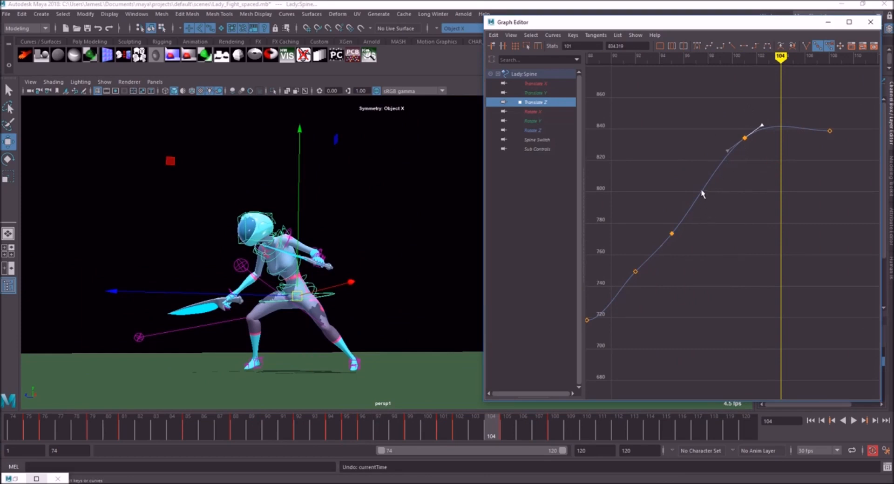
pyautogui.rightClick(782, 124)
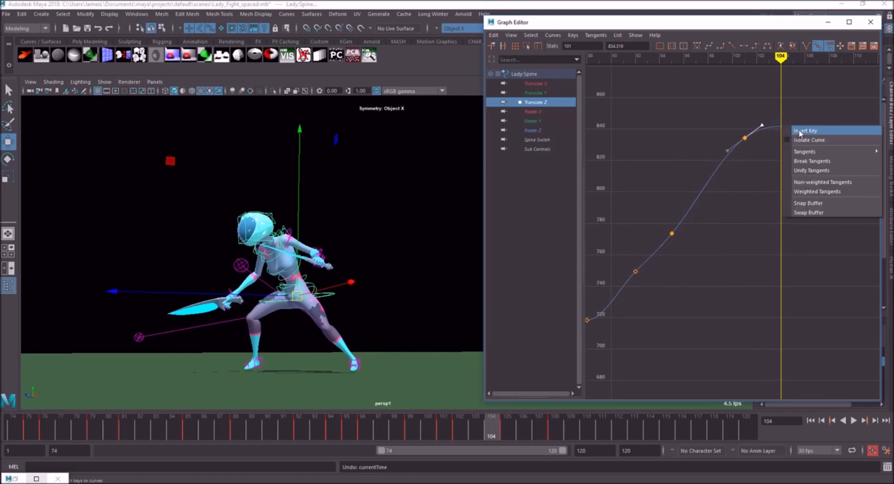
pyautogui.click(800, 132)
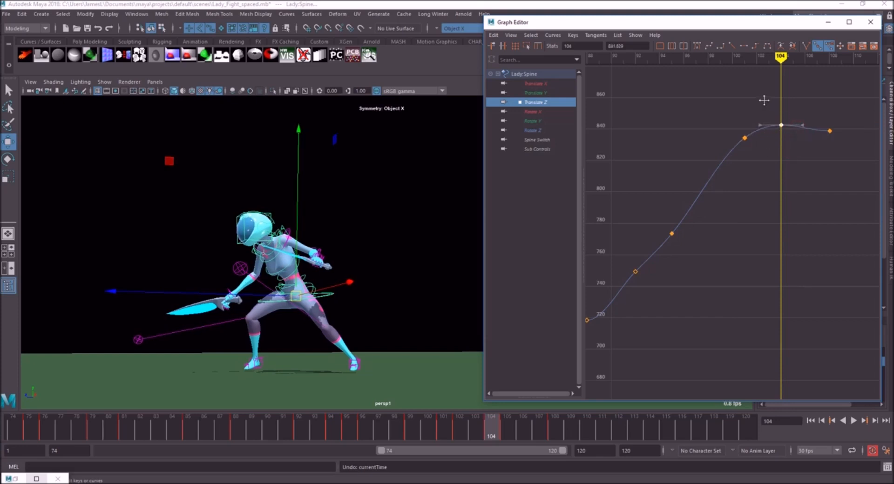
pyautogui.hotkey('alt', 'v')
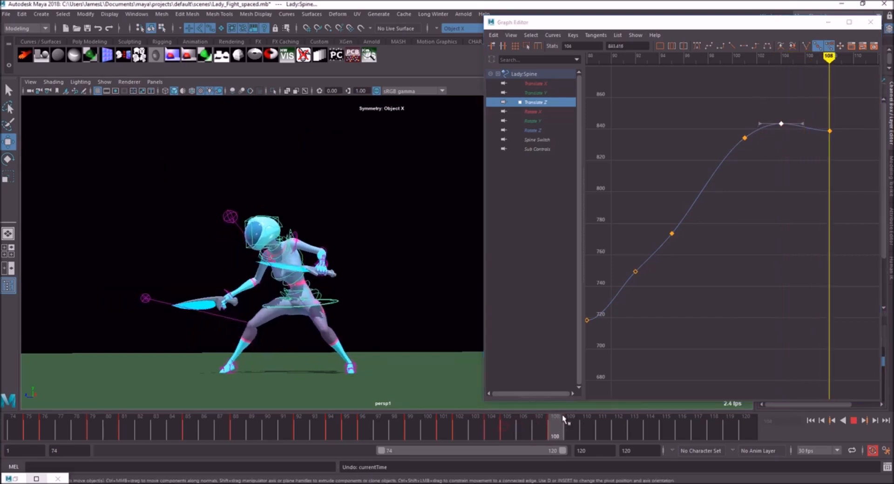
# Select the upper-body and arm controls and shift their keys after the landing one frame later, from frame 96 onward
pyautogui.moveTo(344, 441)
pyautogui.mouseDown()
pyautogui.moveTo(361, 432)
pyautogui.moveTo(339, 439)
pyautogui.mouseUp()
pyautogui.moveTo(280, 130); pyautogui.dragTo(255, 130)
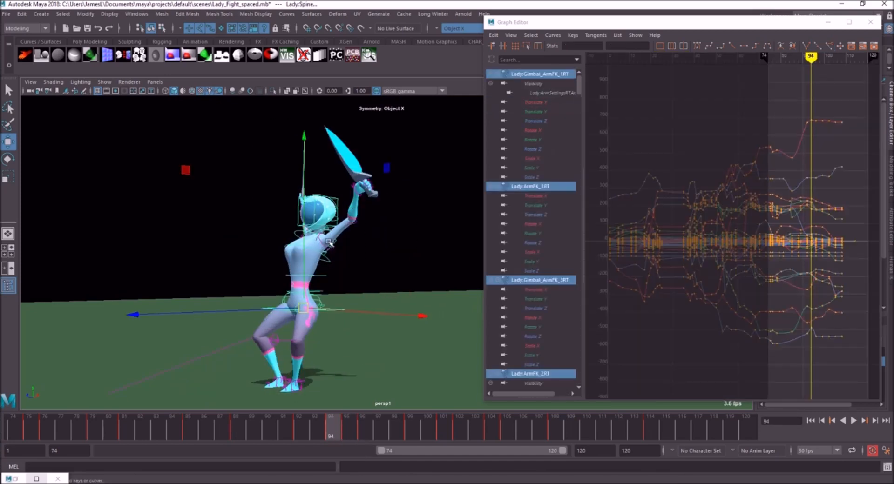
pyautogui.moveTo(338, 437)
pyautogui.mouseDown()
pyautogui.moveTo(311, 434)
pyautogui.moveTo(561, 435)
pyautogui.mouseUp()
pyautogui.moveTo(445, 433); pyautogui.dragTo(479, 433)
pyautogui.click(394, 433)
pyautogui.moveTo(394, 432)
pyautogui.mouseDown()
pyautogui.moveTo(363, 428)
pyautogui.moveTo(377, 368)
pyautogui.moveTo(425, 424)
pyautogui.moveTo(363, 433)
pyautogui.mouseUp()
pyautogui.keyDown('alt'); pyautogui.moveTo(289, 280); pyautogui.dragTo(391, 277); pyautogui.keyUp('alt')
# Try to rotate both forearm controls together at frame 96
pyautogui.click(375, 240)
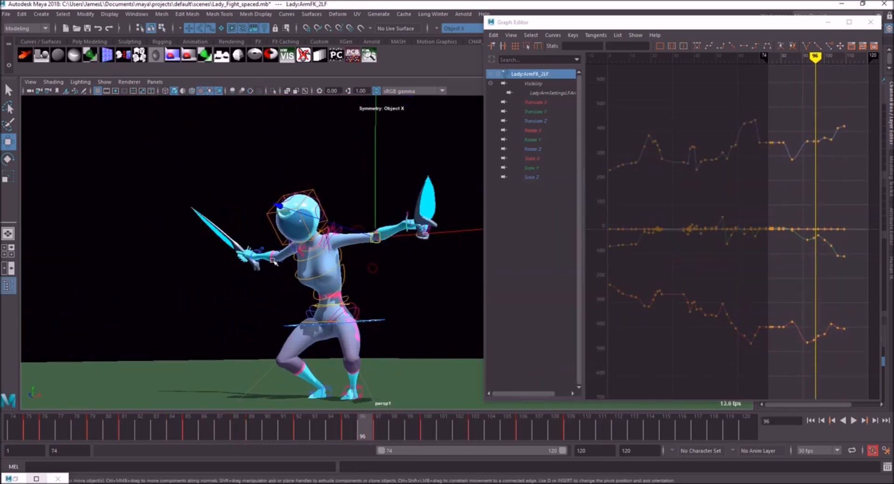
pyautogui.keyDown('shift'); pyautogui.click(280, 256); pyautogui.keyUp('shift')
pyautogui.moveTo(353, 428); pyautogui.dragTo(362, 429)
pyautogui.press('e')
pyautogui.moveTo(391, 275)
pyautogui.mouseDown()
pyautogui.moveTo(386, 247)
pyautogui.moveTo(404, 264)
pyautogui.mouseUp()
pyautogui.hotkey('ctrl', 'z')
pyautogui.press('w')
pyautogui.click(404, 265)
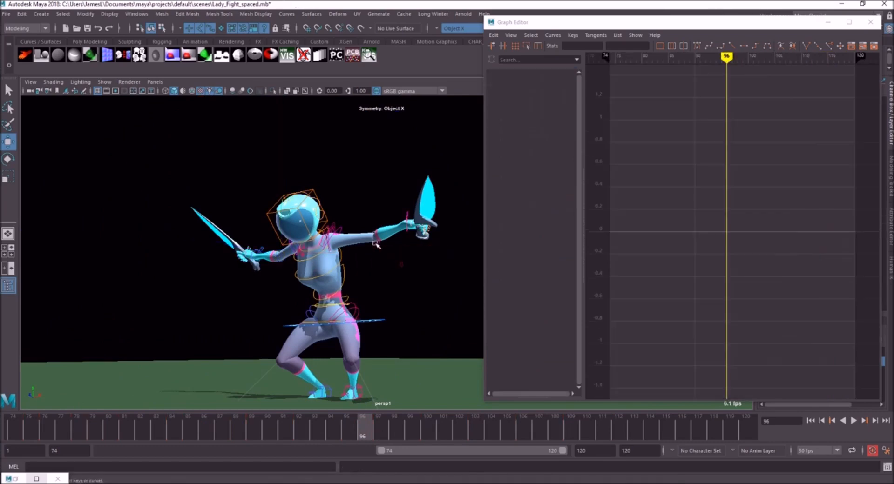
# Rotate the left and right forearm controls individually at frame 96 so both blades are raised higher
pyautogui.click(376, 240)
pyautogui.press('e')
pyautogui.moveTo(395, 235)
pyautogui.mouseDown()
pyautogui.moveTo(430, 184)
pyautogui.moveTo(371, 216)
pyautogui.mouseUp()
pyautogui.press('w')
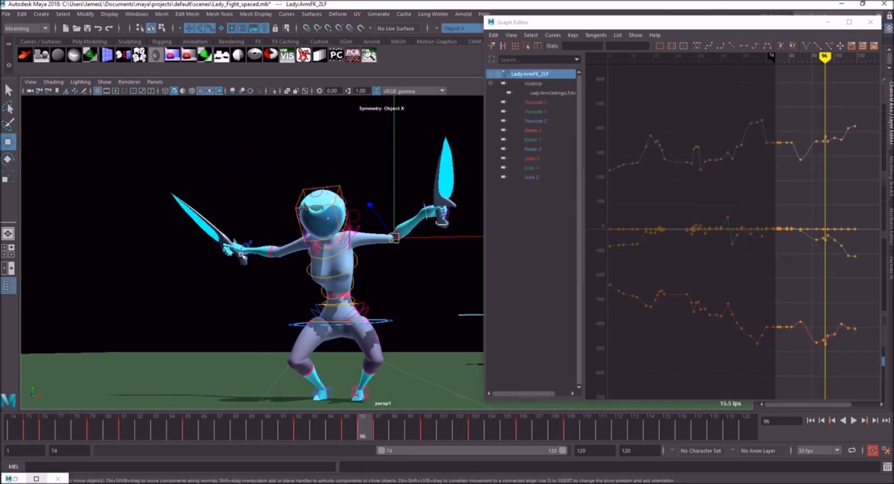
pyautogui.click(281, 252)
pyautogui.press('e')
pyautogui.keyDown('alt'); pyautogui.moveTo(281, 251); pyautogui.dragTo(365, 202); pyautogui.keyUp('alt')
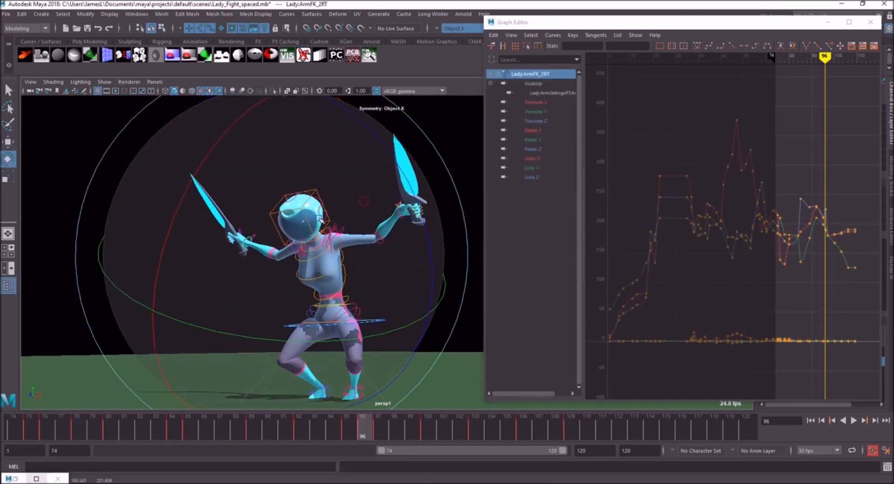
# Shift the arm controls' keys from frame 97 onward one frame later, and play and scrub the arm swing
pyautogui.click(376, 432)
pyautogui.press('w')
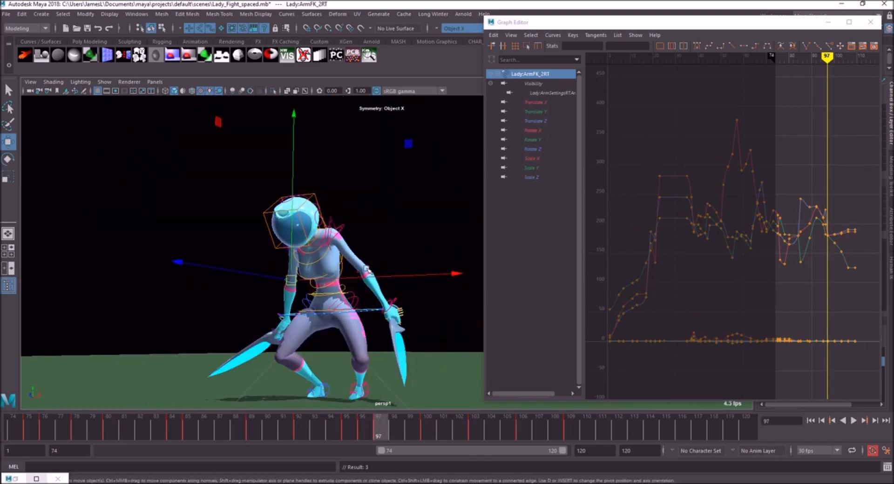
pyautogui.keyDown('shift'); pyautogui.click(395, 359); pyautogui.keyUp('shift')
pyautogui.keyDown('shift'); pyautogui.moveTo(376, 432); pyautogui.dragTo(517, 432); pyautogui.keyUp('shift')
pyautogui.moveTo(444, 432); pyautogui.dragTo(459, 414)
pyautogui.click(278, 427)
pyautogui.hotkey('alt', 'v')
pyautogui.moveTo(305, 426); pyautogui.dragTo(428, 429)
# Shift the upper spine FK control's keys from frame 97 onward one frame later and scrub through the landing
pyautogui.keyDown('alt'); pyautogui.moveTo(431, 363); pyautogui.dragTo(367, 359); pyautogui.keyUp('alt')
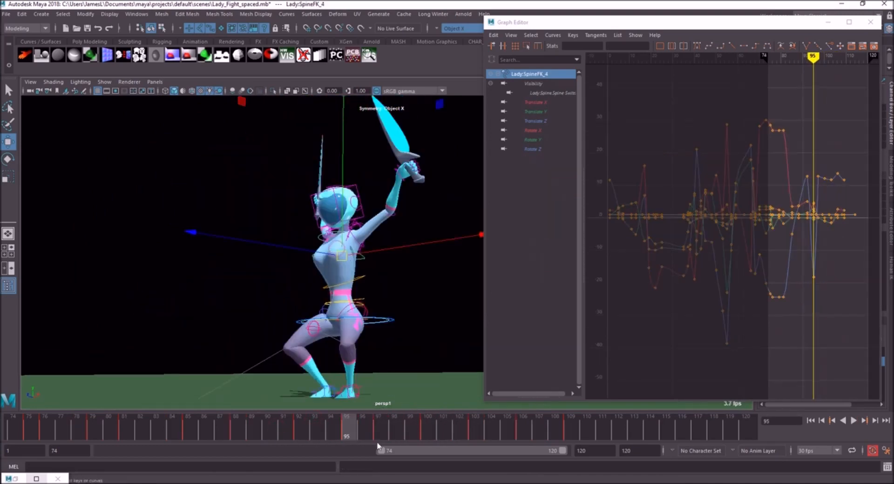
pyautogui.click(368, 433)
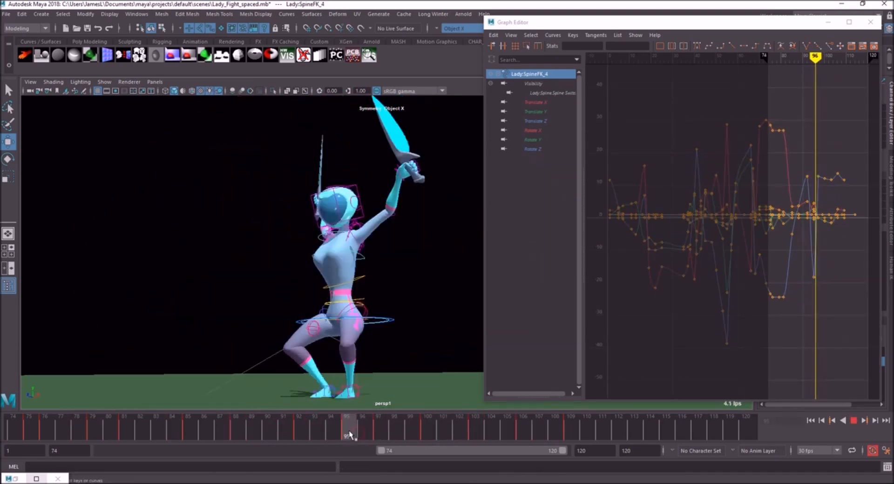
pyautogui.keyDown('shift'); pyautogui.moveTo(380, 433); pyautogui.dragTo(595, 432); pyautogui.keyUp('shift')
pyautogui.moveTo(483, 432); pyautogui.dragTo(499, 432)
pyautogui.moveTo(318, 433); pyautogui.dragTo(571, 421)
pyautogui.moveTo(379, 424); pyautogui.dragTo(315, 434)
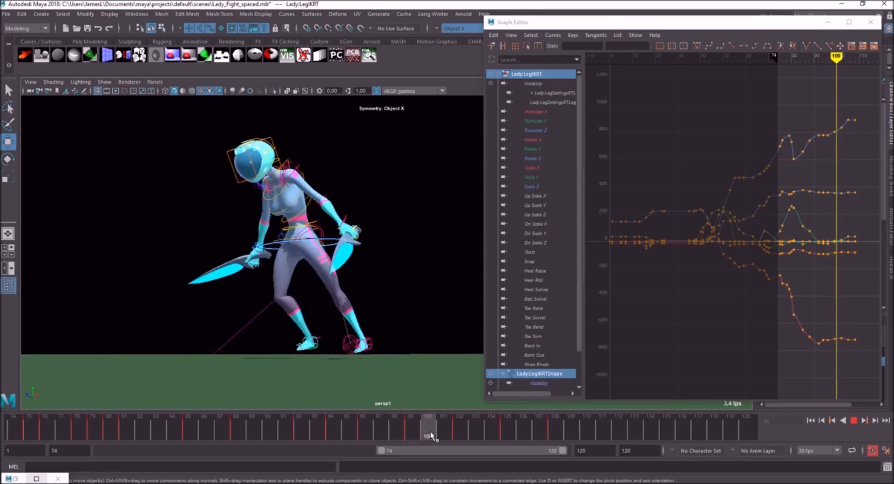
# Copy the right foot IK control's key at frame 96, paste it at frame 99, and scrub the step forward
pyautogui.moveTo(363, 436); pyautogui.dragTo(355, 436)
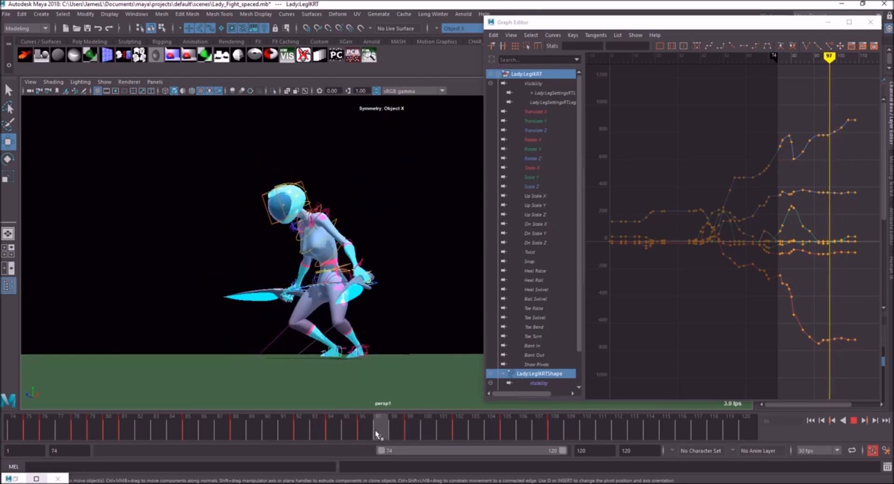
pyautogui.rightClick(362, 435)
pyautogui.click(398, 311)
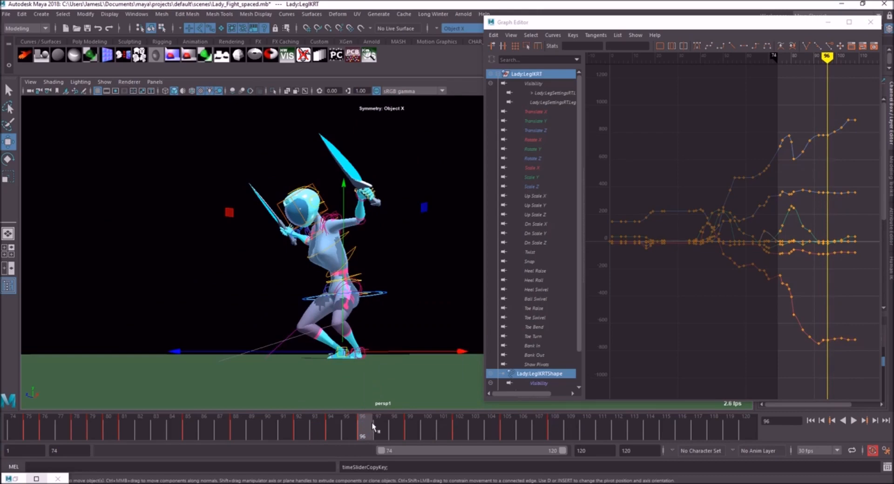
pyautogui.rightClick(418, 429)
pyautogui.moveTo(471, 293)
pyautogui.click(535, 303)
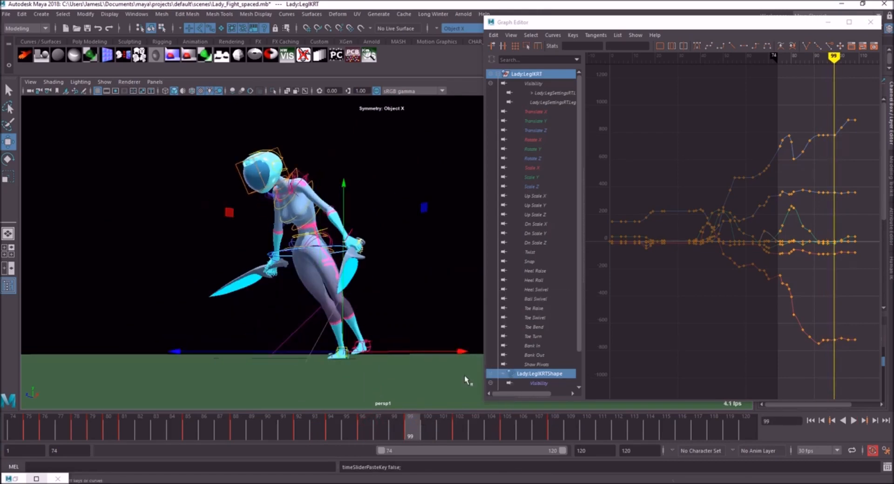
pyautogui.moveTo(415, 429); pyautogui.dragTo(476, 430)
pyautogui.moveTo(437, 427); pyautogui.dragTo(417, 427)
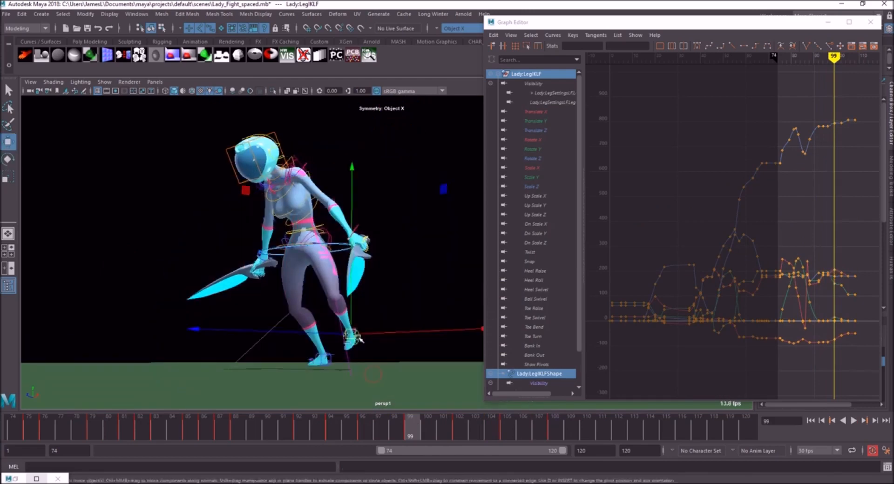
# Isolate the spine's Translate Y curve and raise its key at frame 108 slightly in the wide-stance settle
pyautogui.moveTo(409, 428); pyautogui.dragTo(580, 430)
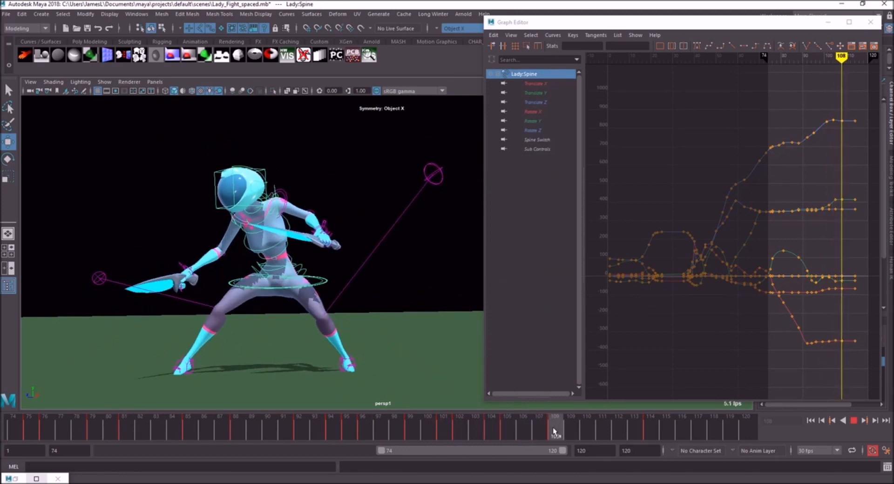
pyautogui.moveTo(640, 428); pyautogui.dragTo(523, 426)
pyautogui.click(535, 92)
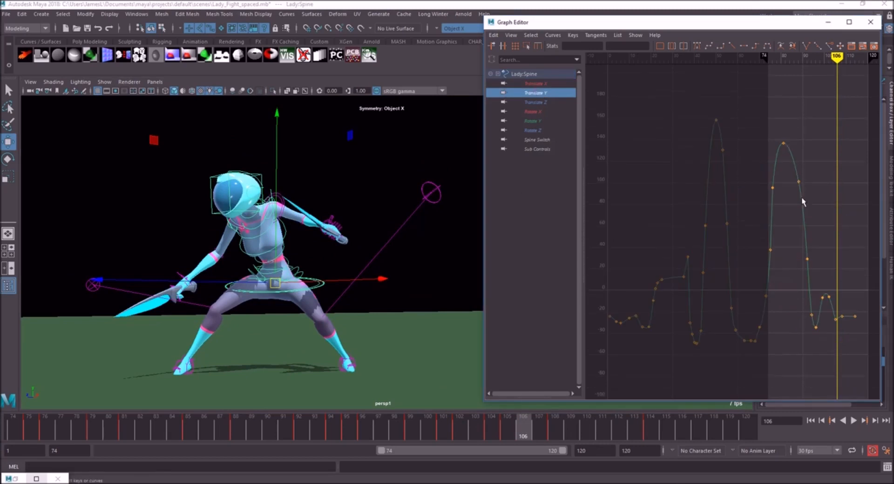
pyautogui.keyDown('alt'); pyautogui.moveTo(791, 235); pyautogui.dragTo(616, 199, button='middle'); pyautogui.keyUp('alt')
pyautogui.keyDown('alt'); pyautogui.moveTo(616, 200); pyautogui.dragTo(676, 222, button='right'); pyautogui.keyUp('alt')
pyautogui.keyDown('alt'); pyautogui.moveTo(650, 225); pyautogui.dragTo(829, 183, button='middle'); pyautogui.keyUp('alt')
pyautogui.moveTo(523, 426); pyautogui.dragTo(555, 426)
pyautogui.keyDown('alt'); pyautogui.moveTo(708, 283); pyautogui.dragTo(740, 265, button='right'); pyautogui.keyUp('alt')
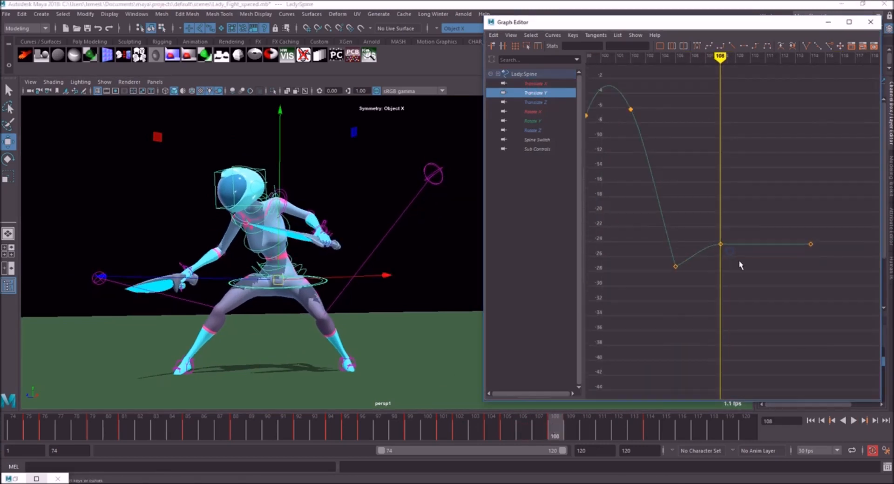
pyautogui.moveTo(704, 210); pyautogui.dragTo(705, 201, button='middle')
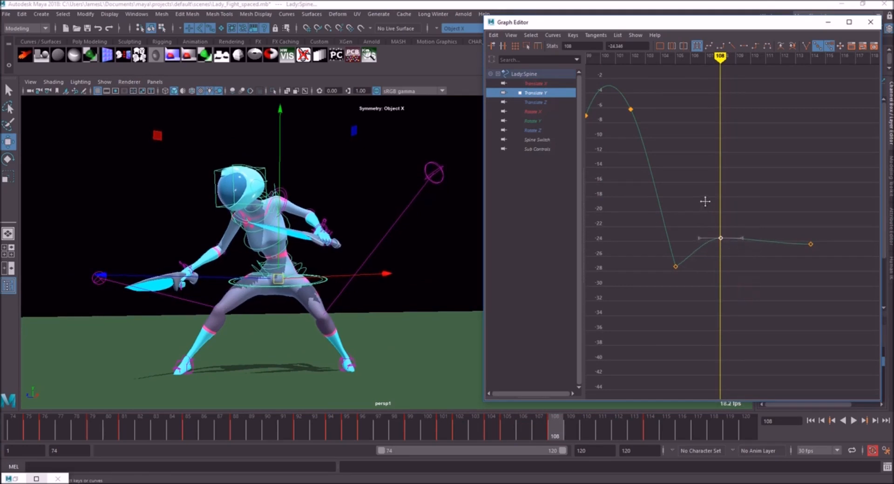
# Tilt the tangent of the spine's Translate Y key at frame 108 upward and lower the key at frame 114 slightly
pyautogui.moveTo(570, 423); pyautogui.dragTo(619, 423)
pyautogui.moveTo(822, 279); pyautogui.dragTo(785, 192)
pyautogui.scroll(3, 784, 192)
pyautogui.scroll(-2, 686, 235)
pyautogui.moveTo(645, 433); pyautogui.dragTo(730, 424)
pyautogui.moveTo(514, 436); pyautogui.dragTo(551, 420)
pyautogui.moveTo(692, 256); pyautogui.dragTo(630, 208)
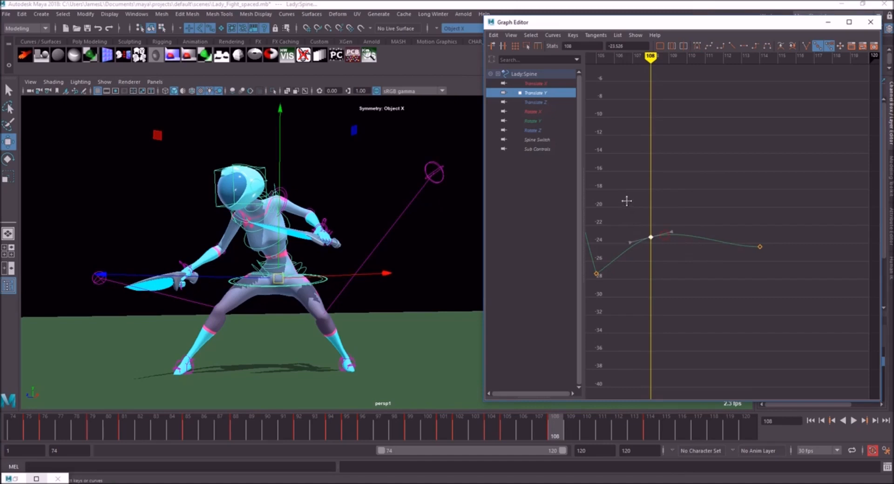
pyautogui.moveTo(577, 430); pyautogui.dragTo(667, 422)
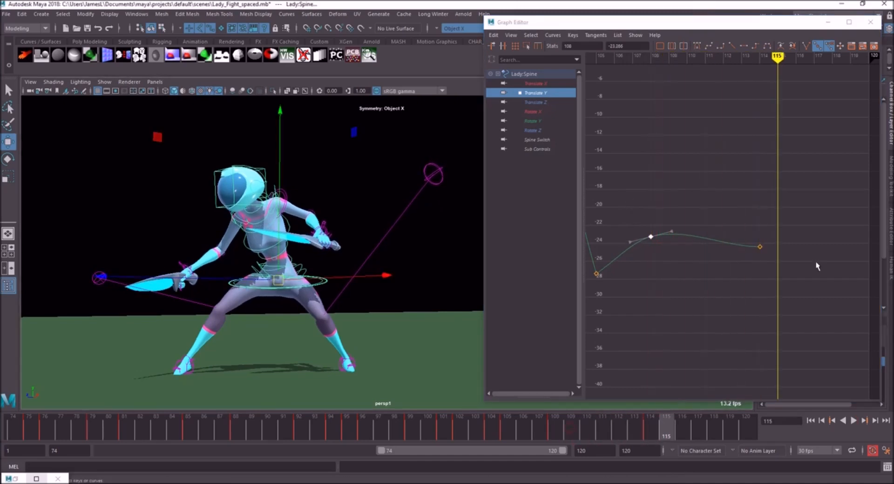
pyautogui.moveTo(815, 263); pyautogui.dragTo(741, 218)
pyautogui.hotkey('alt', 'v')
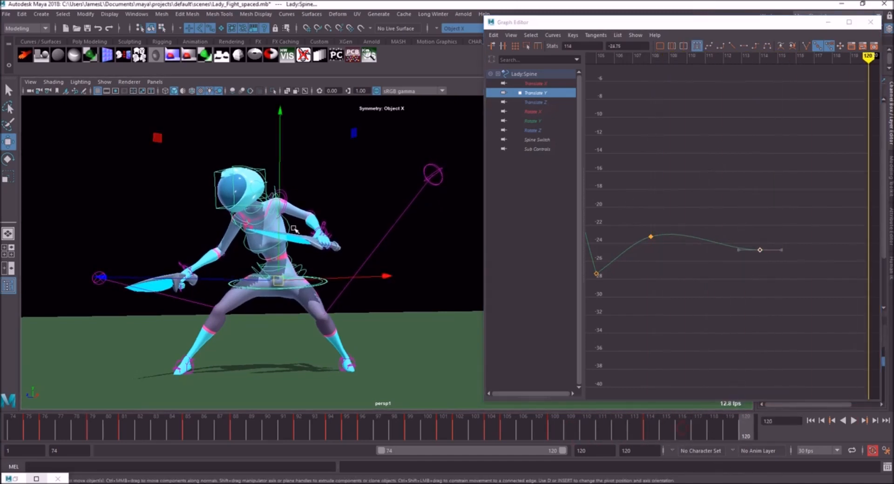
# Isolate the spine's Rotate X, Y and Z curves, select their keys after frame 95, and scrub through the landing
pyautogui.moveTo(533, 111); pyautogui.dragTo(533, 130)
pyautogui.moveTo(381, 438); pyautogui.dragTo(354, 432)
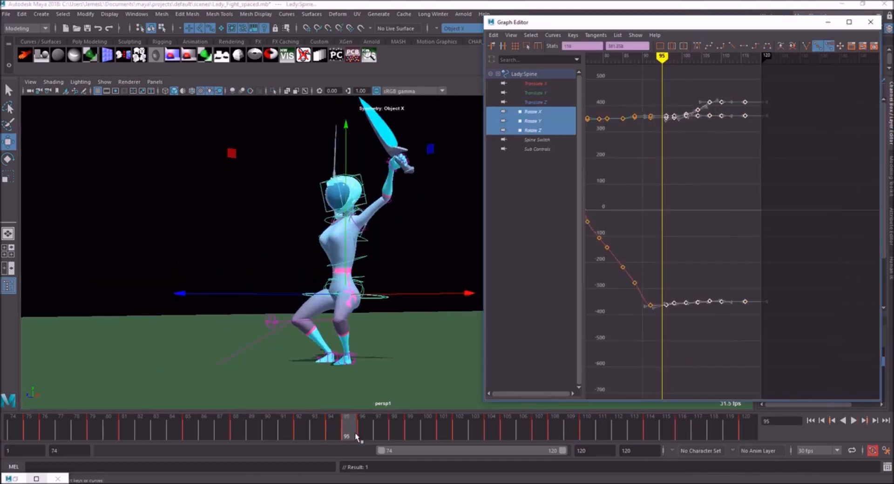
pyautogui.press('e')
pyautogui.click(533, 111)
pyautogui.moveTo(796, 295); pyautogui.dragTo(653, 174)
pyautogui.moveTo(355, 426); pyautogui.dragTo(521, 414)
pyautogui.moveTo(808, 279); pyautogui.dragTo(699, 218)
pyautogui.moveTo(523, 426); pyautogui.dragTo(635, 426)
pyautogui.moveTo(570, 428)
pyautogui.mouseDown()
pyautogui.moveTo(294, 431)
pyautogui.moveTo(571, 430)
pyautogui.mouseUp()
# Edit the left foot IK control's keys around frame 99, and check the right foot IK control through the landing
pyautogui.click(305, 223)
pyautogui.press('w')
pyautogui.moveTo(571, 429); pyautogui.dragTo(383, 432)
pyautogui.click(350, 321)
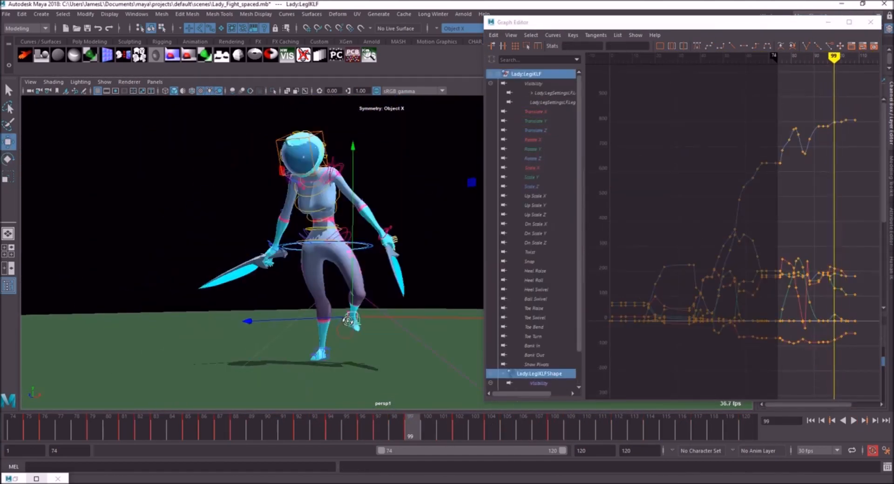
pyautogui.keyDown('alt'); pyautogui.moveTo(233, 291); pyautogui.dragTo(281, 292, button='right'); pyautogui.keyUp('alt')
pyautogui.press('e')
pyautogui.rightClick(419, 429)
pyautogui.click(439, 322)
pyautogui.click(266, 353)
pyautogui.press('w')
pyautogui.moveTo(411, 430); pyautogui.dragTo(524, 432)
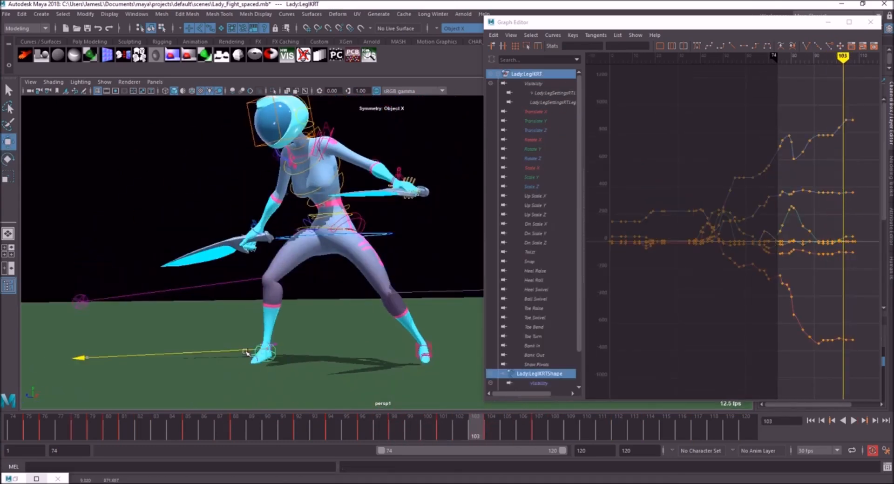
# Clear the Graph Editor from the viewport and examine the left arm controls' motion in playback
pyautogui.click(827, 22)
pyautogui.hotkey('alt', 'v')
pyautogui.click(342, 179)
pyautogui.press('e')
pyautogui.hotkey('alt', 'v')
pyautogui.click(397, 197)
pyautogui.press('w')
pyautogui.press('e')
pyautogui.press('w')
pyautogui.click(401, 200)
pyautogui.press('e')
pyautogui.press('w')
pyautogui.hotkey('alt', 'v')
pyautogui.hotkey('alt', 'v')
# Adjust the left arm FK controls at frame 107 and edit the arm's keys near frame 110 in the final stance
pyautogui.click(539, 431)
pyautogui.press('e')
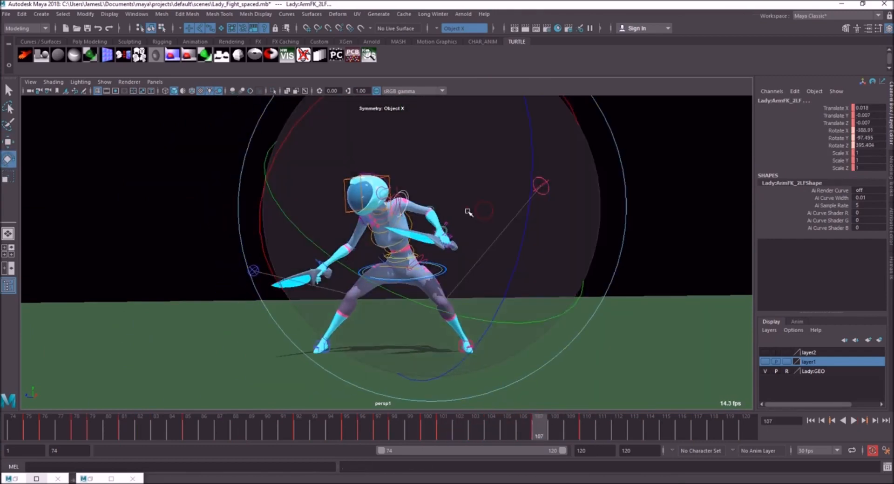
pyautogui.scroll(5, 419, 186)
pyautogui.click(420, 131)
pyautogui.press('w')
pyautogui.rightClick(590, 425)
pyautogui.click(614, 305)
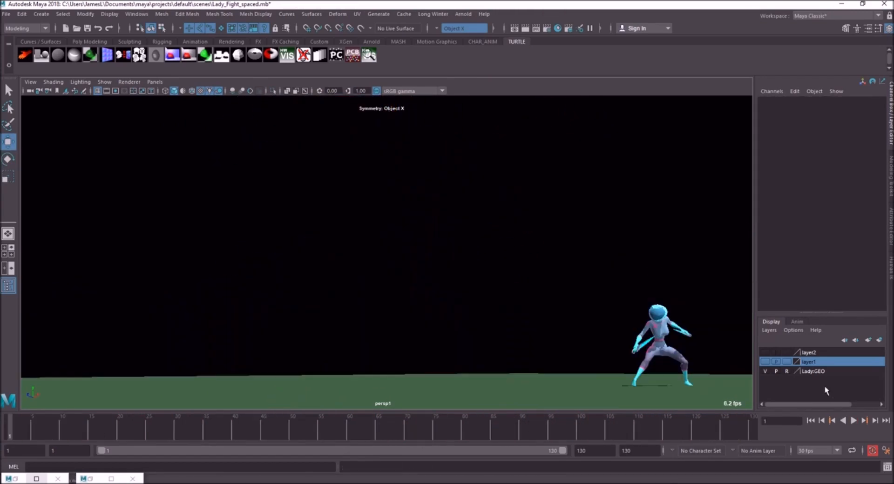